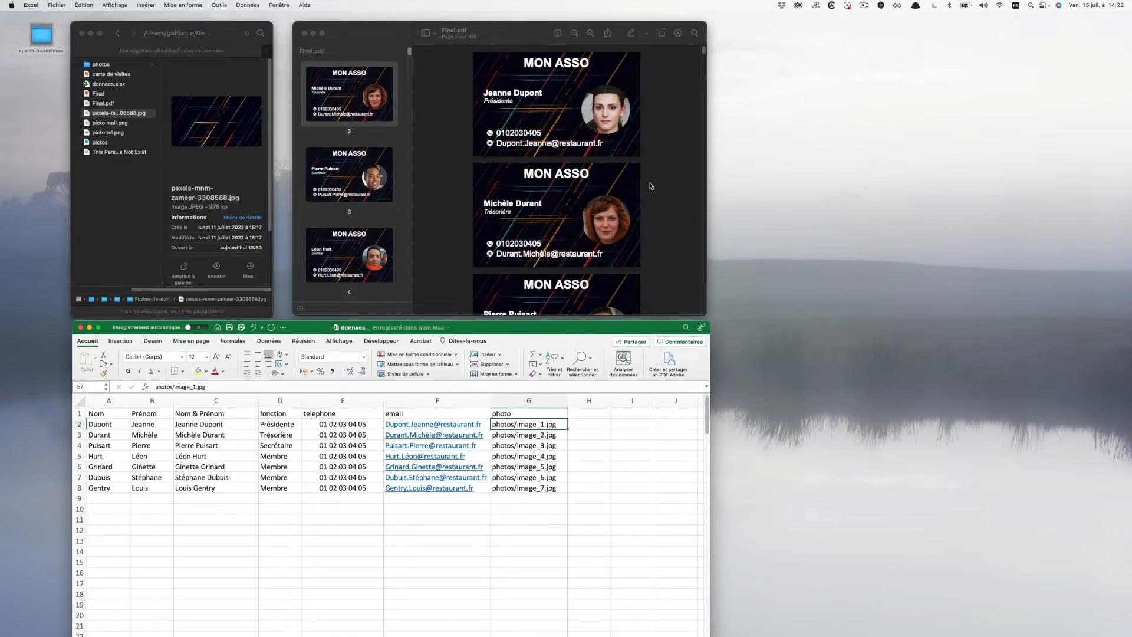
# Look through the finished business cards in Final.pdf and return to the first one
pyautogui.scroll(-2, 612, 157)
pyautogui.scroll(-6, 612, 157)
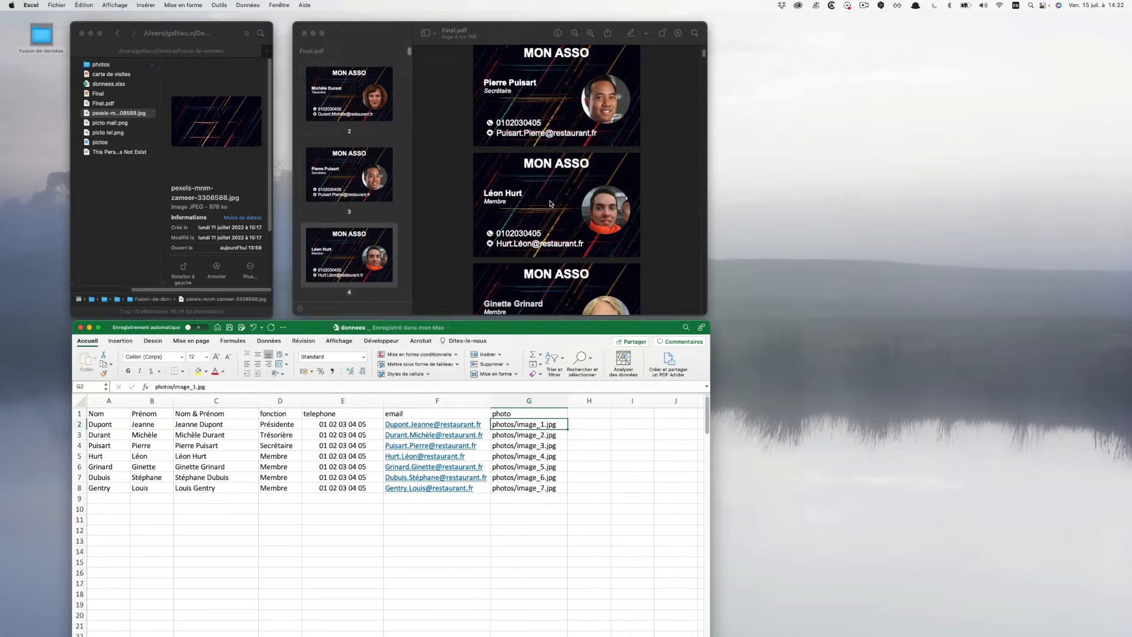
pyautogui.scroll(5, 550, 205)
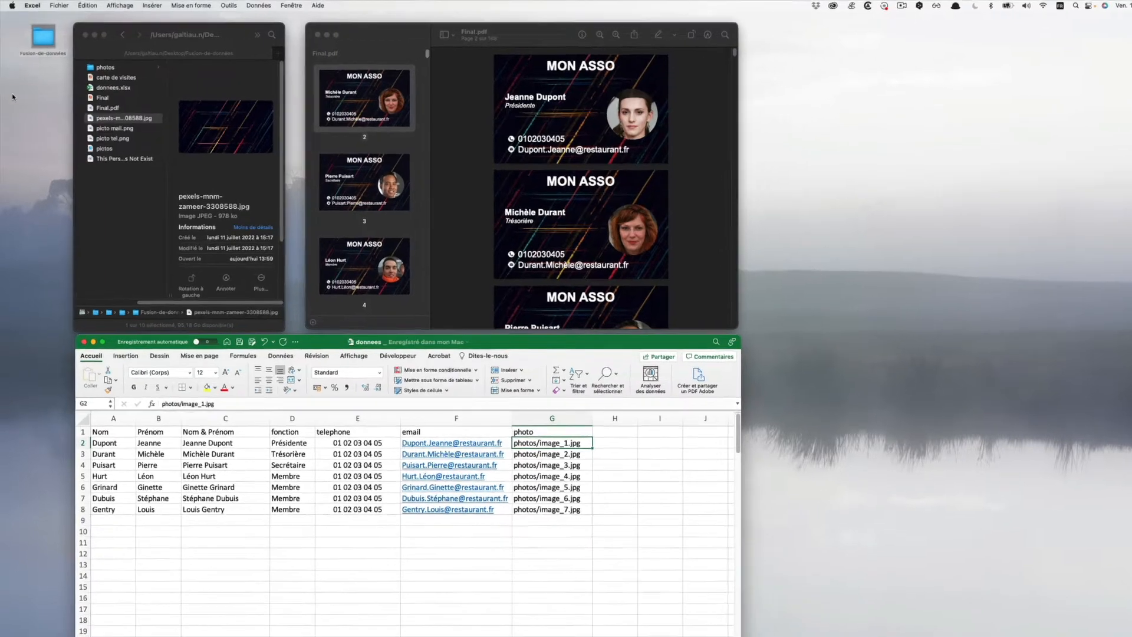
# Examine the Fusion-de-données folder, viewing the contents of its photos subfolder and the donnees.xlsx file
pyautogui.click(34, 40)
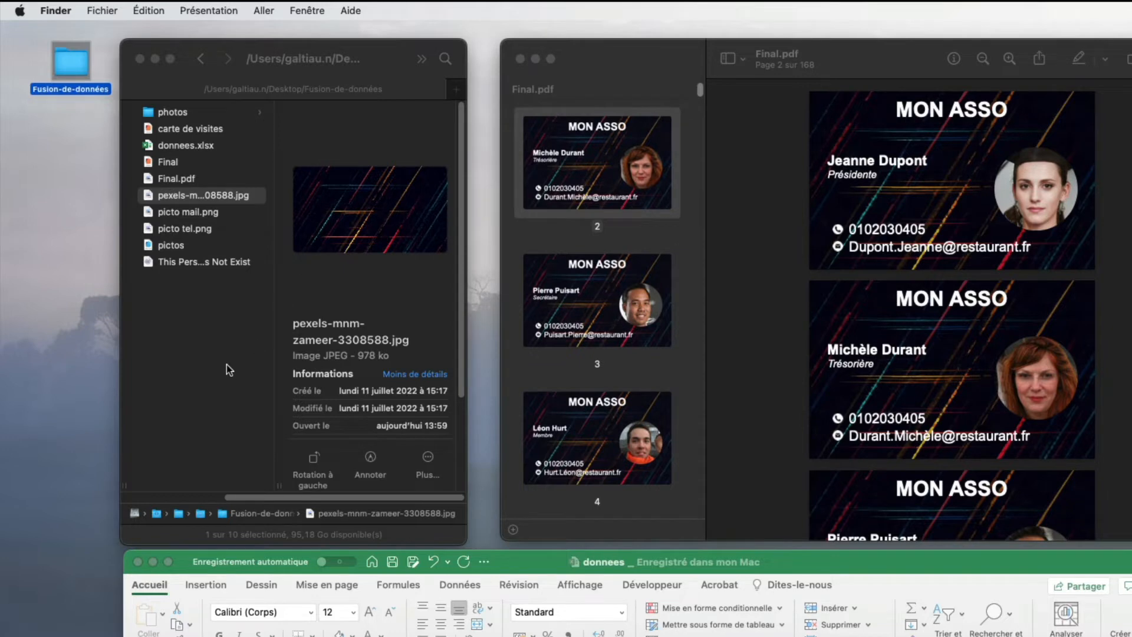
pyautogui.click(192, 114)
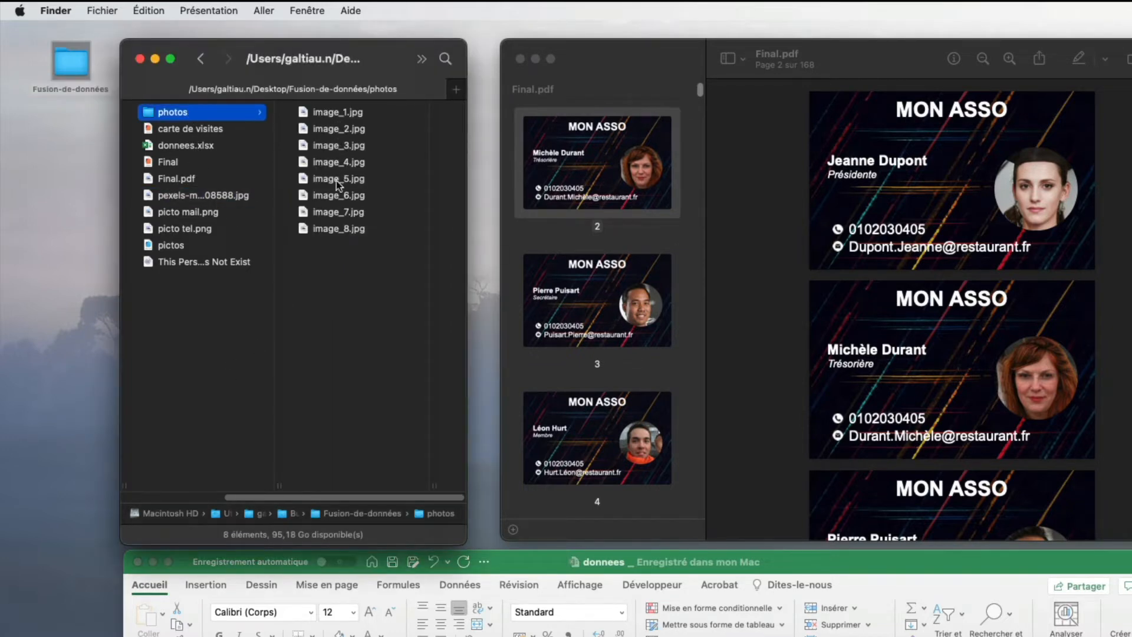
pyautogui.click(213, 145)
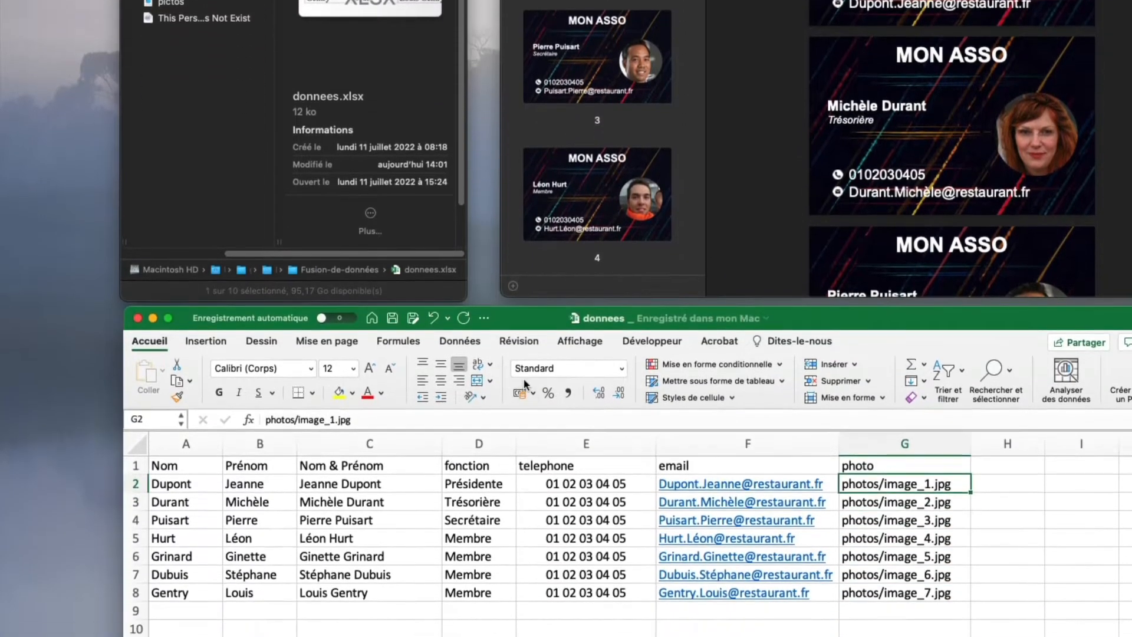
# Switch to the donnees workbook in Excel and review the row 1 column headers from Nom to photo
pyautogui.click(523, 568)
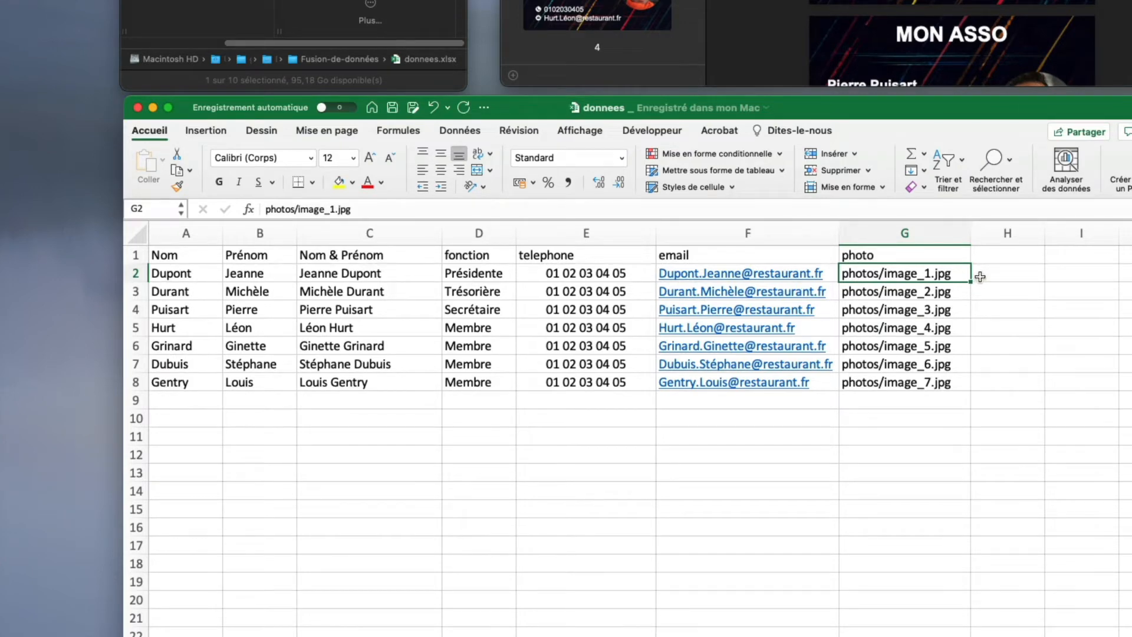
pyautogui.click(138, 255)
pyautogui.click(178, 256)
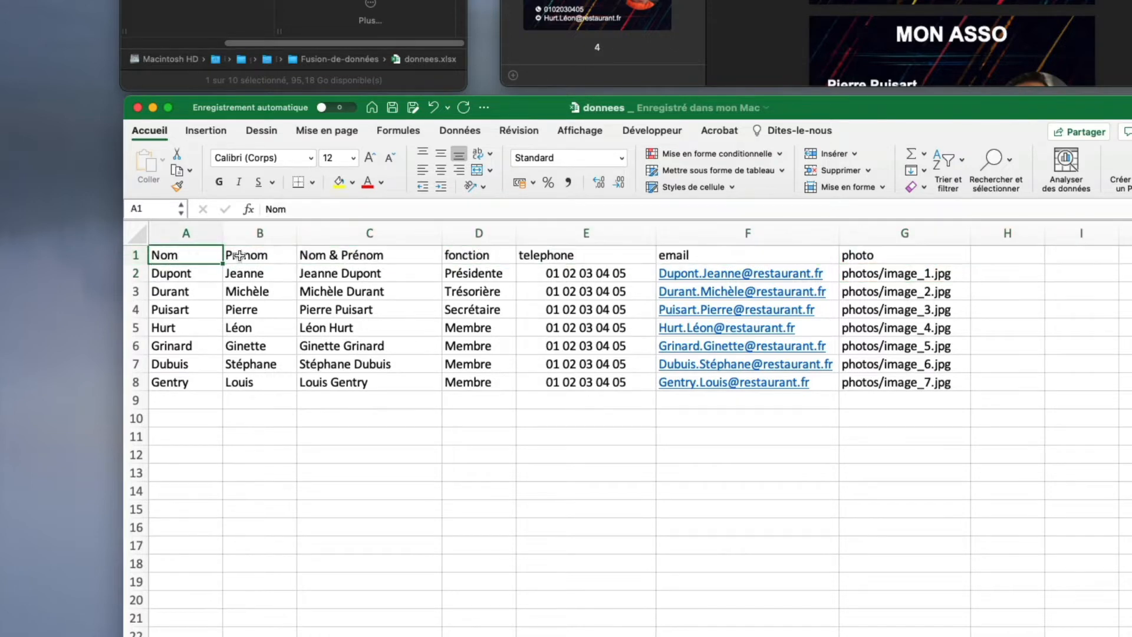
pyautogui.click(354, 258)
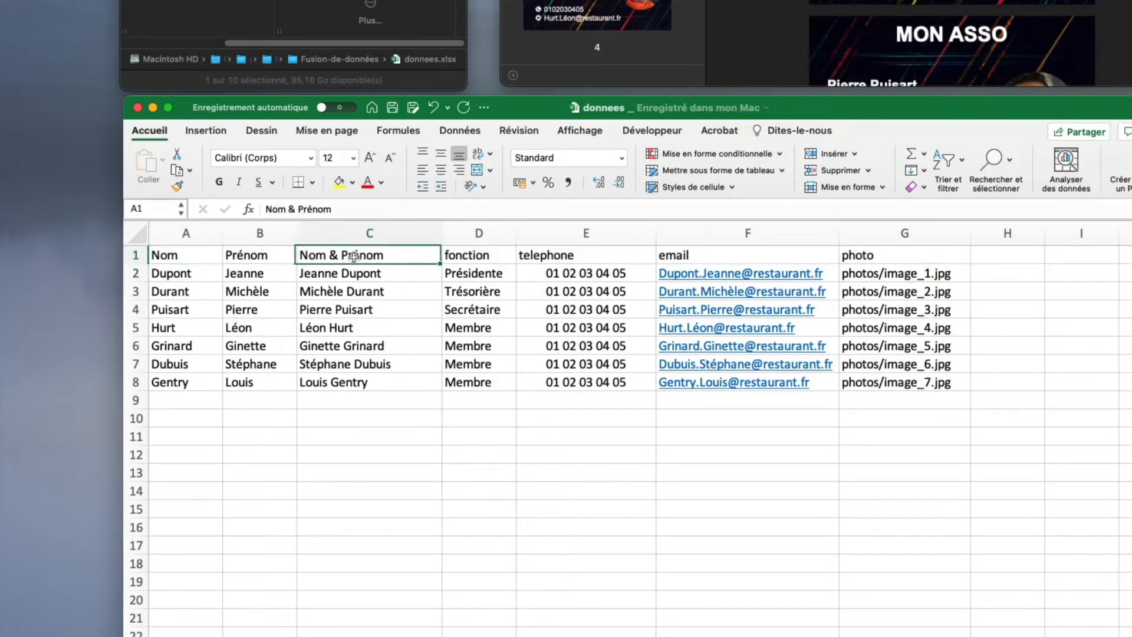
pyautogui.click(494, 255)
pyautogui.click(547, 255)
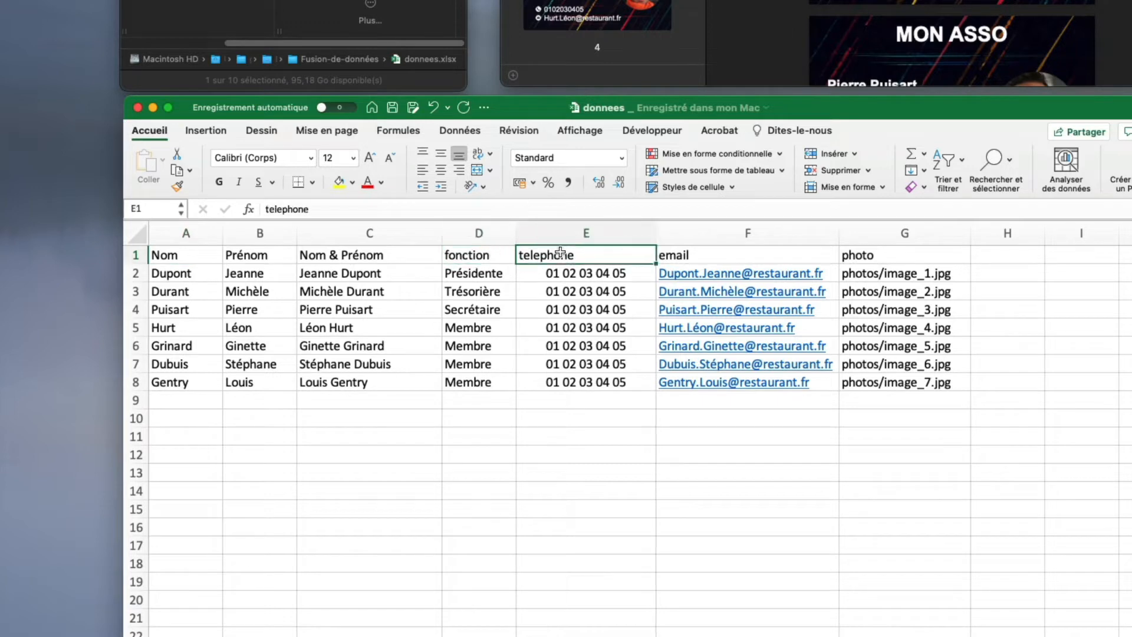
pyautogui.click(671, 254)
pyautogui.click(930, 260)
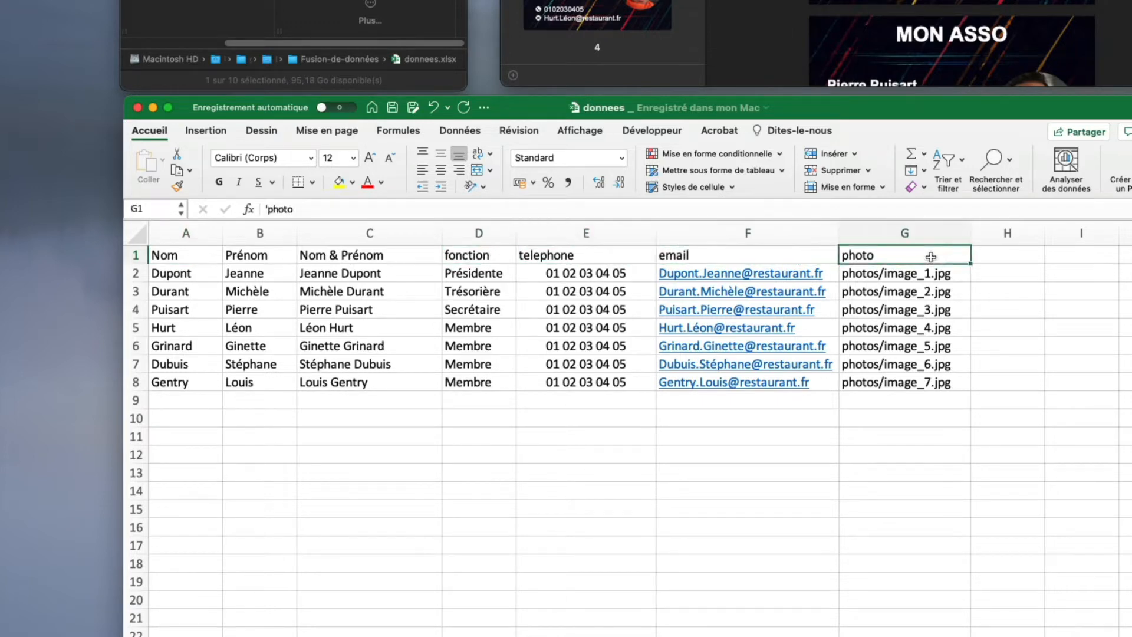
# Review the member records in rows 2 to 8 and the image path in cell G2
pyautogui.moveTo(142, 275); pyautogui.dragTo(143, 387)
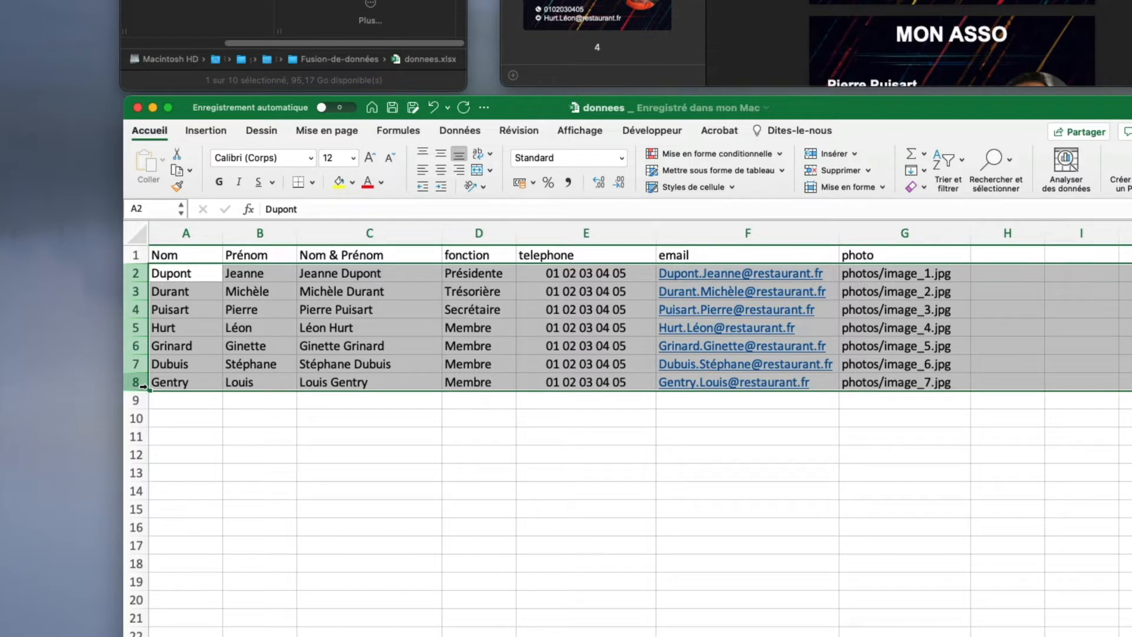
pyautogui.click(1036, 287)
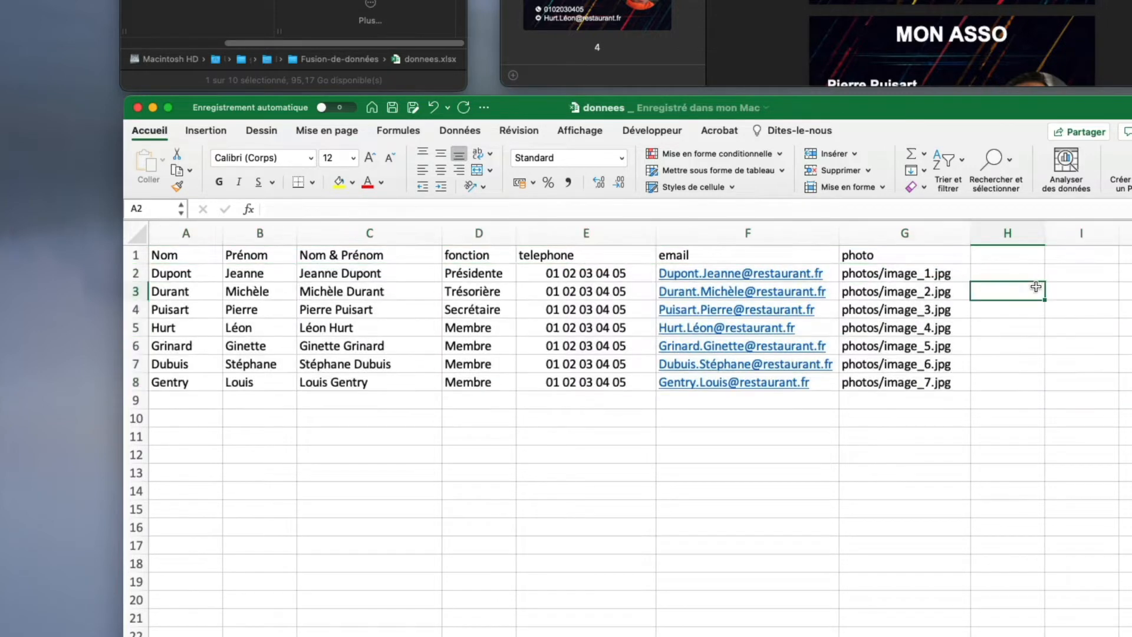
pyautogui.click(943, 277)
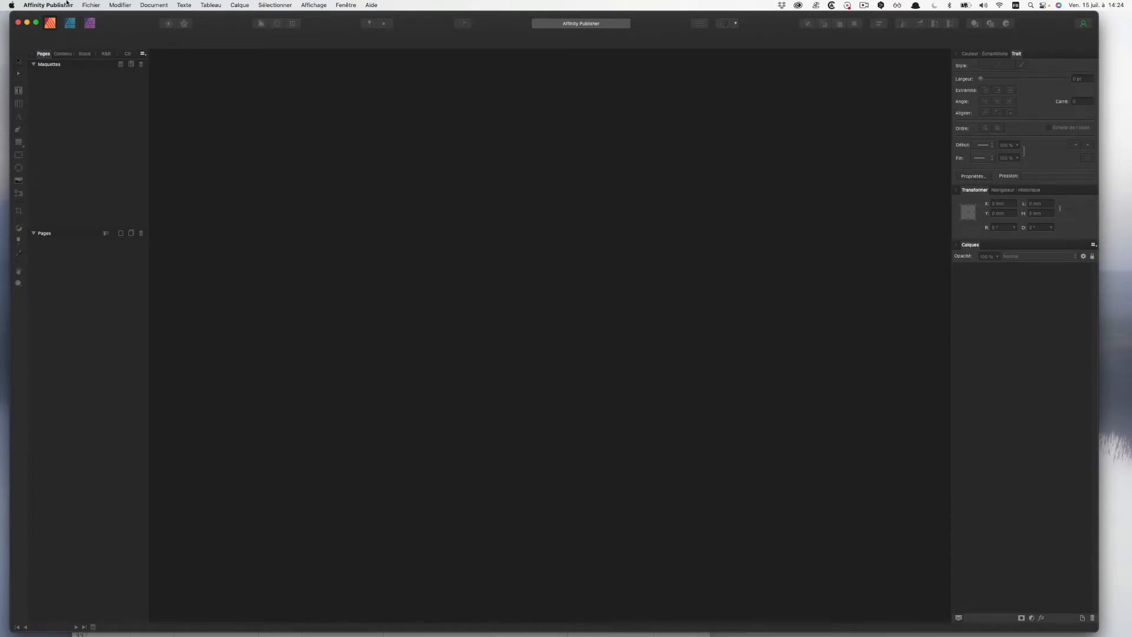
# In Affinity Publisher, create a new print document from the Carte de visite preset, 88 × 55 mm
pyautogui.click(89, 5)
pyautogui.click(92, 19)
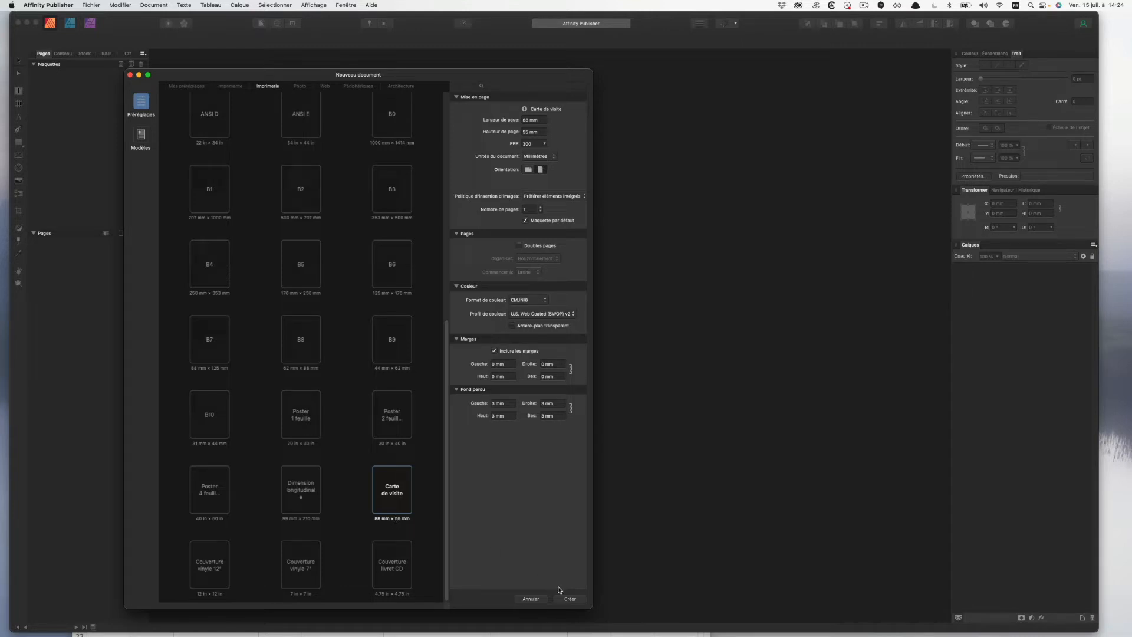
pyautogui.click(570, 599)
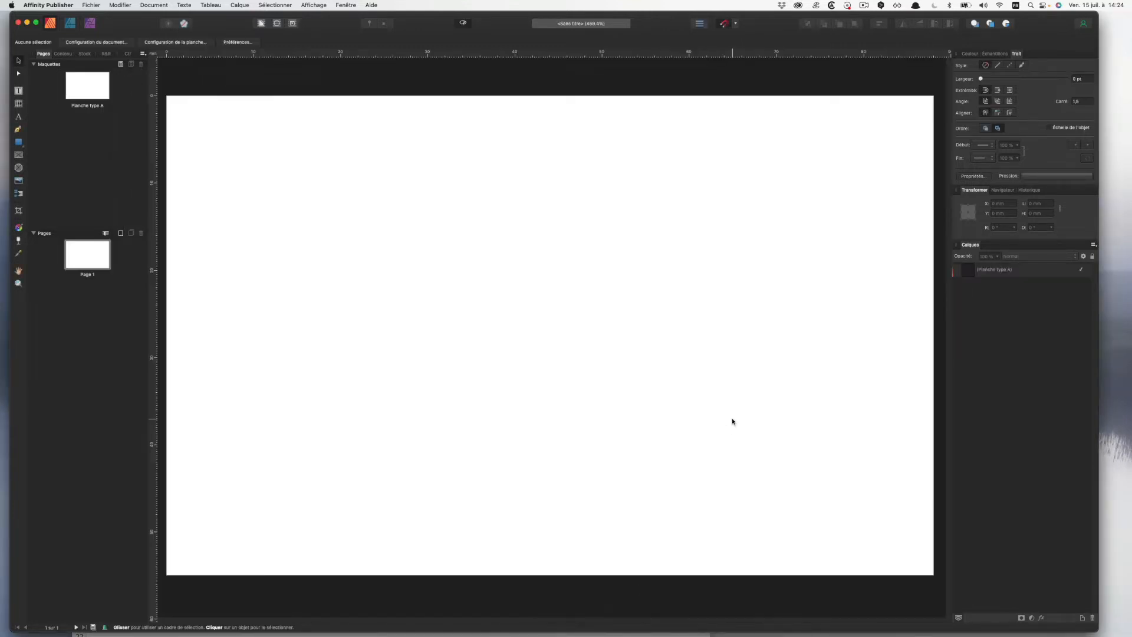
pyautogui.scroll(-3, 700, 417)
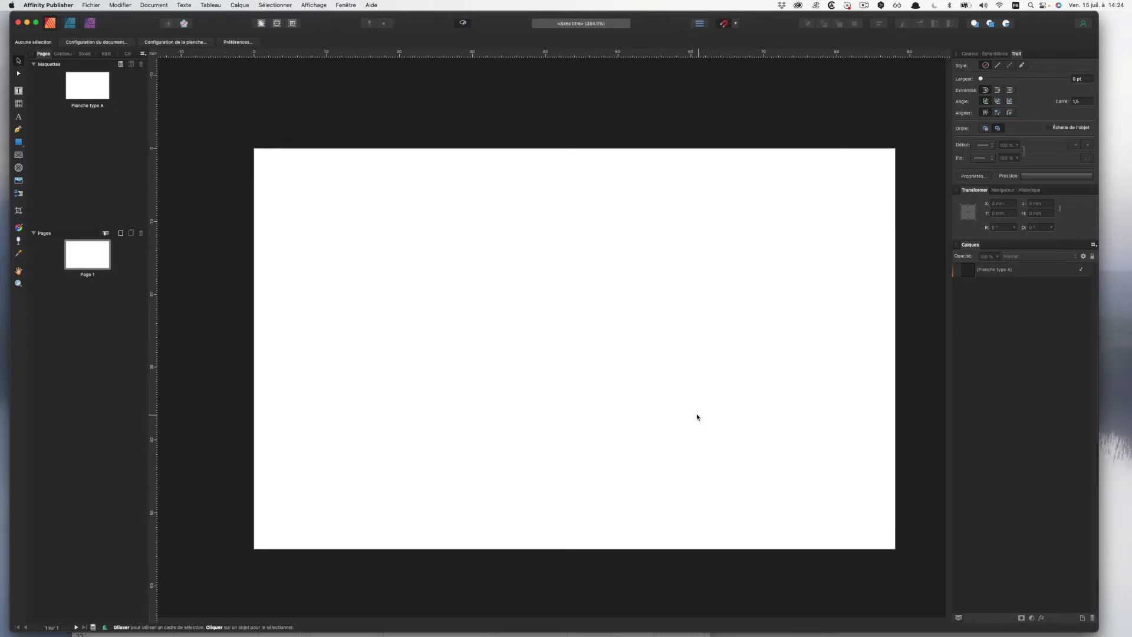
# Save the document as "carte de visites" in the Fusion-de-données folder, replacing the existing file
pyautogui.click(89, 4)
pyautogui.click(106, 82)
pyautogui.click(512, 212)
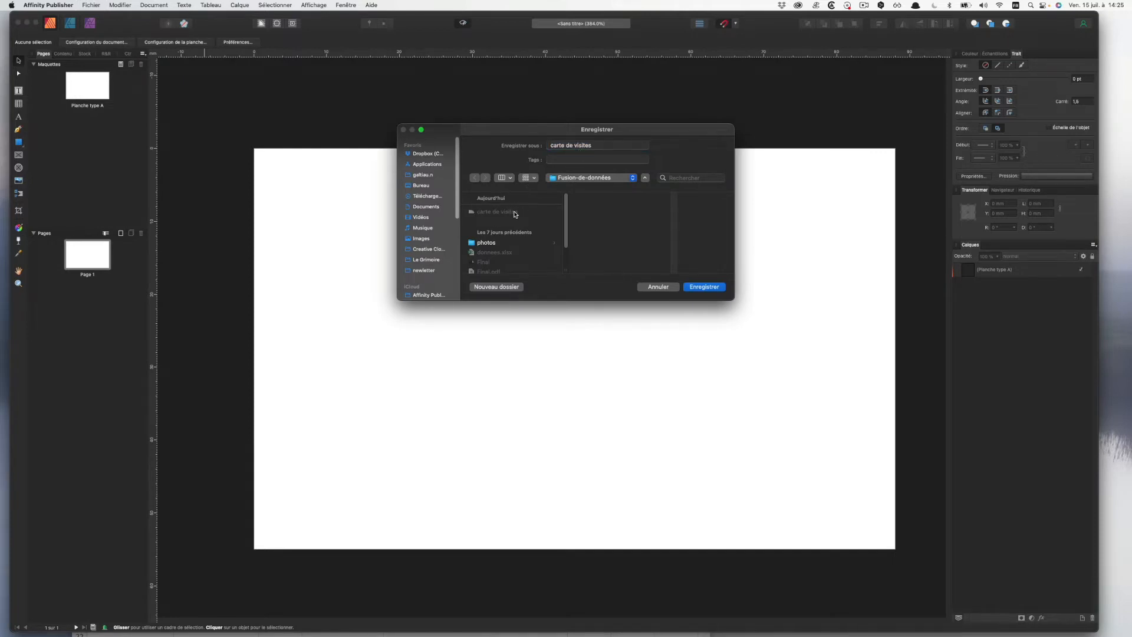
pyautogui.click(601, 145)
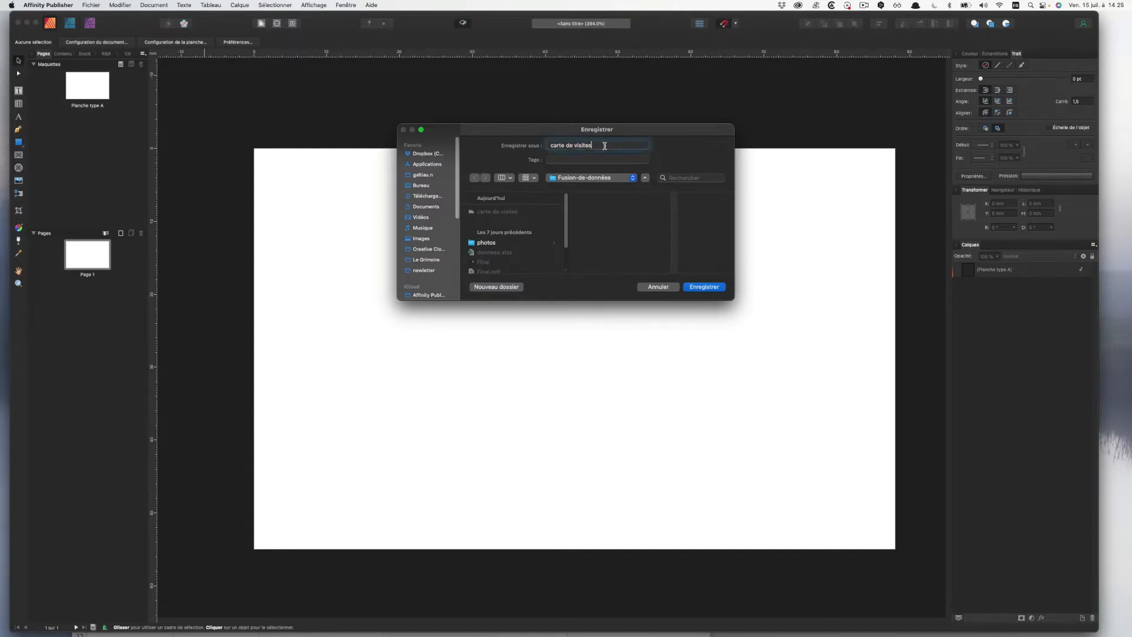
pyautogui.click(712, 290)
pyautogui.click(617, 258)
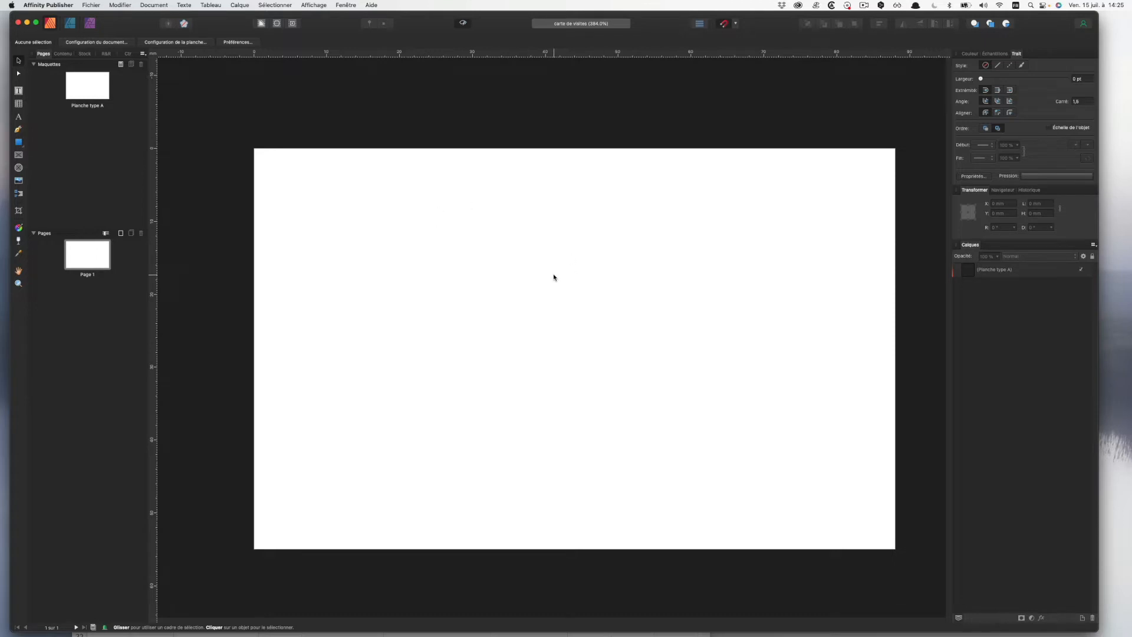
# Insert pexels-mnm-zameer-3308588.jpg on the page as a background image about 103.5 × 58.2 mm
pyautogui.click(88, 6)
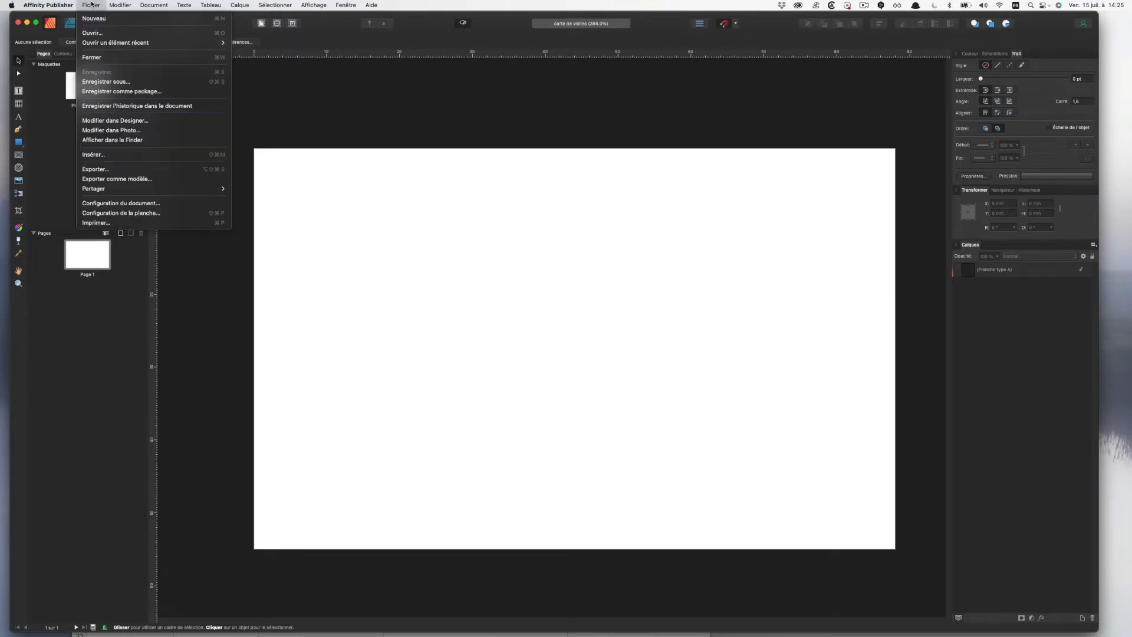
pyautogui.click(101, 155)
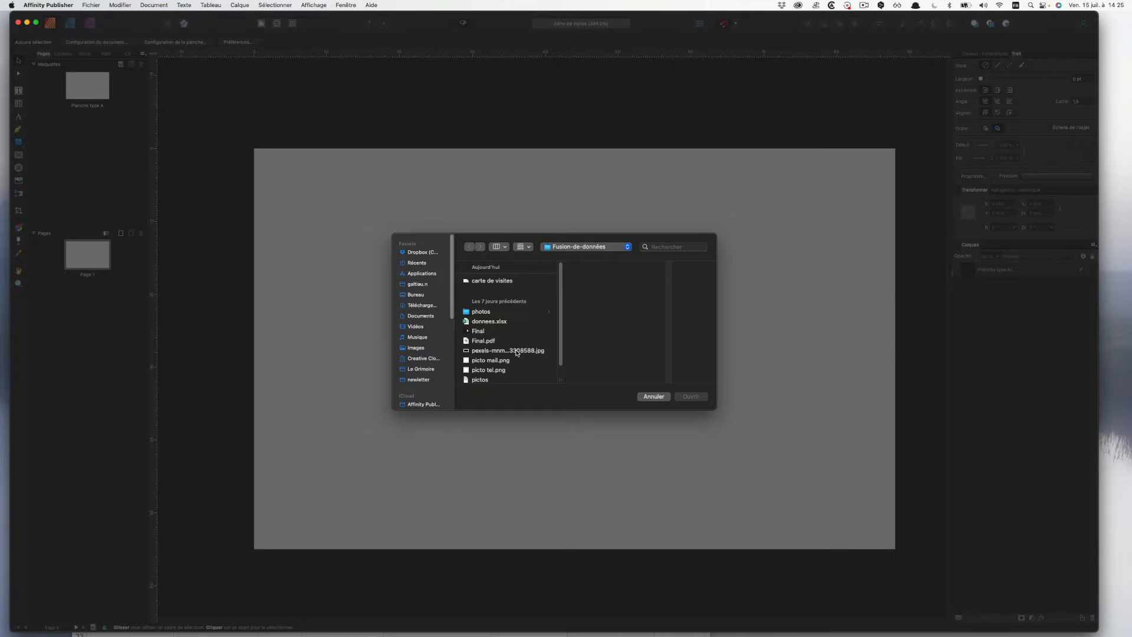
pyautogui.click(517, 351)
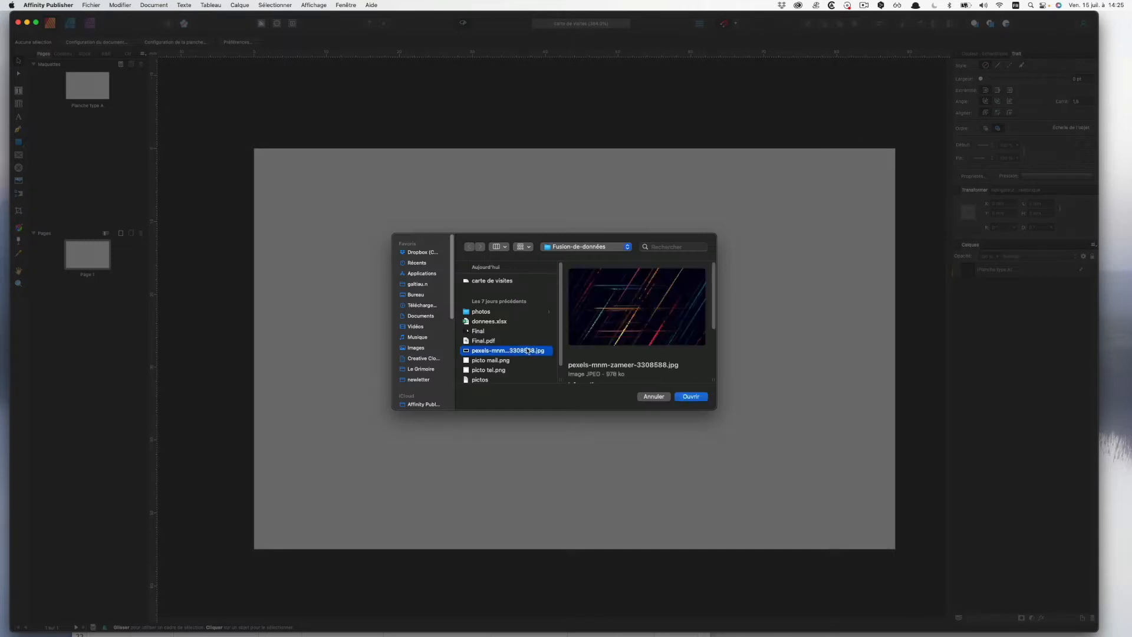
pyautogui.click(693, 400)
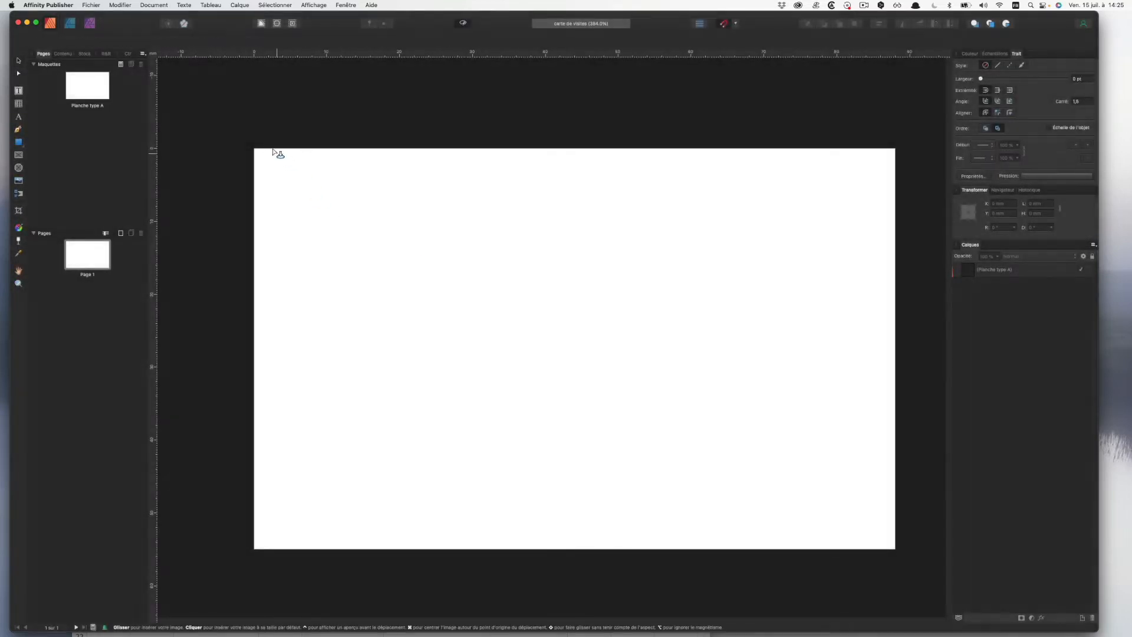
pyautogui.moveTo(242, 140)
pyautogui.mouseDown()
pyautogui.moveTo(961, 614)
pyautogui.moveTo(915, 518)
pyautogui.moveTo(814, 550)
pyautogui.moveTo(838, 565)
pyautogui.mouseUp()
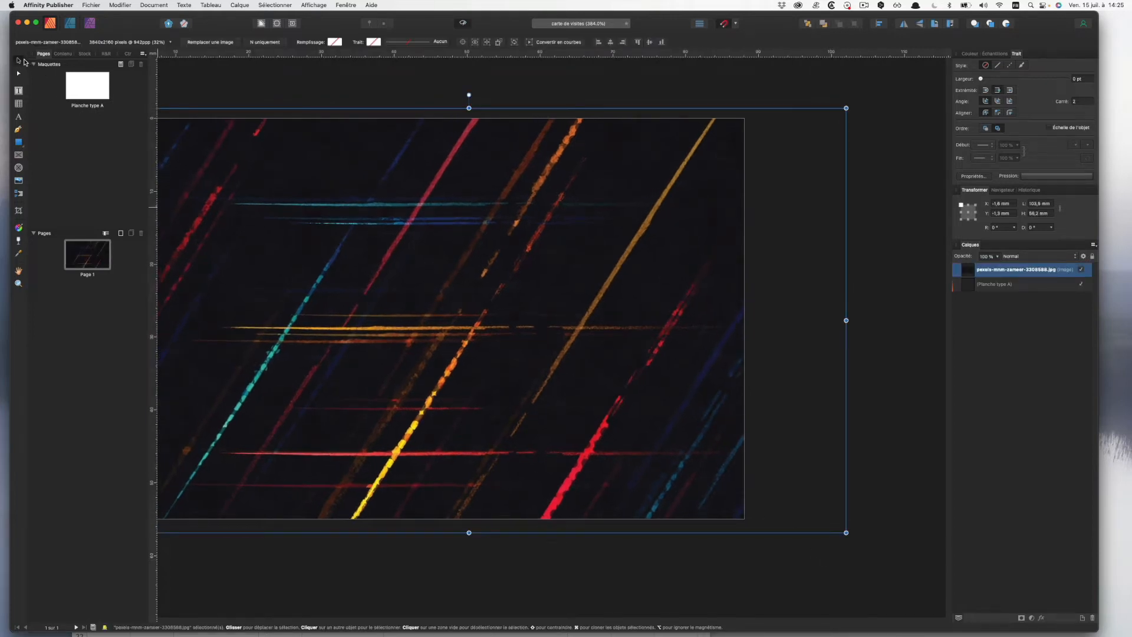
# Reposition the background image so it overlaps every edge of the page
pyautogui.click(256, 96)
pyautogui.moveTo(325, 302); pyautogui.dragTo(413, 295)
pyautogui.click(586, 286)
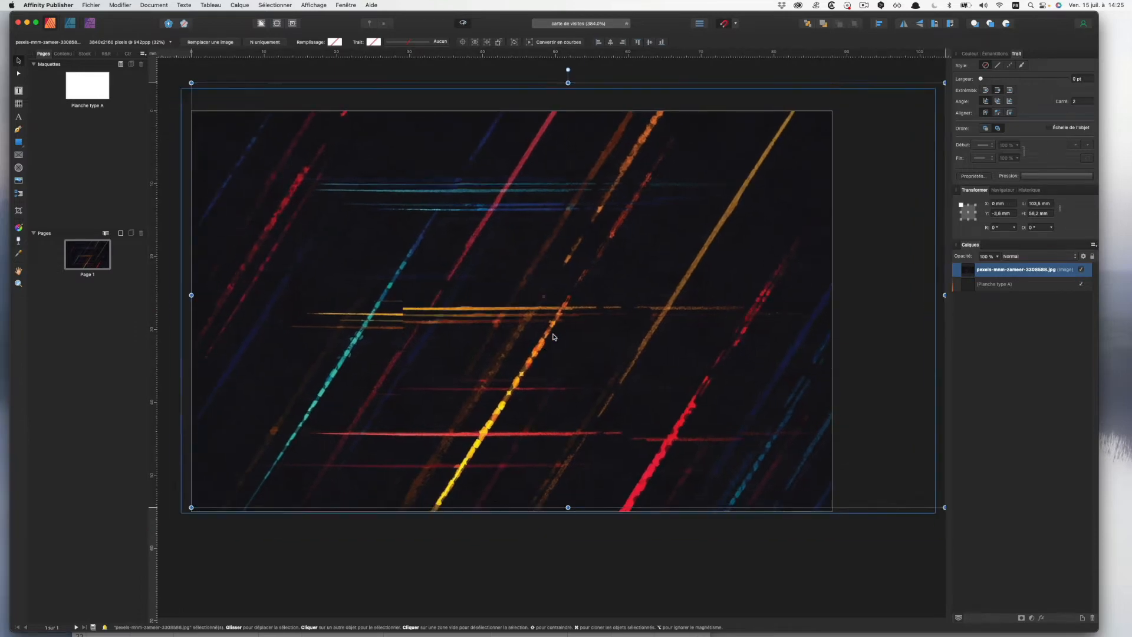
pyautogui.moveTo(553, 335); pyautogui.dragTo(617, 331)
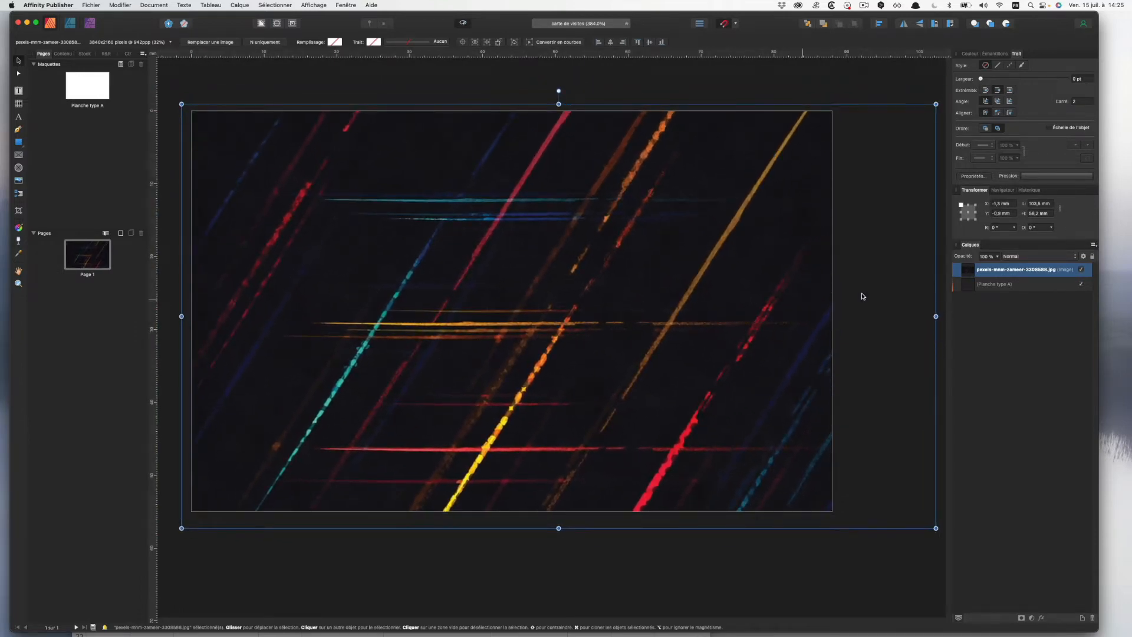
# Lock the background image layer, deselect it and test that it can no longer be moved
pyautogui.click(1093, 257)
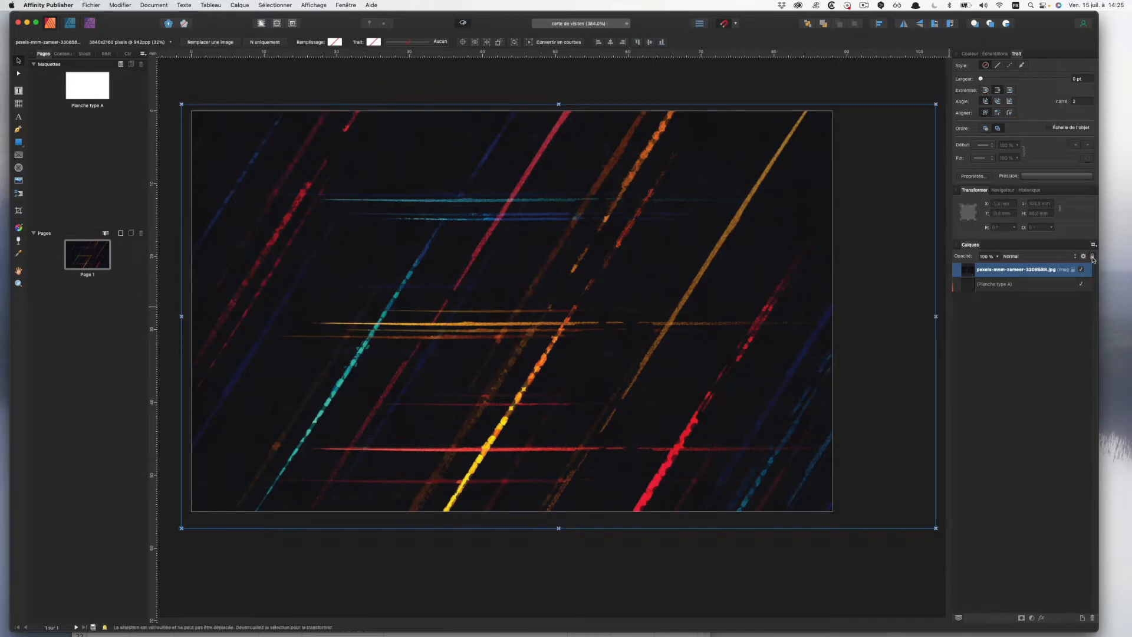
pyautogui.click(910, 311)
pyautogui.moveTo(531, 294); pyautogui.dragTo(673, 370)
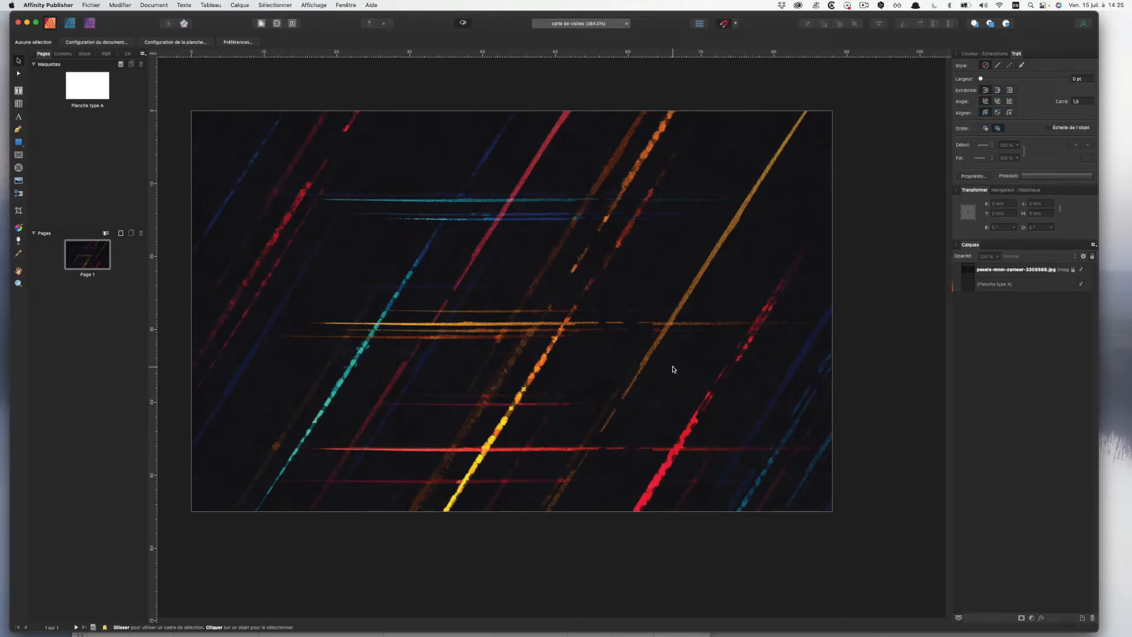
# Draw a full-width text frame about 5.9 mm high, about 3 mm below the page's upper edge, and enter "MON ASSOC"
pyautogui.click(20, 92)
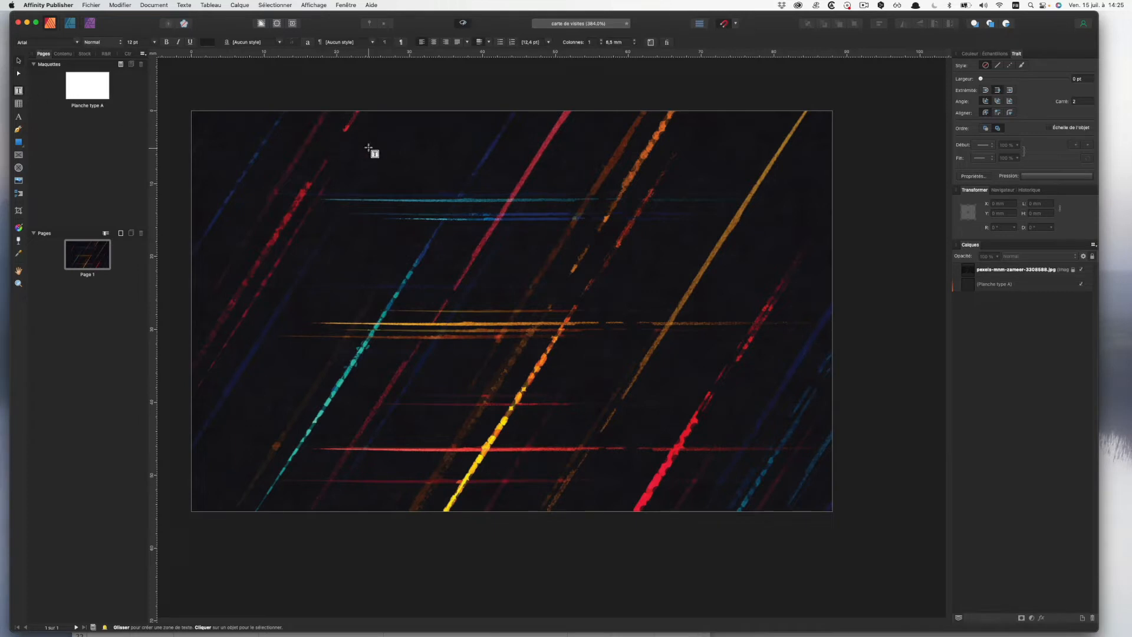
pyautogui.moveTo(362, 133); pyautogui.dragTo(831, 174)
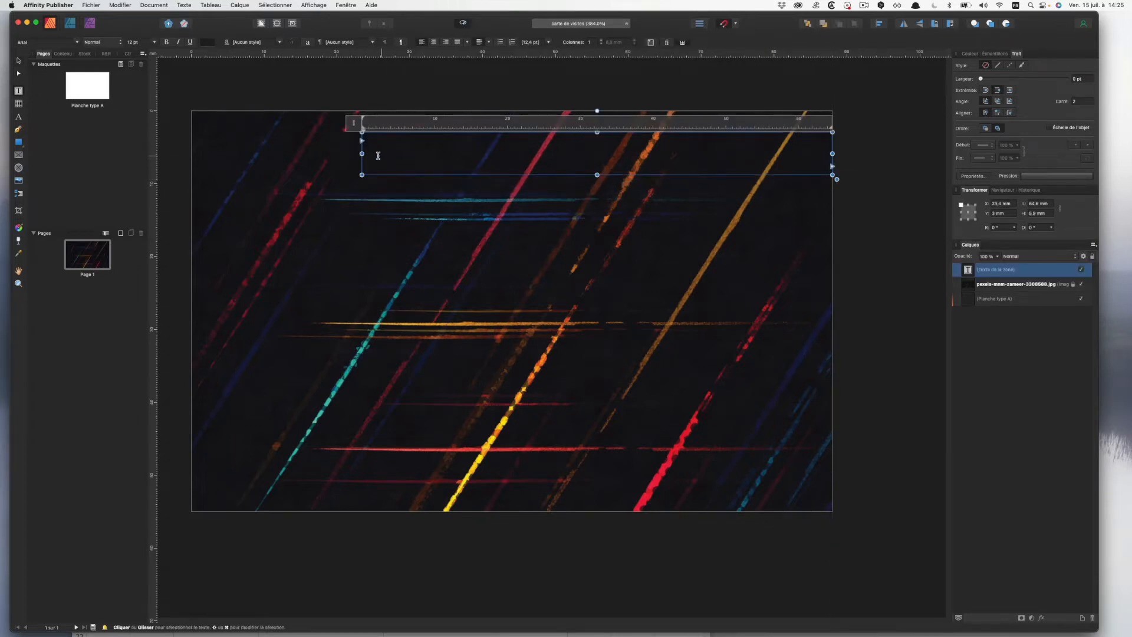
pyautogui.moveTo(359, 154); pyautogui.dragTo(191, 153)
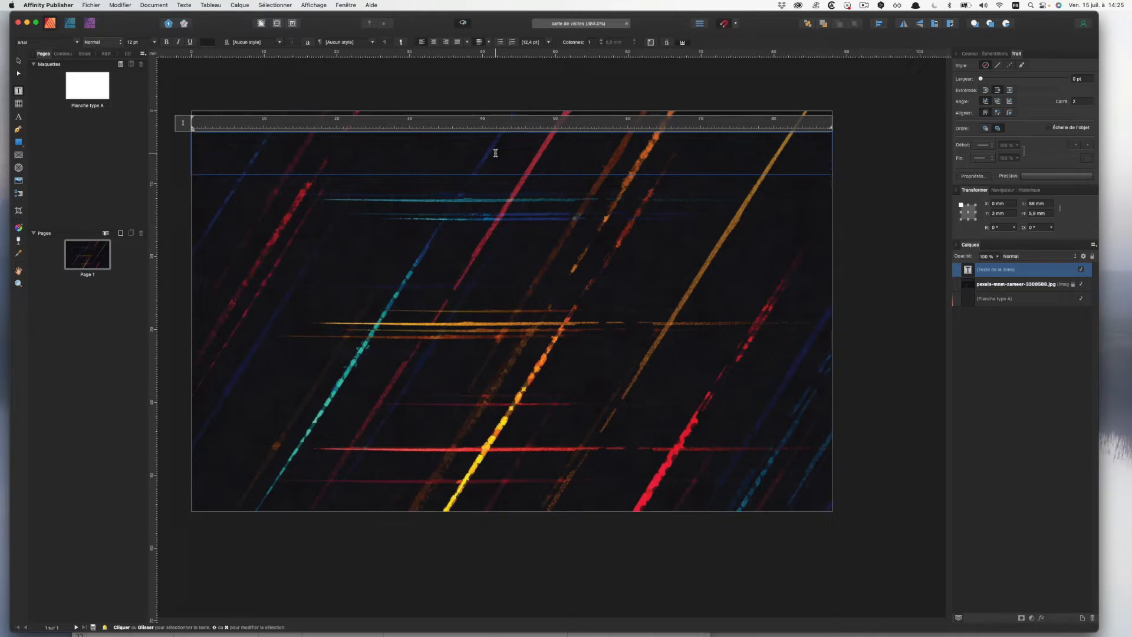
pyautogui.write('MON ASSOC')
# Set the colour of the "MON ASSOC" text to white
pyautogui.press('super+a')
pyautogui.press('Escape')
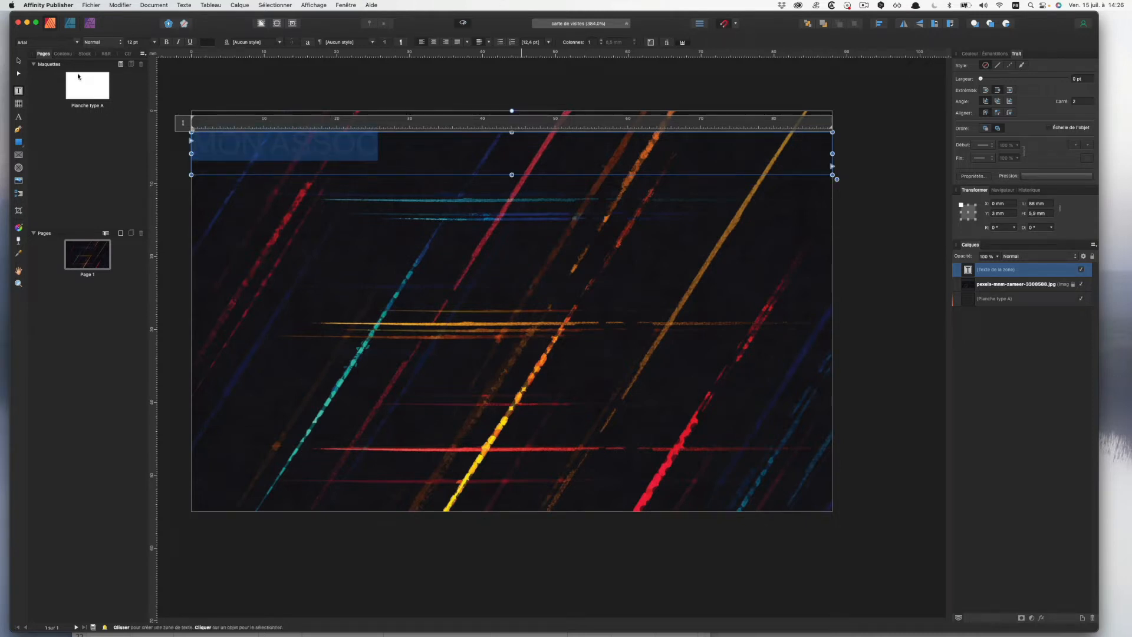
pyautogui.click(207, 42)
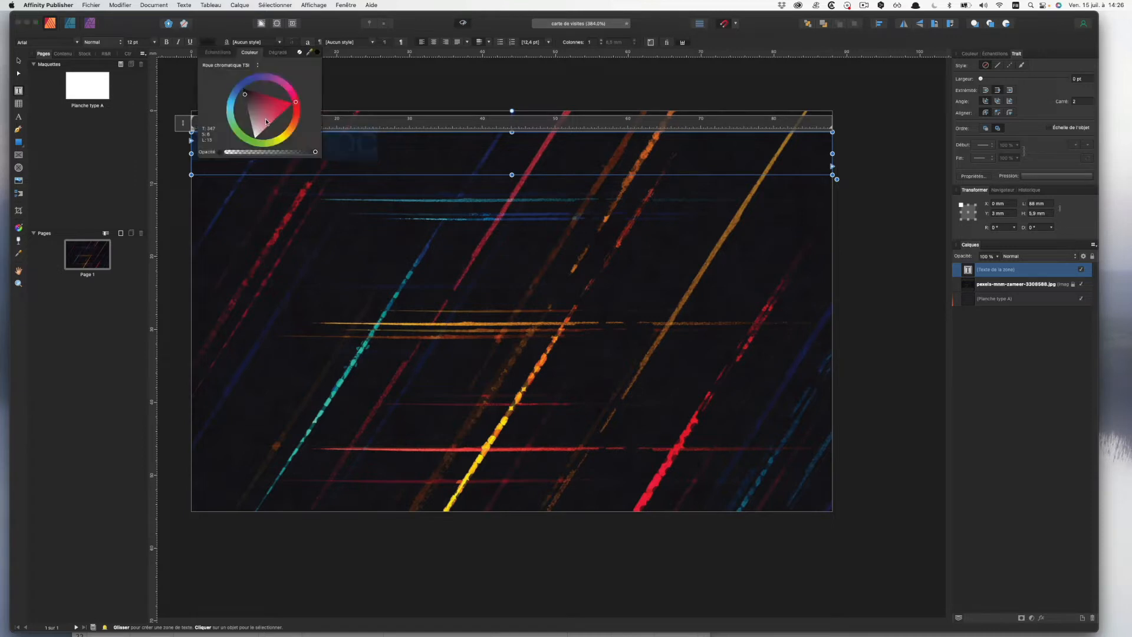
pyautogui.moveTo(266, 122); pyautogui.dragTo(254, 140)
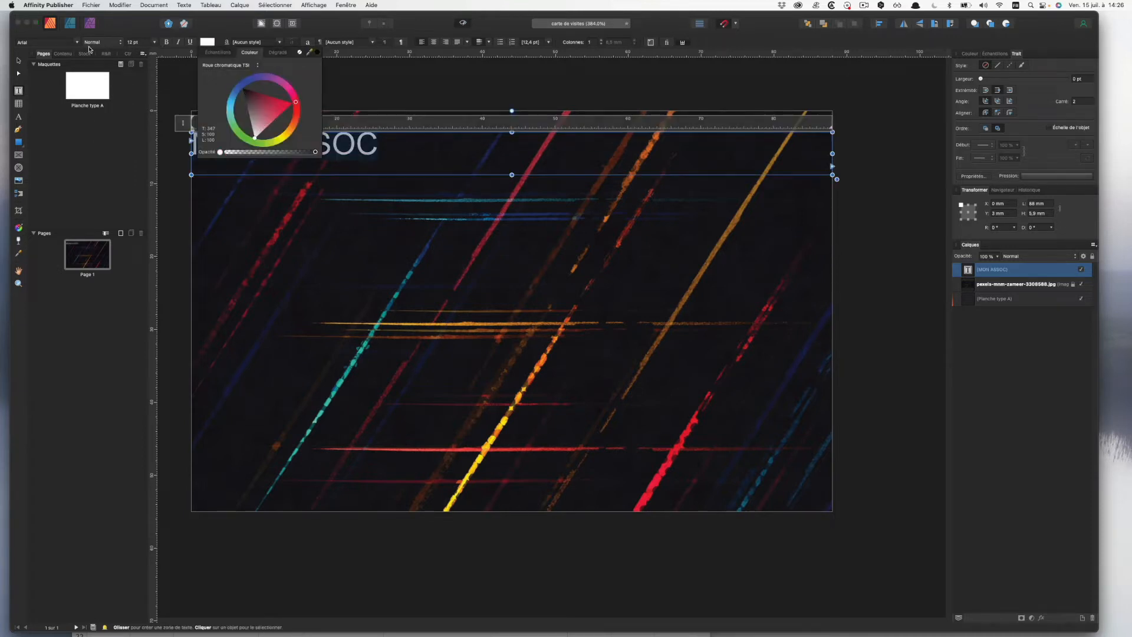
# Set the title text's font to Montserrat in the Noir weight
pyautogui.click(52, 43)
pyautogui.write('Montserrat')
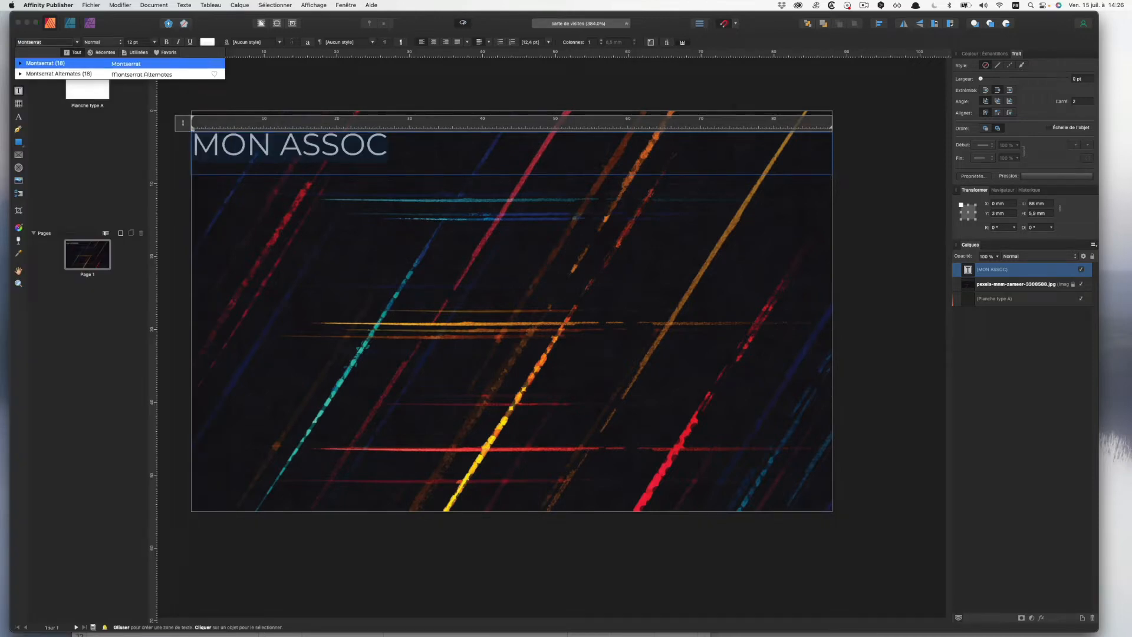
pyautogui.press('Return')
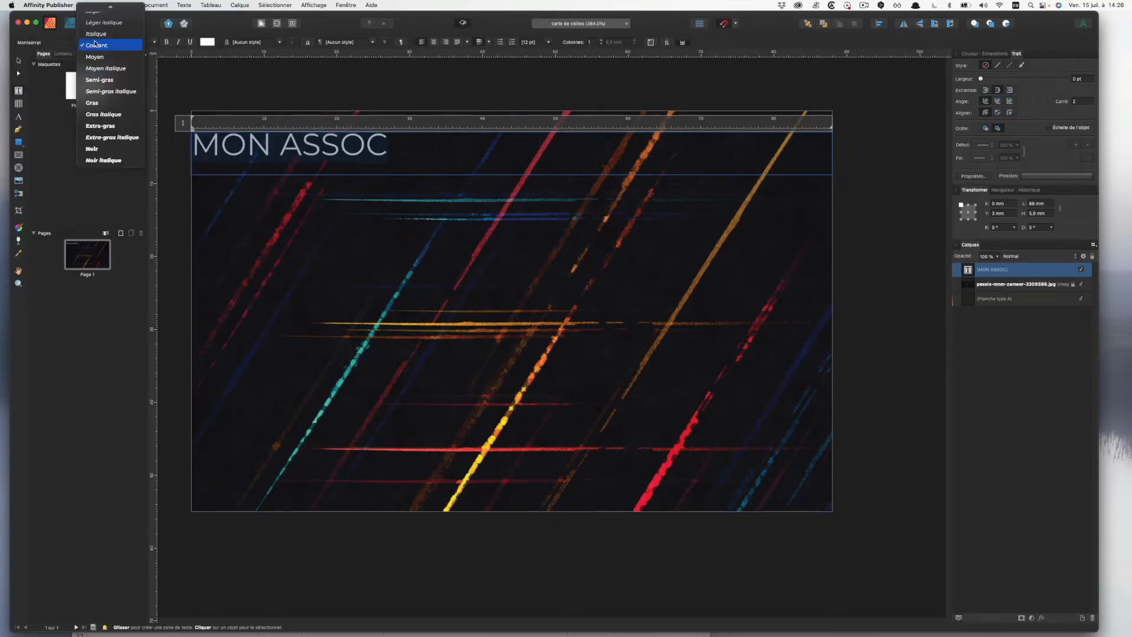
pyautogui.click(95, 42)
pyautogui.click(121, 152)
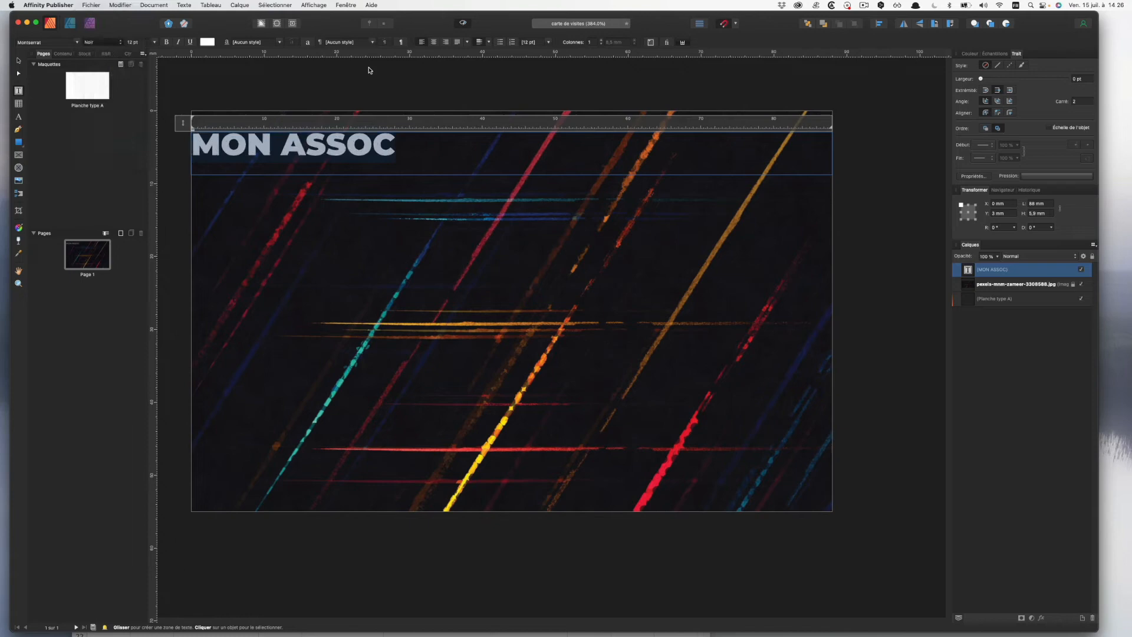
# Centre the title text and fit its frame to about 3.1 mm high, placed about 5.3 mm below the page's upper edge
pyautogui.click(432, 43)
pyautogui.press('Escape')
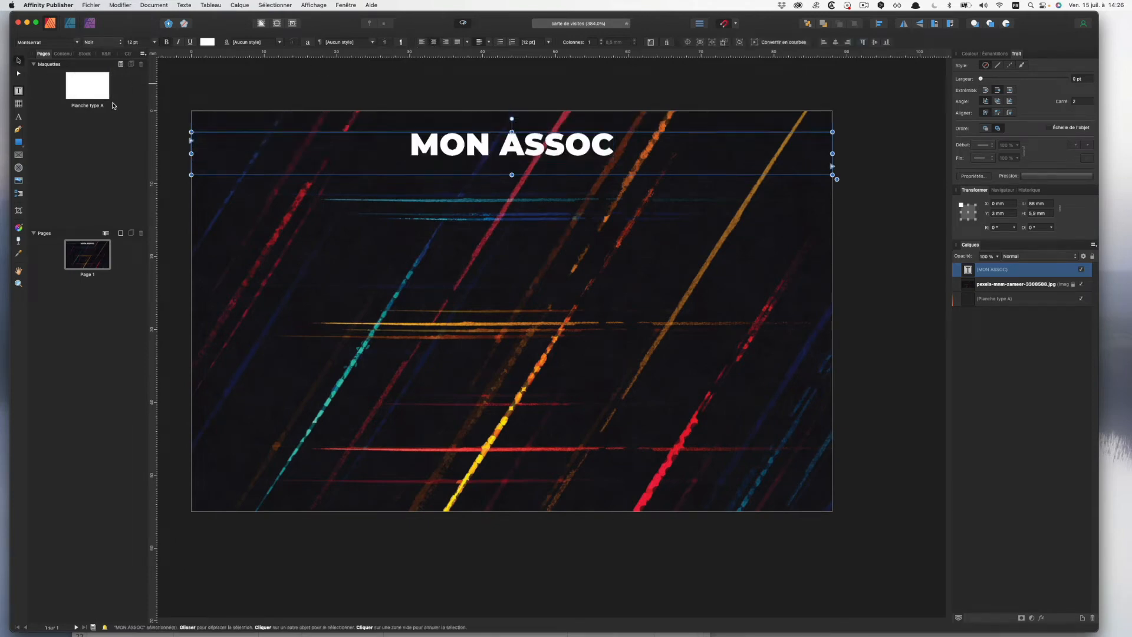
pyautogui.moveTo(512, 174); pyautogui.dragTo(538, 168)
pyautogui.click(445, 182)
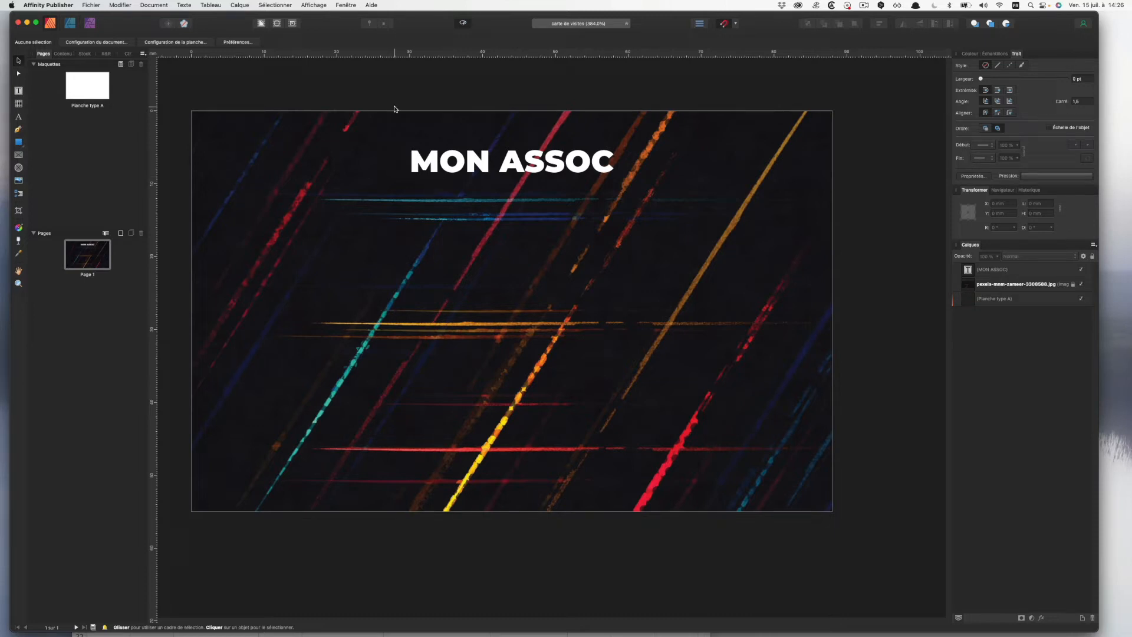
# Duplicate the "MON ASSOC" frame below the title as a left-aligned copy about 72.3 mm wide at about X 5.1 mm, Y 17.8 mm
pyautogui.click(464, 171)
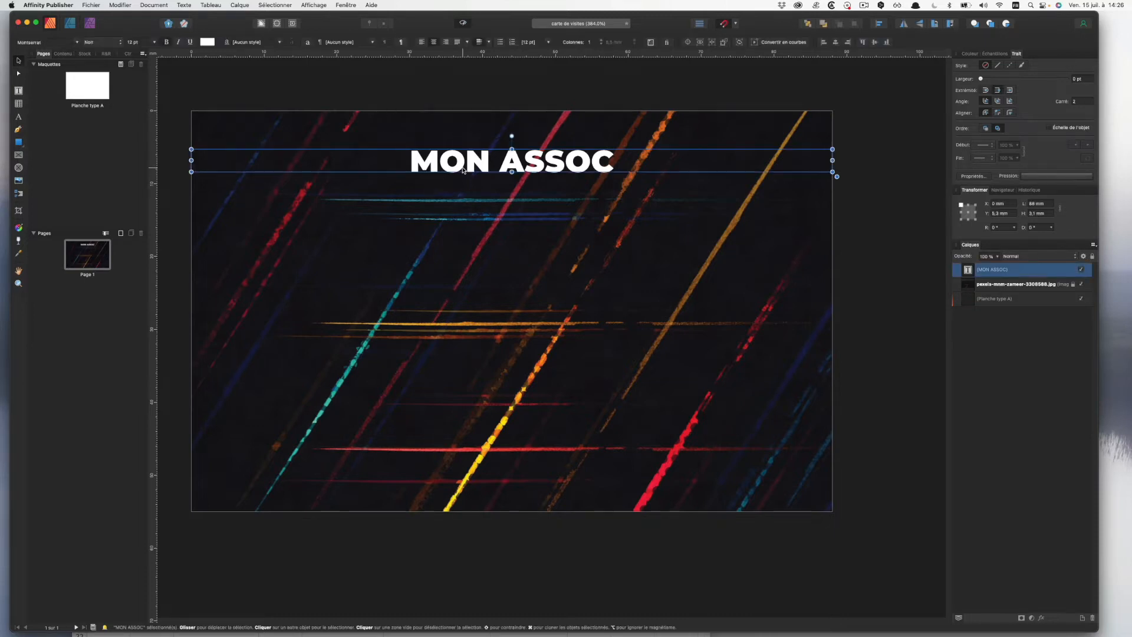
pyautogui.moveTo(464, 170); pyautogui.dragTo(477, 229)
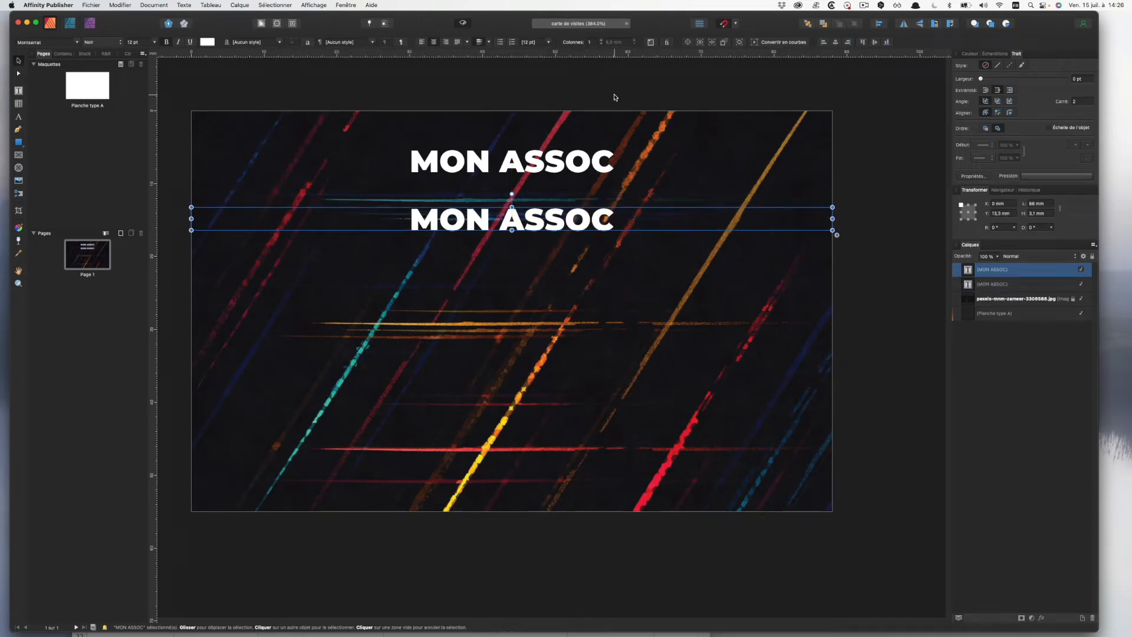
pyautogui.click(422, 42)
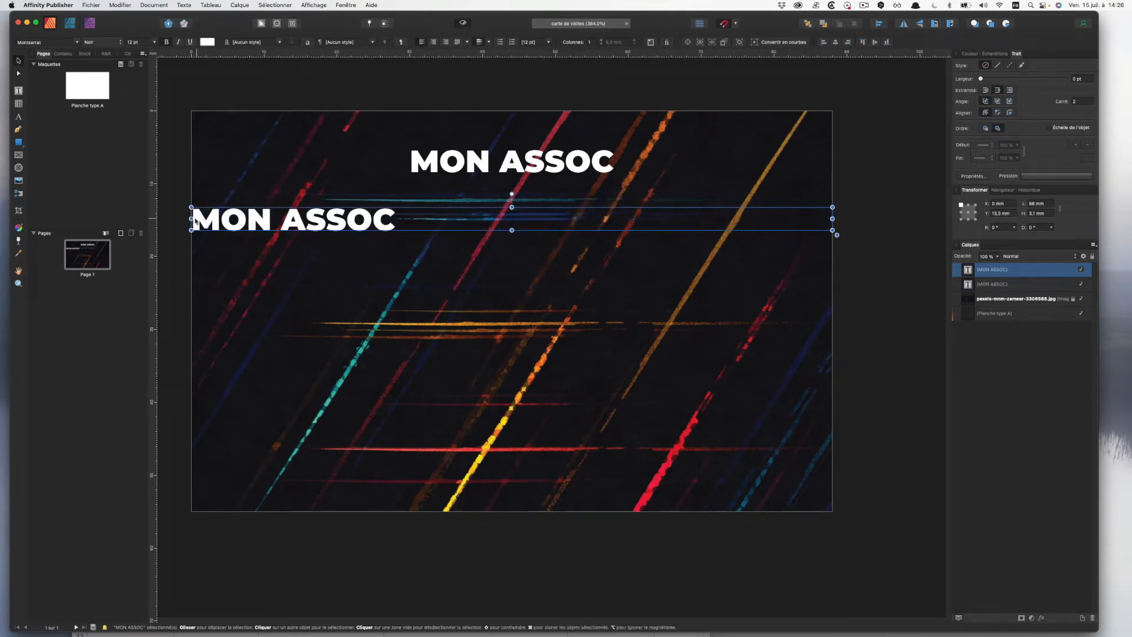
pyautogui.moveTo(191, 218); pyautogui.dragTo(284, 239)
# Set the copy's text to the Gras weight and replace it with "Nom prénom"
pyautogui.tripleClick(284, 239)
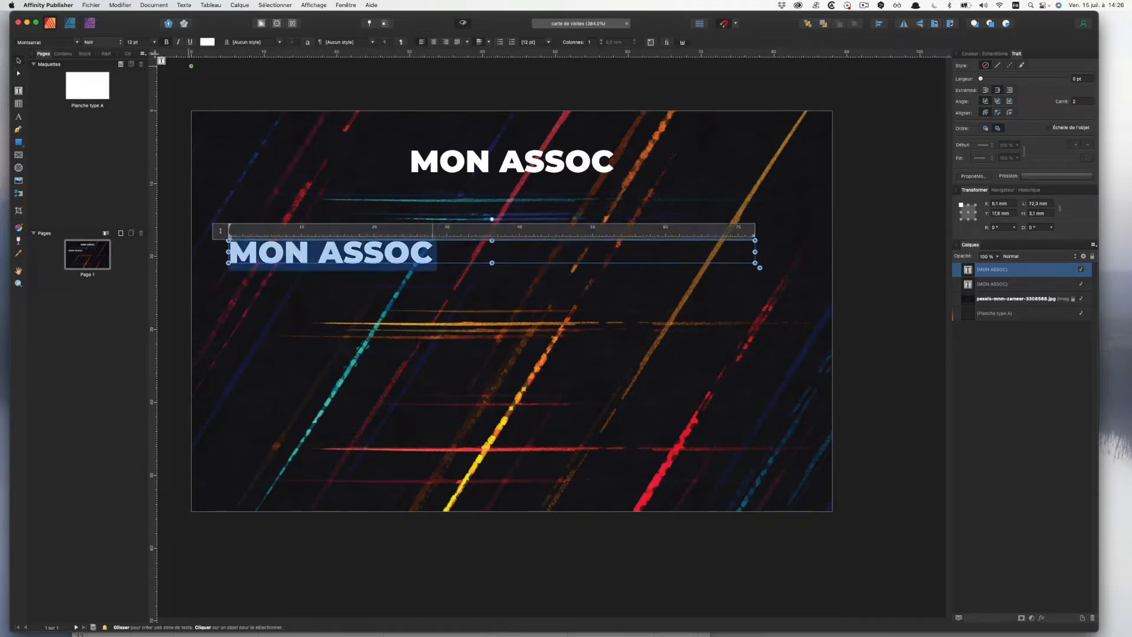
pyautogui.click(102, 45)
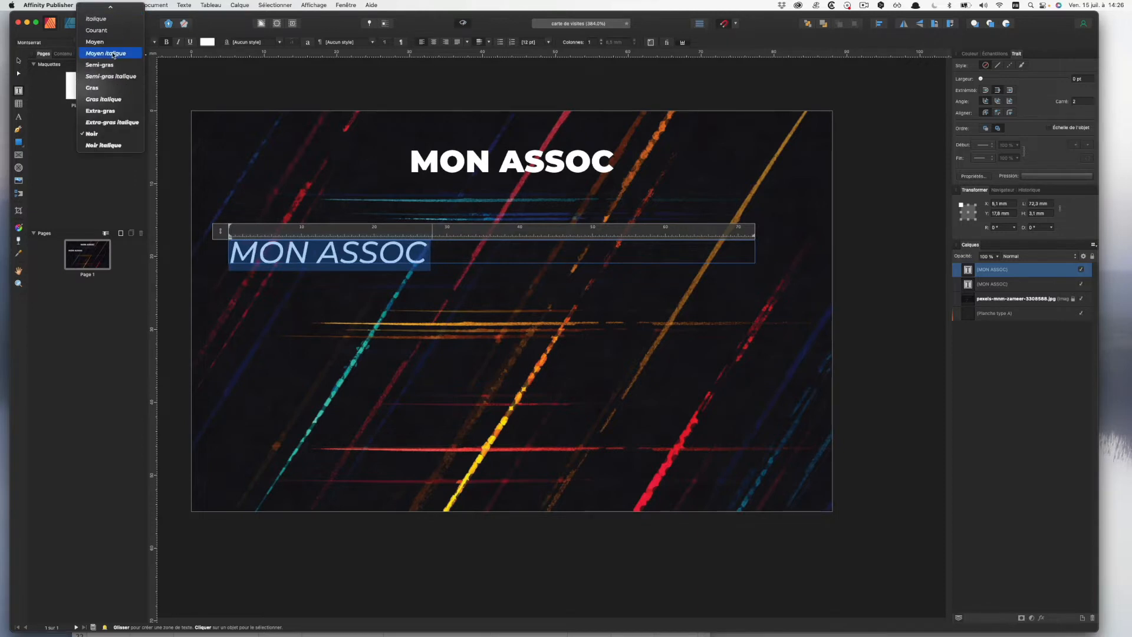
pyautogui.click(109, 89)
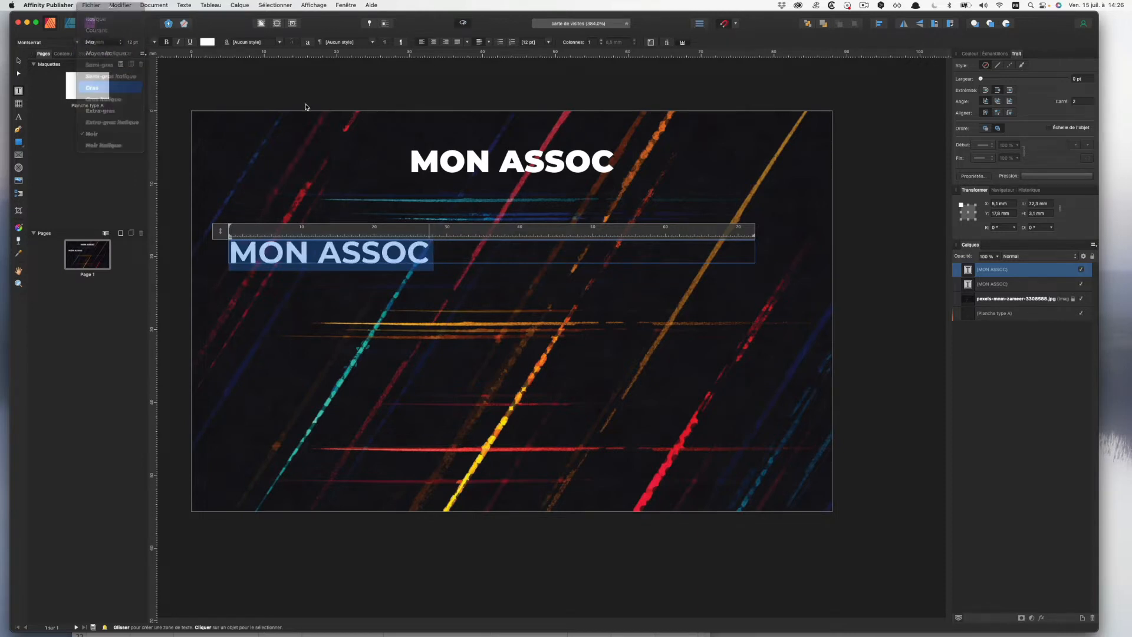
pyautogui.write('Nom prénom')
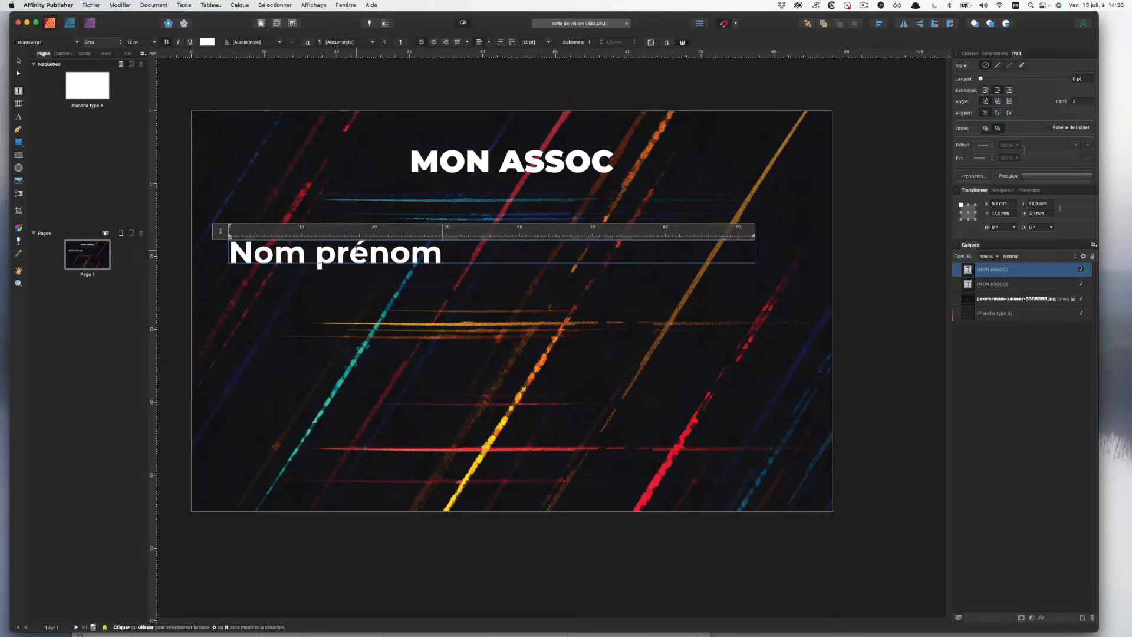
# Duplicate the "Nom prénom" frame directly below at about Y 22 mm and format the copy's text as Moyen italique, 10 pt
pyautogui.click(19, 61)
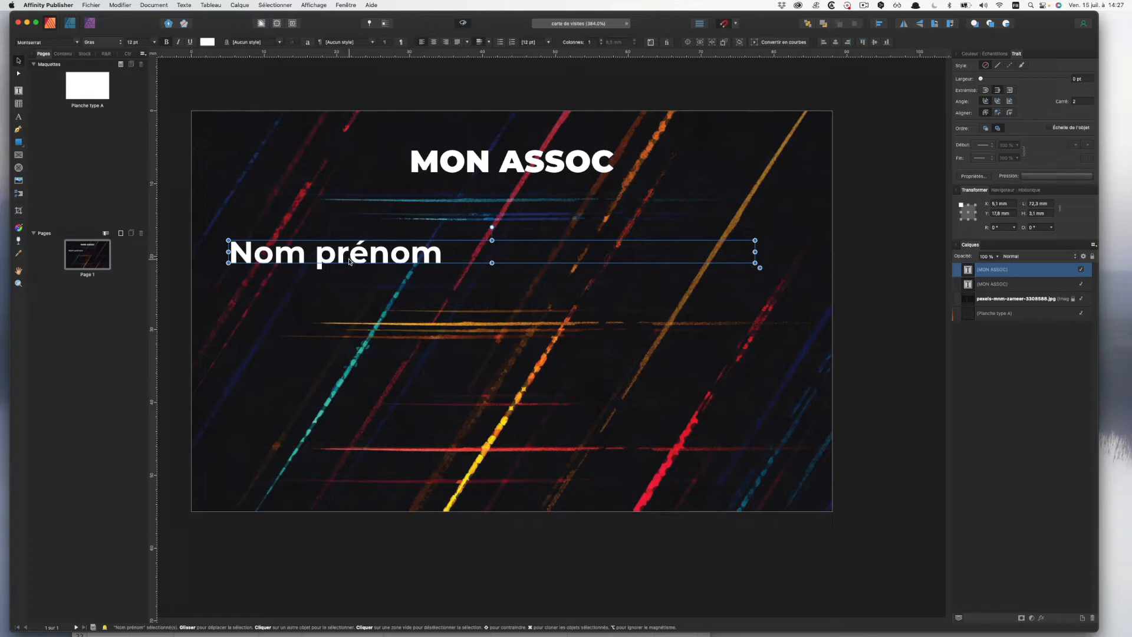
pyautogui.moveTo(350, 256); pyautogui.dragTo(357, 288)
pyautogui.tripleClick(358, 285)
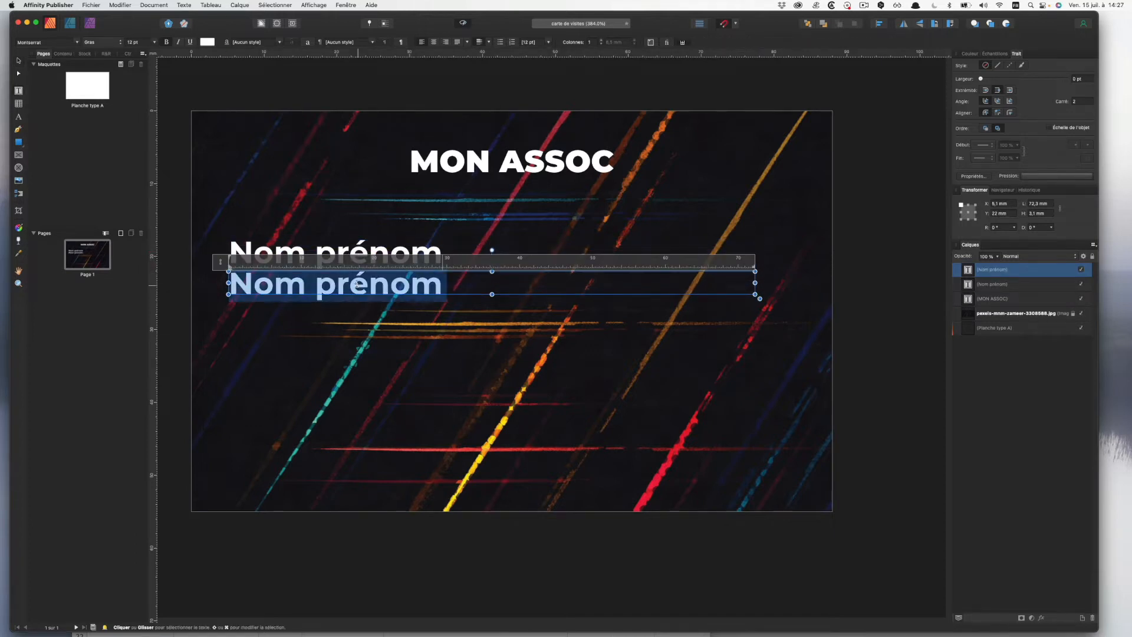
pyautogui.click(178, 42)
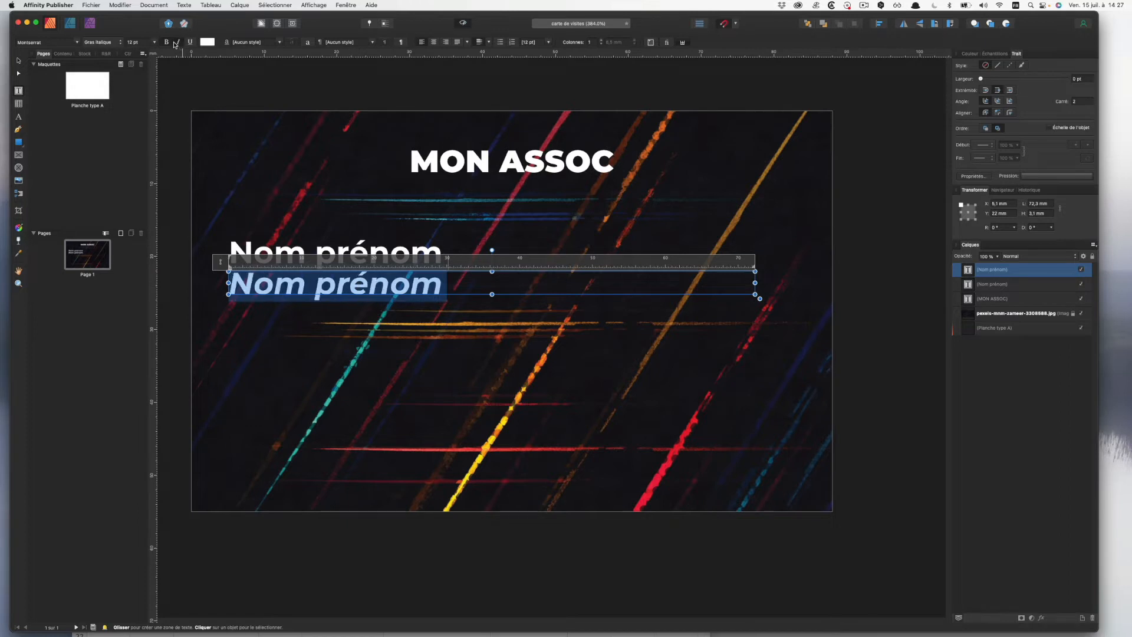
pyautogui.click(116, 44)
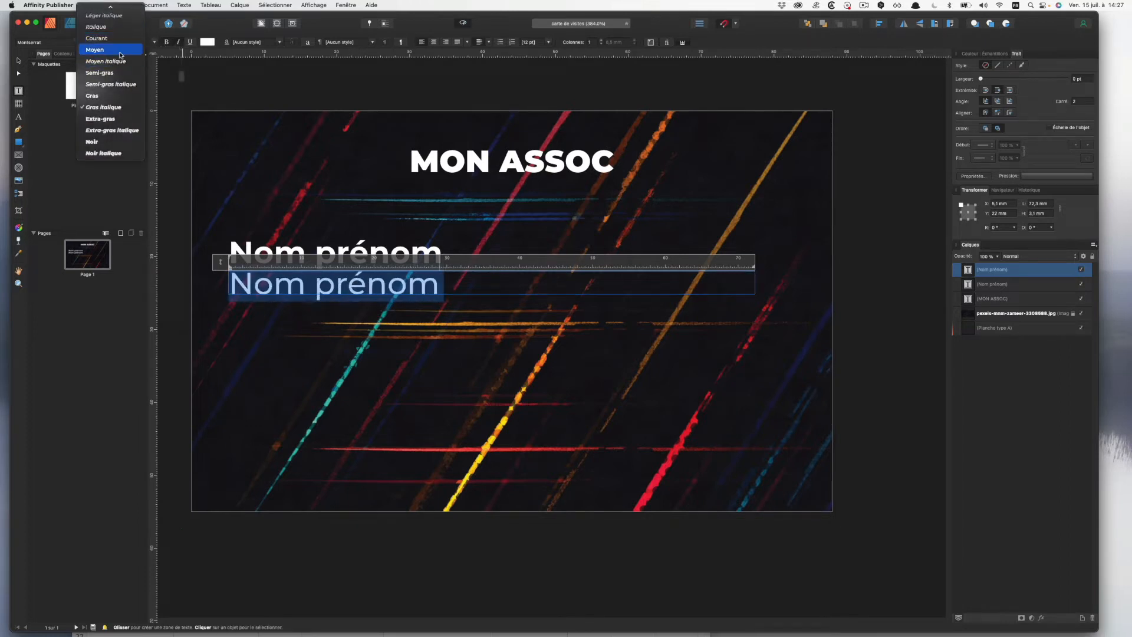
pyautogui.click(118, 61)
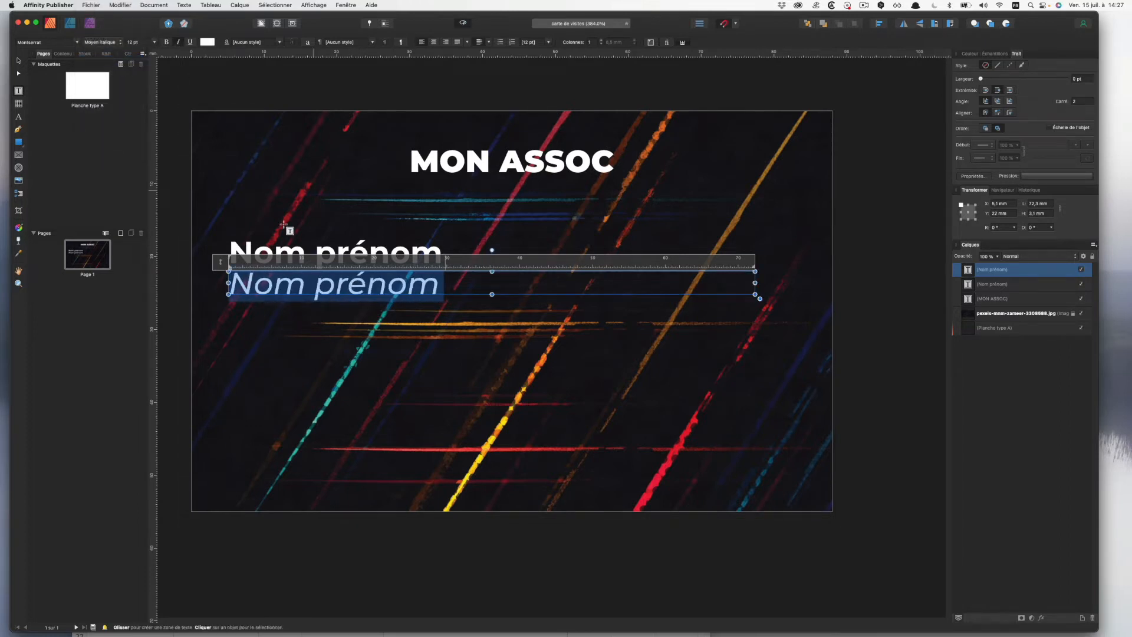
pyautogui.click(155, 43)
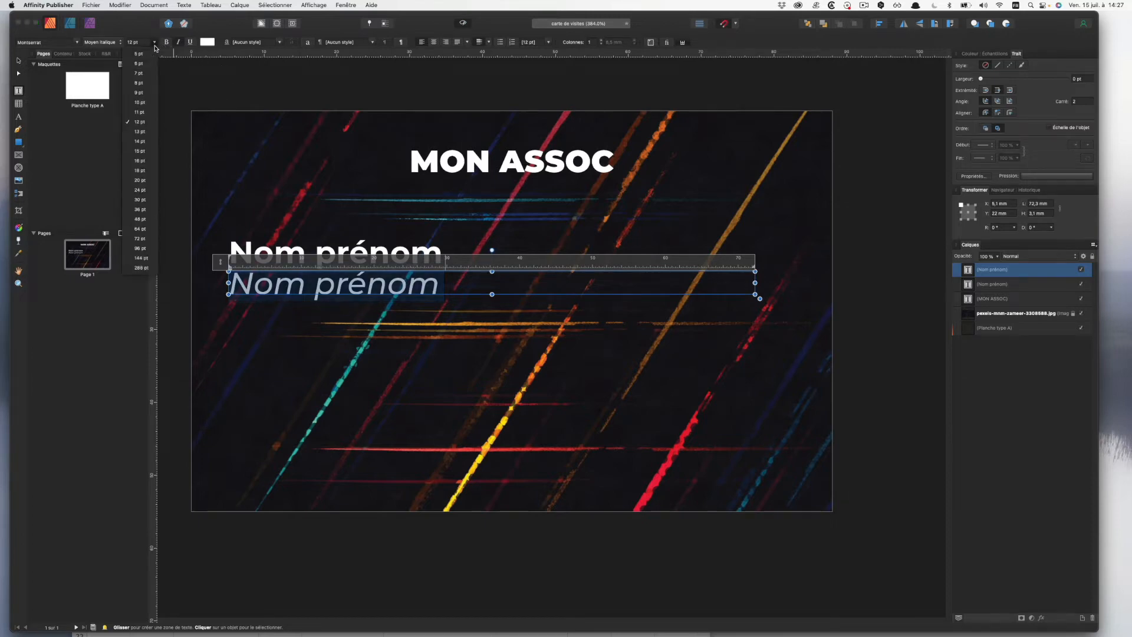
pyautogui.click(150, 103)
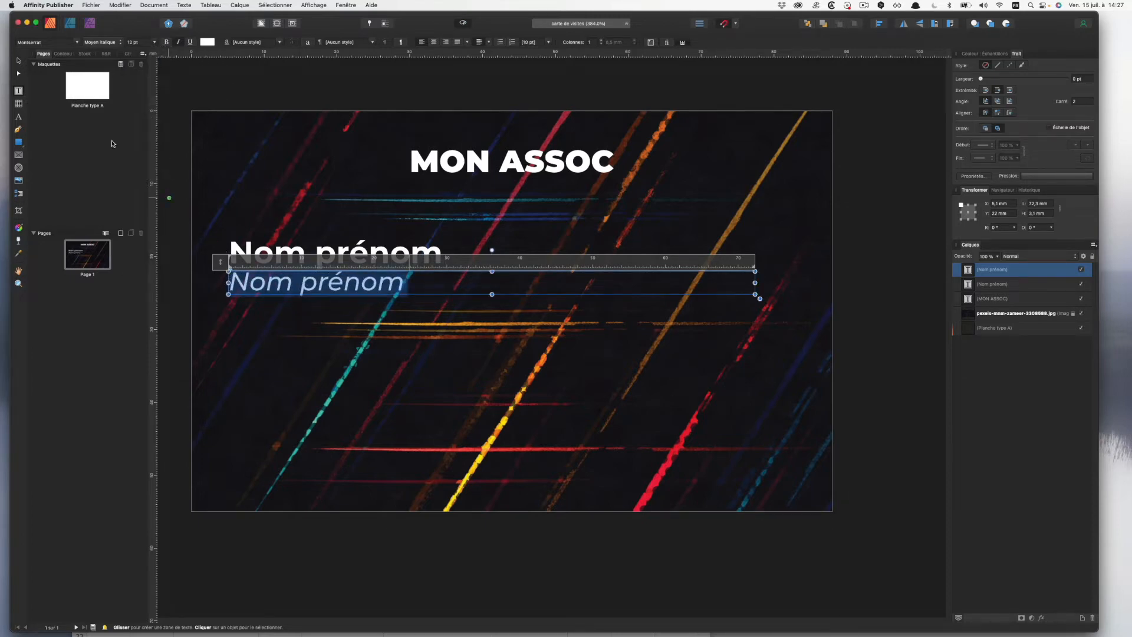
# Replace the italic copy's text with "Fonction" and move its frame slightly lower, keeping it aligned with the left edge of "Nom prénom"
pyautogui.write('Foncton')
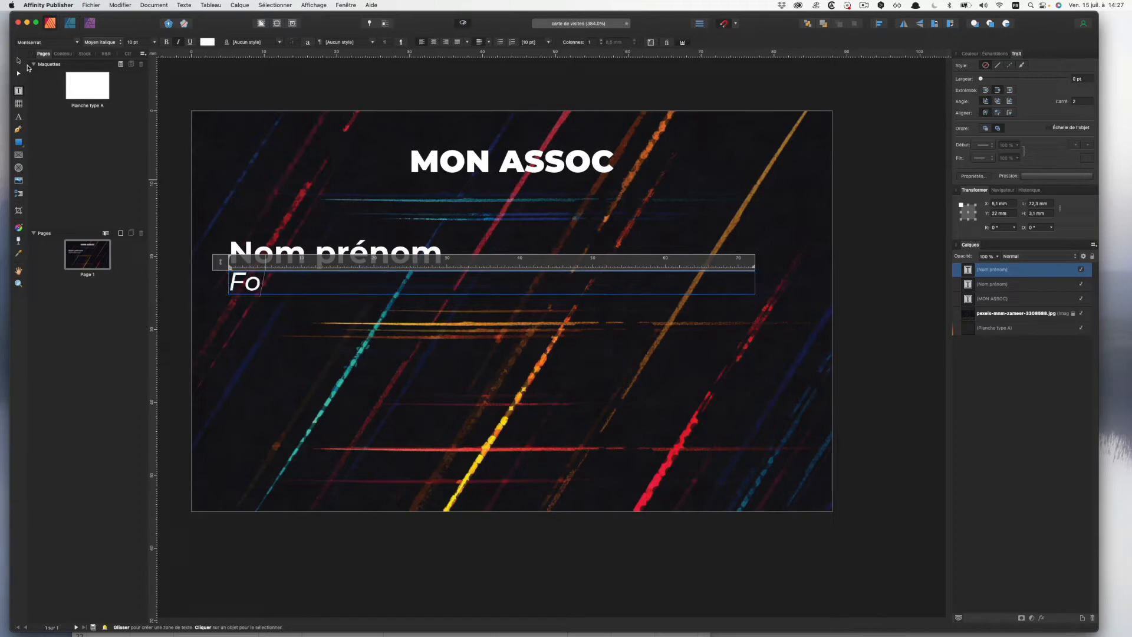
pyautogui.press('BackSpace')
pyautogui.press('BackSpace')
pyautogui.press('BackSpace')
pyautogui.write('tion')
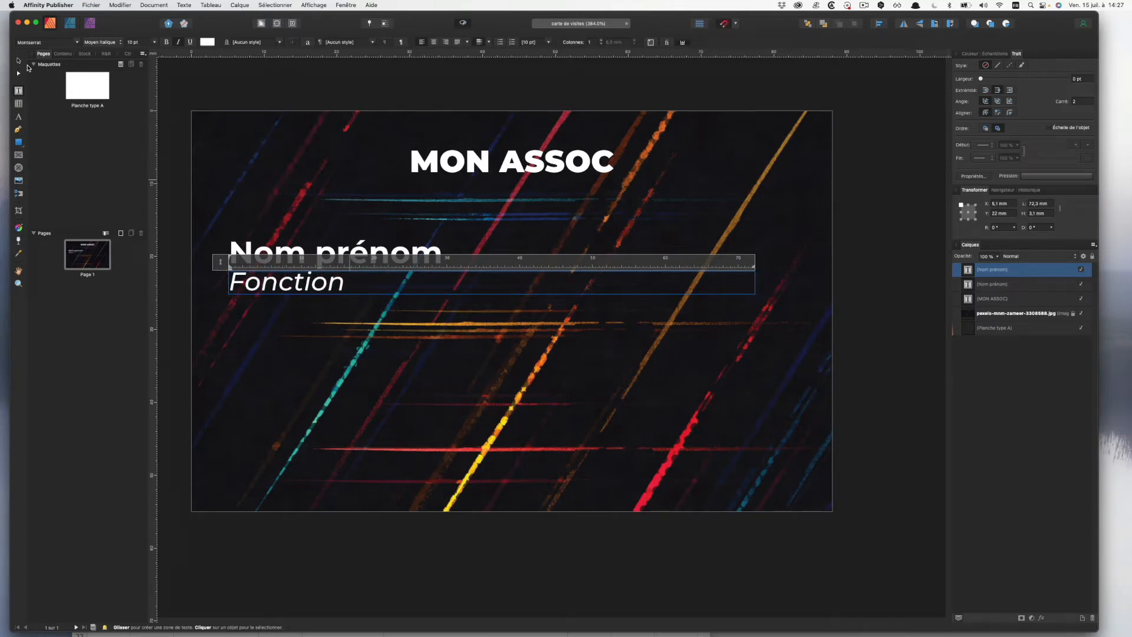
pyautogui.click(18, 60)
pyautogui.moveTo(231, 287); pyautogui.dragTo(246, 307)
pyautogui.click(256, 337)
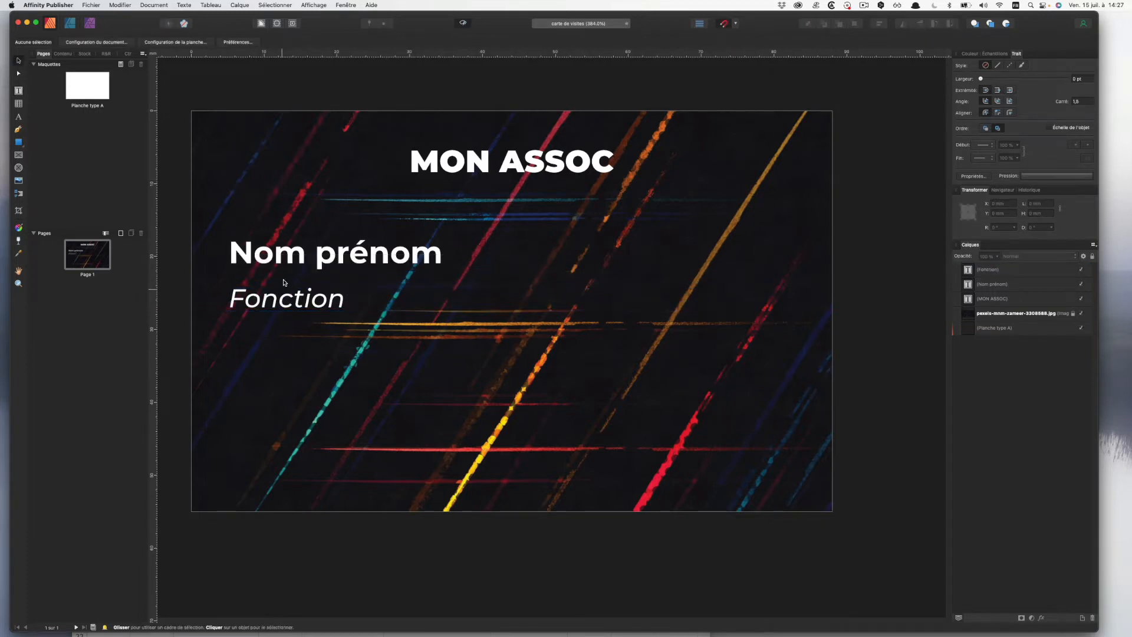
# Duplicate the "Nom prénom" frame below "Fonction" at about Y 31 mm and replace the copy's text with "Téléphone"
pyautogui.moveTo(270, 262); pyautogui.dragTo(281, 355)
pyautogui.tripleClick(281, 355)
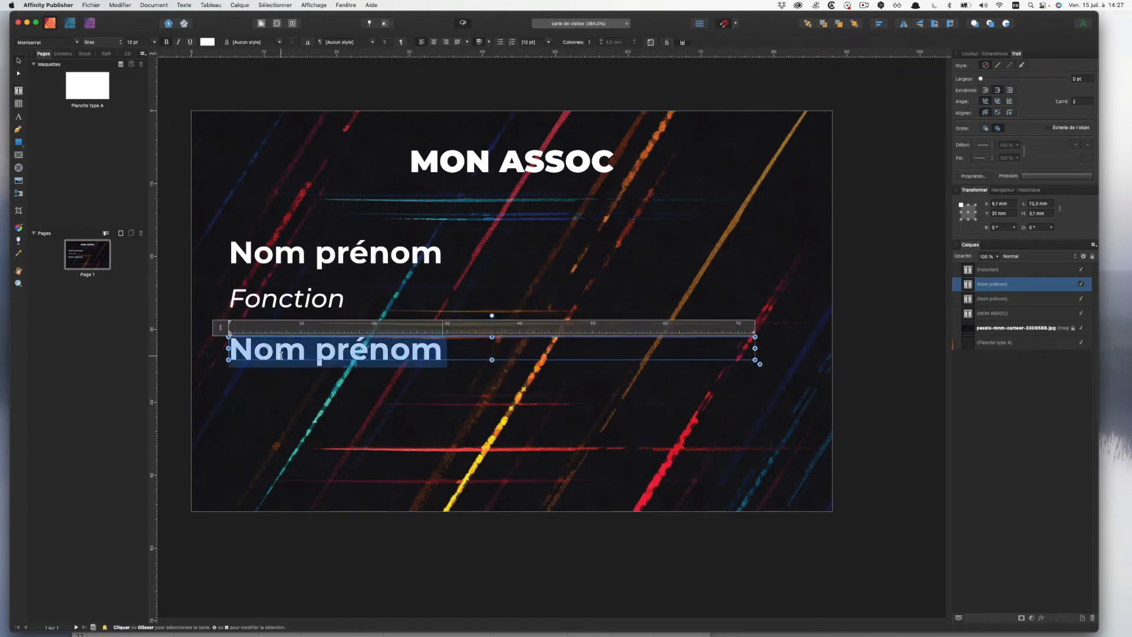
pyautogui.write('Téléphone')
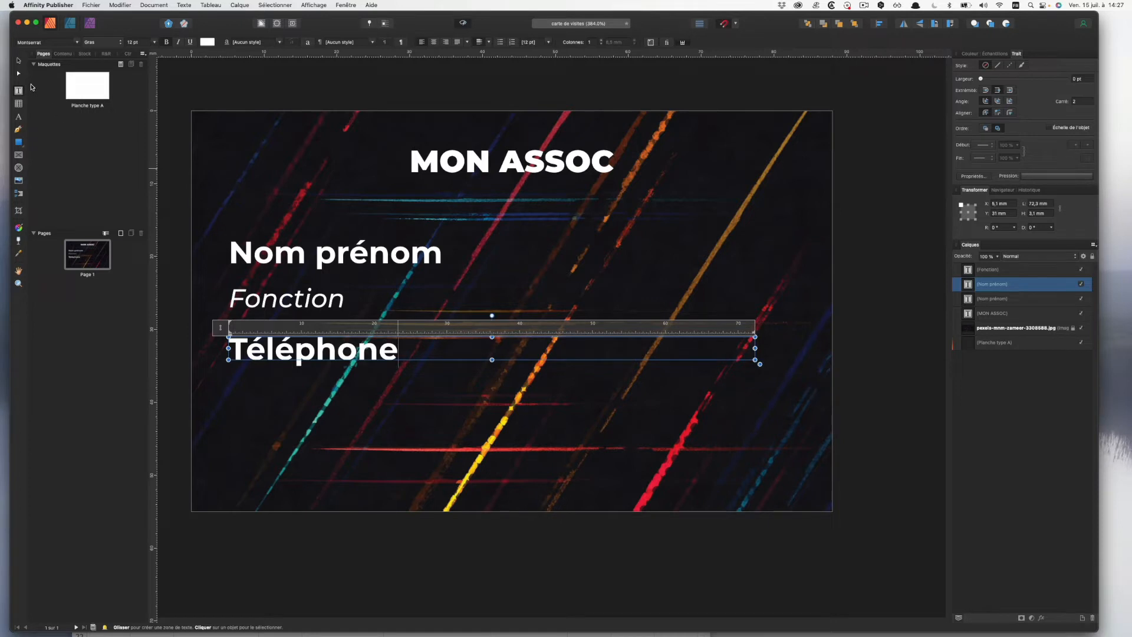
# Move the "Téléphone" frame to about X 12.4 mm, Y 32.7 mm and set its text to the Moyen weight
pyautogui.click(19, 60)
pyautogui.moveTo(264, 354); pyautogui.dragTo(316, 367)
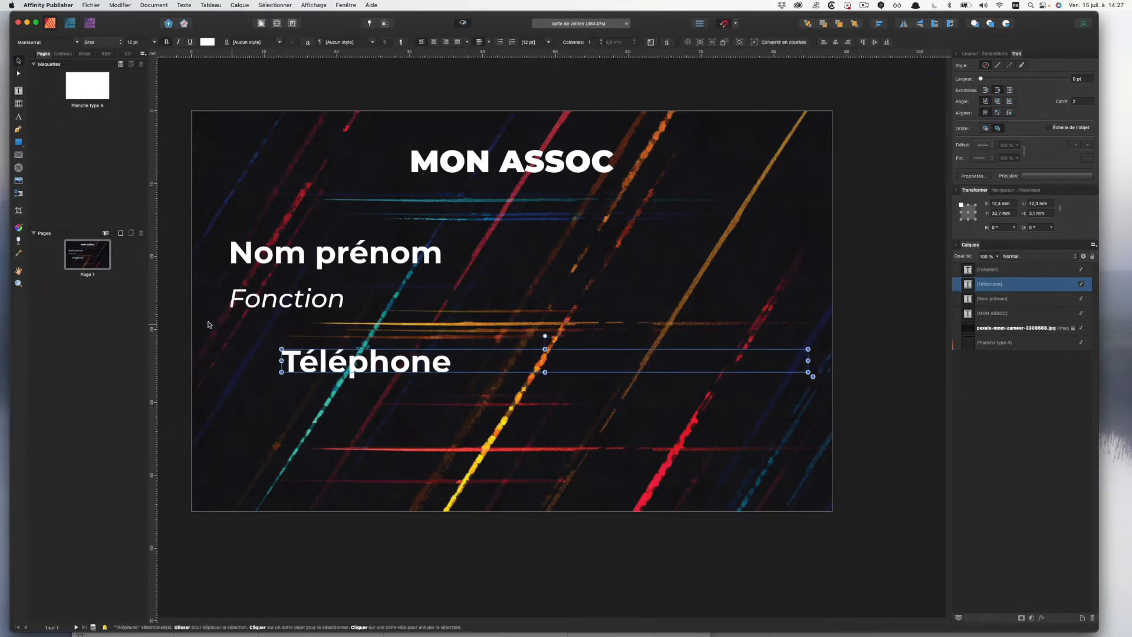
pyautogui.doubleClick(388, 367)
pyautogui.doubleClick(388, 367)
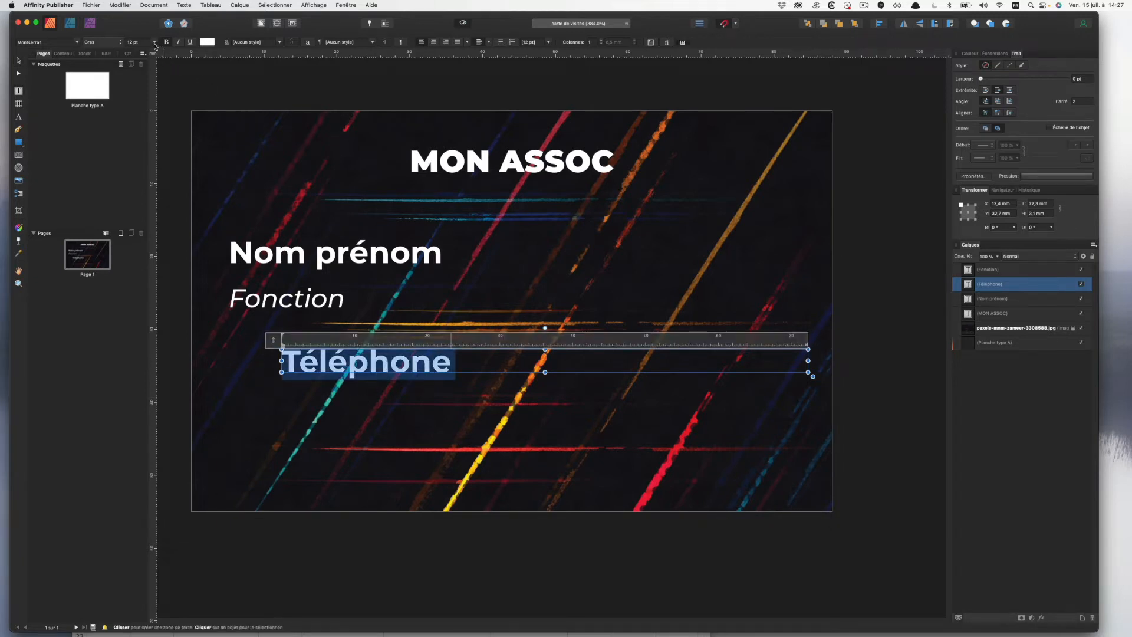
pyautogui.click(104, 45)
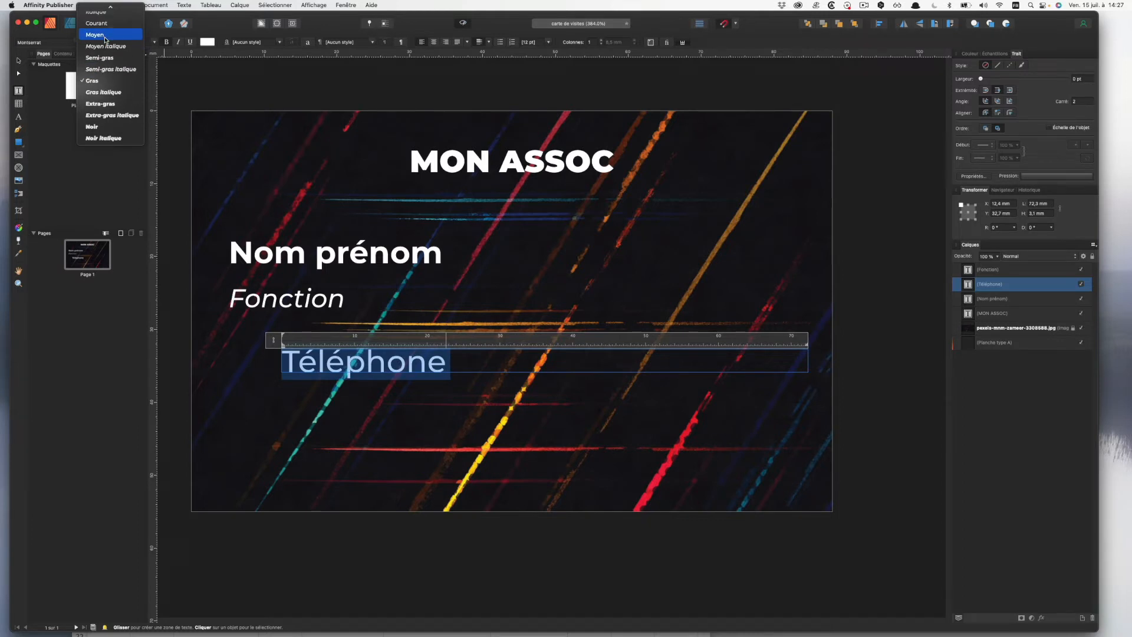
pyautogui.click(105, 36)
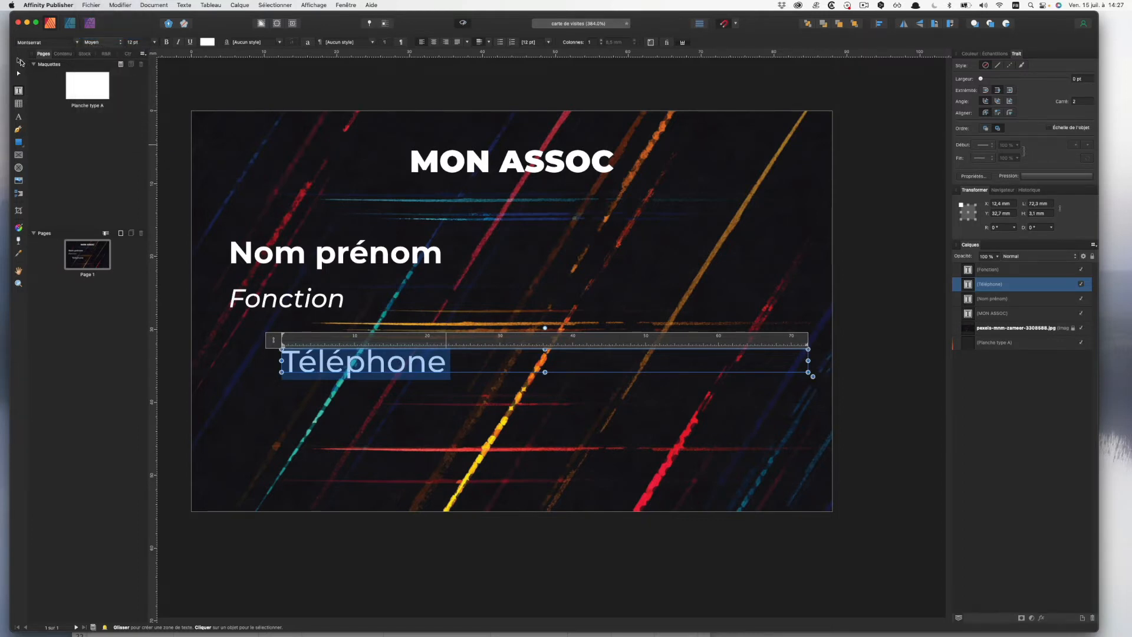
# Duplicate the "Téléphone" frame directly below at about Y 38.9 mm and replace the copy's text with "Email"
pyautogui.click(19, 61)
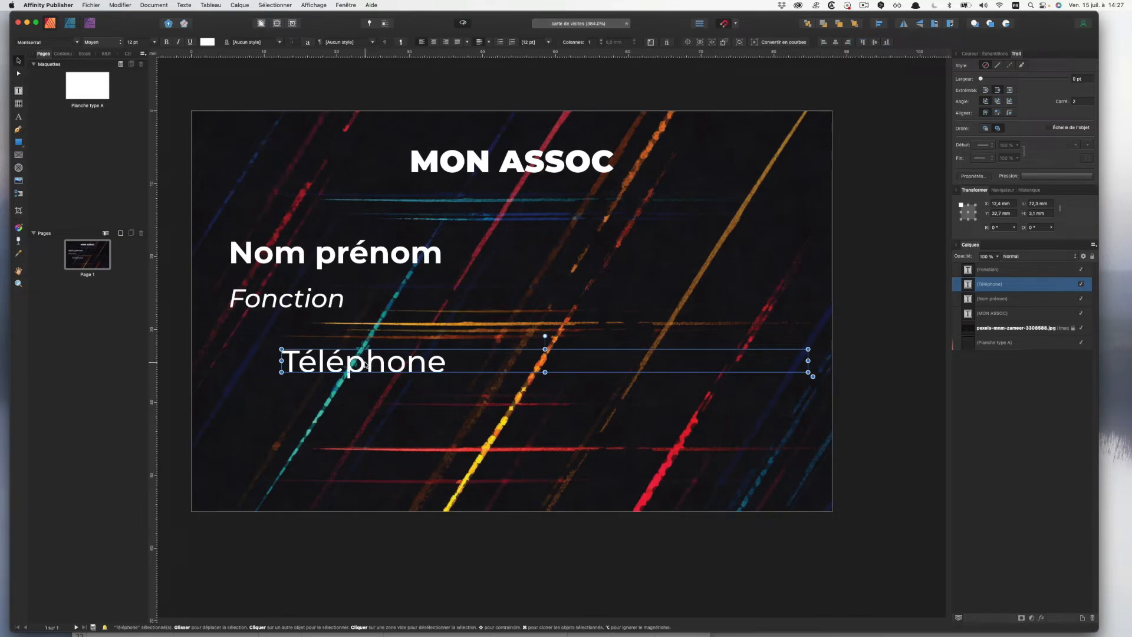
pyautogui.moveTo(365, 362); pyautogui.dragTo(363, 407)
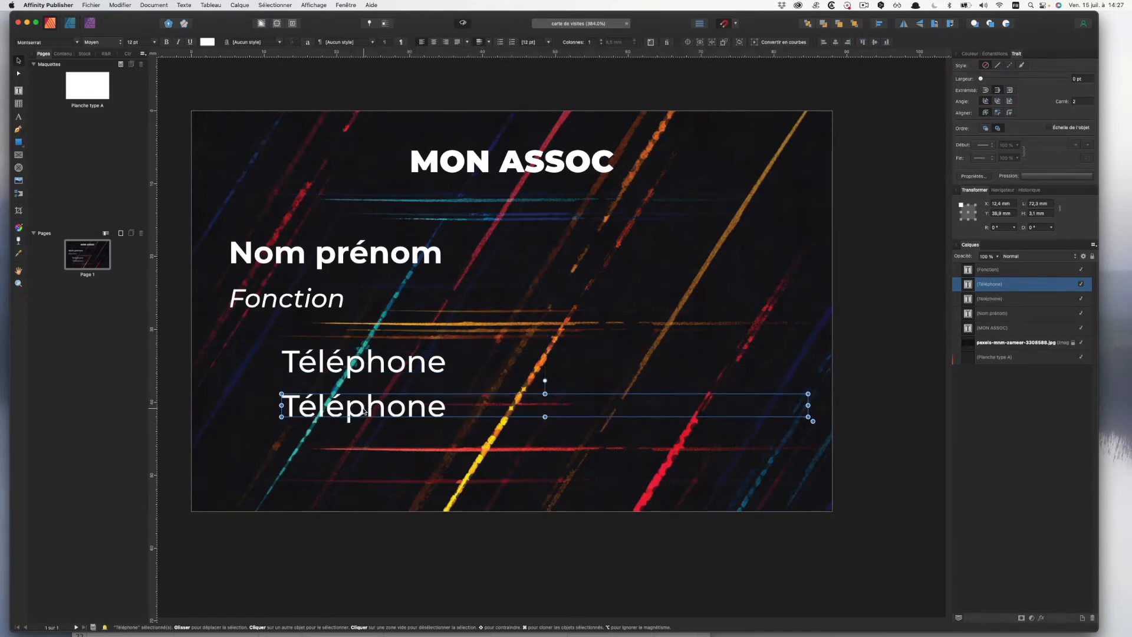
pyautogui.doubleClick(359, 406)
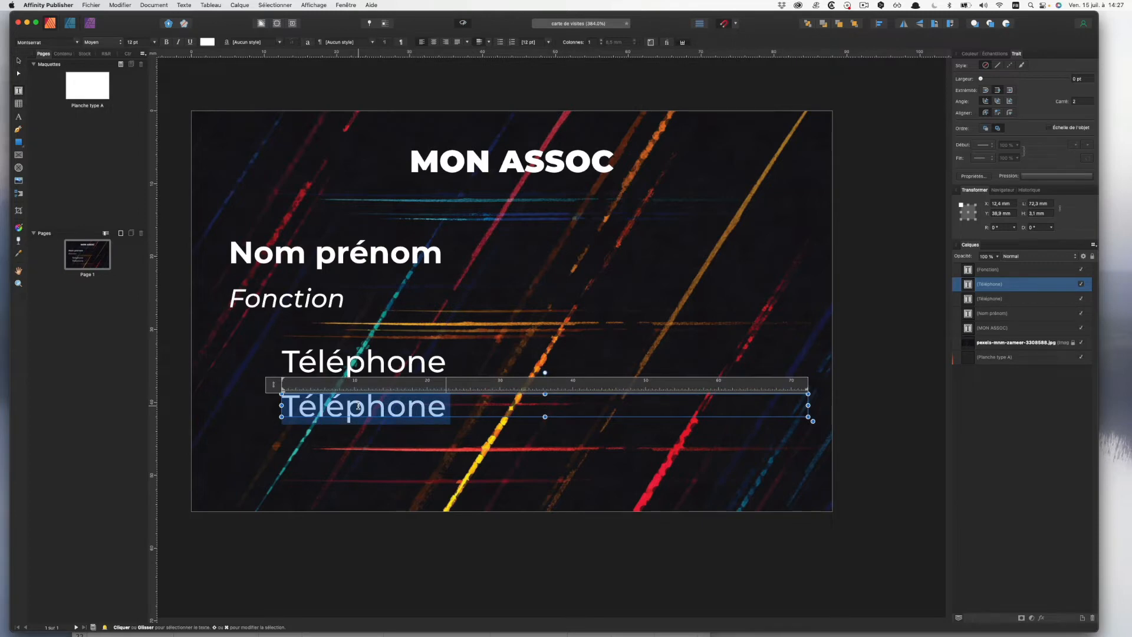
pyautogui.write('Email')
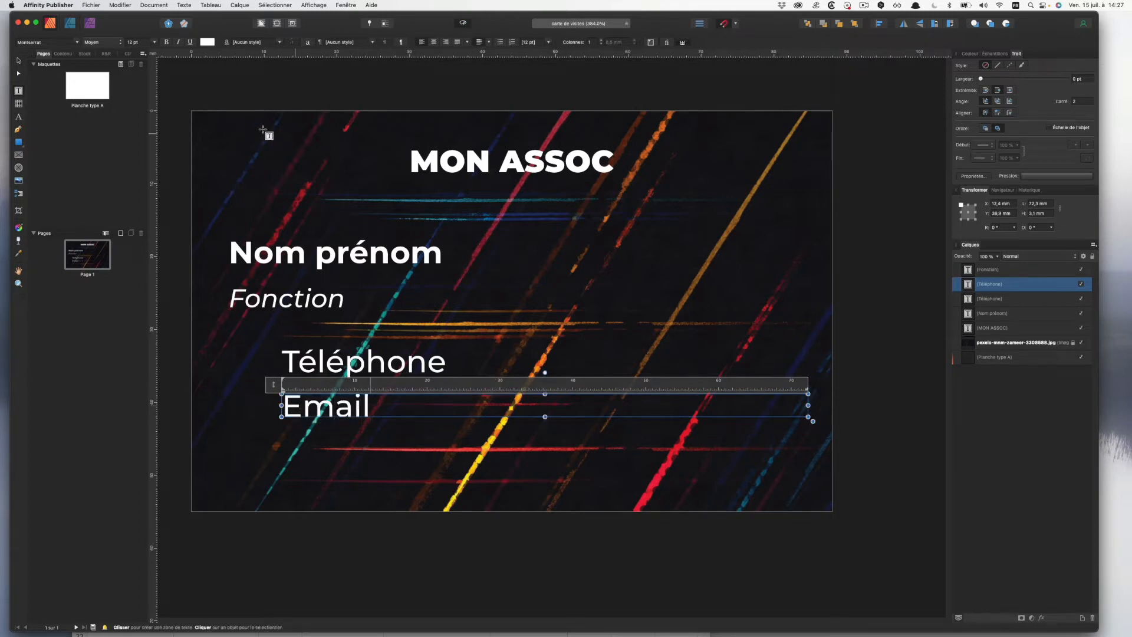
# Place picto mail.png and picto tel.png one above the other beside "Téléphone" and "Email", each about 5 mm in size
pyautogui.click(19, 61)
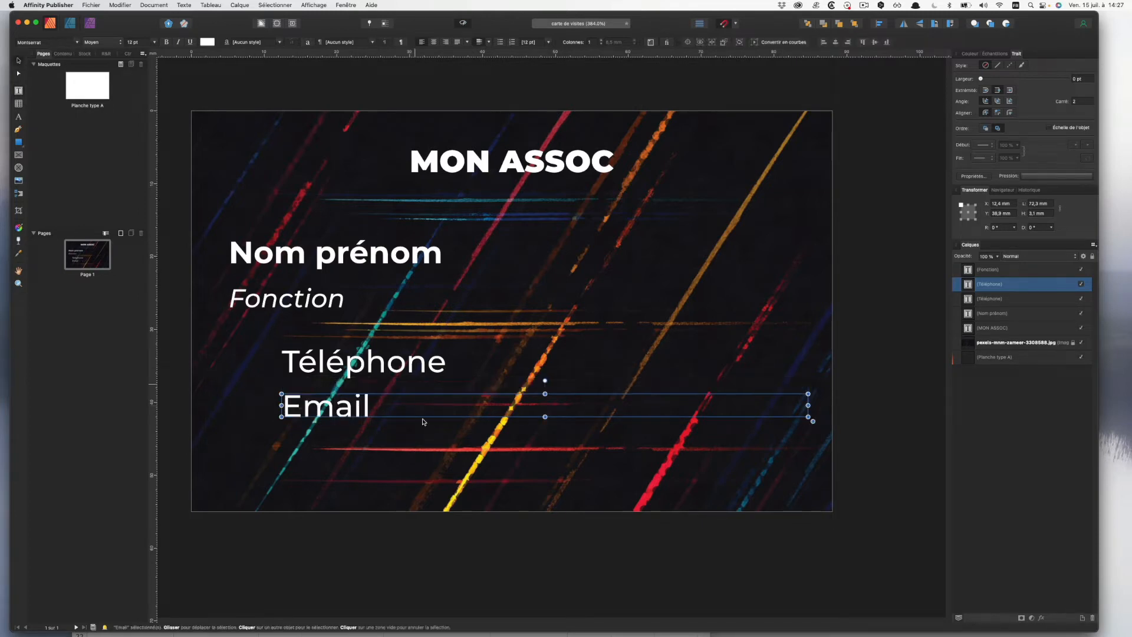
pyautogui.click(426, 439)
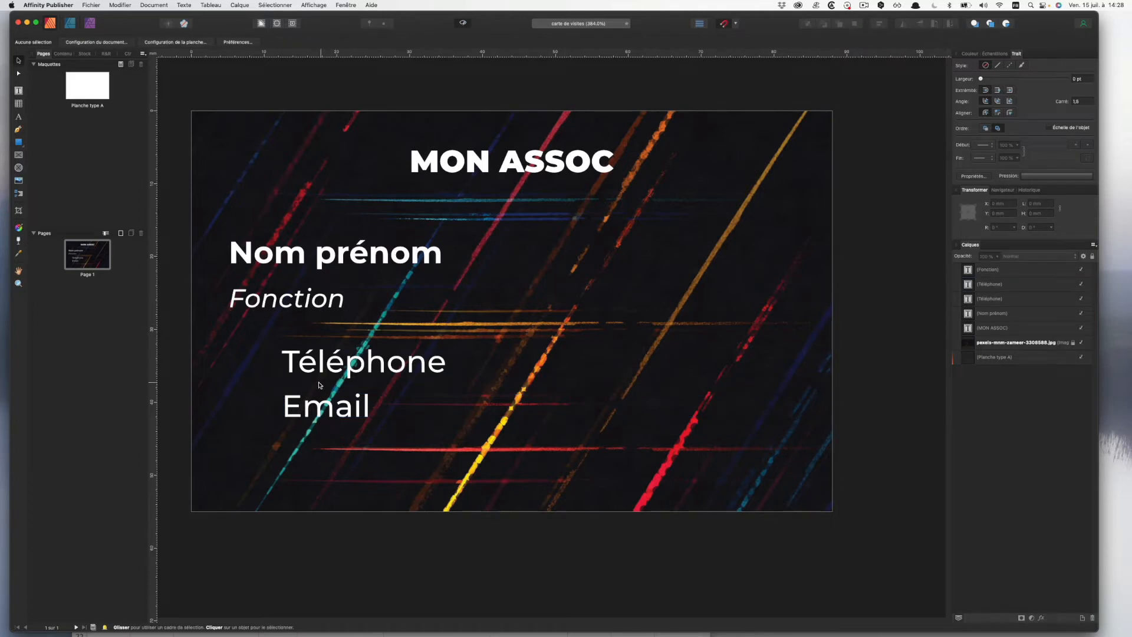
pyautogui.click(91, 5)
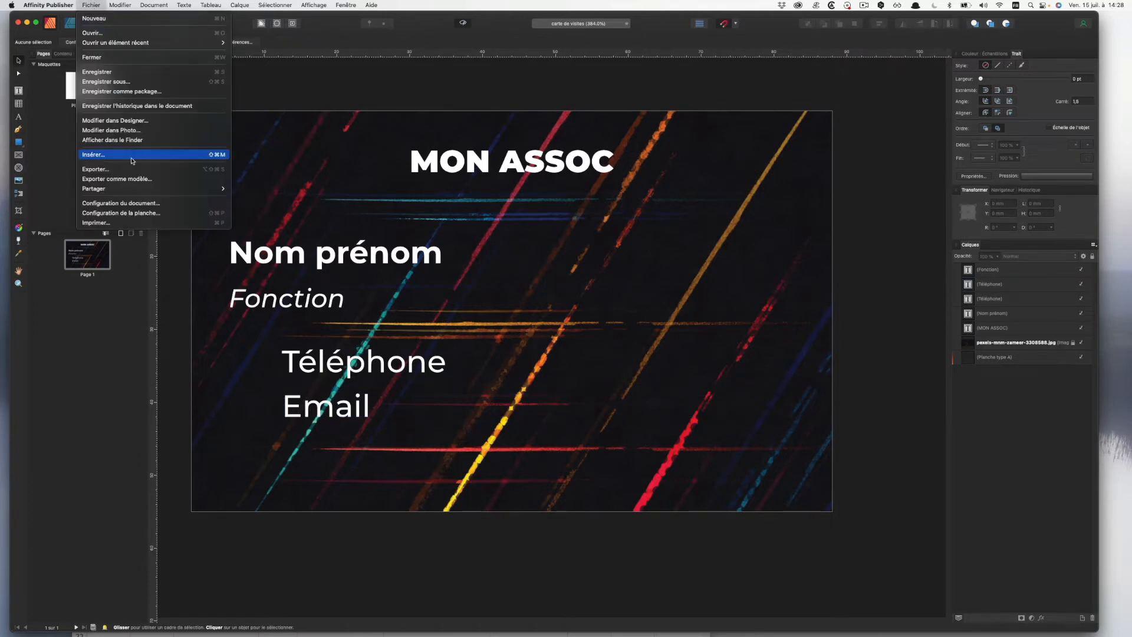
pyautogui.click(128, 157)
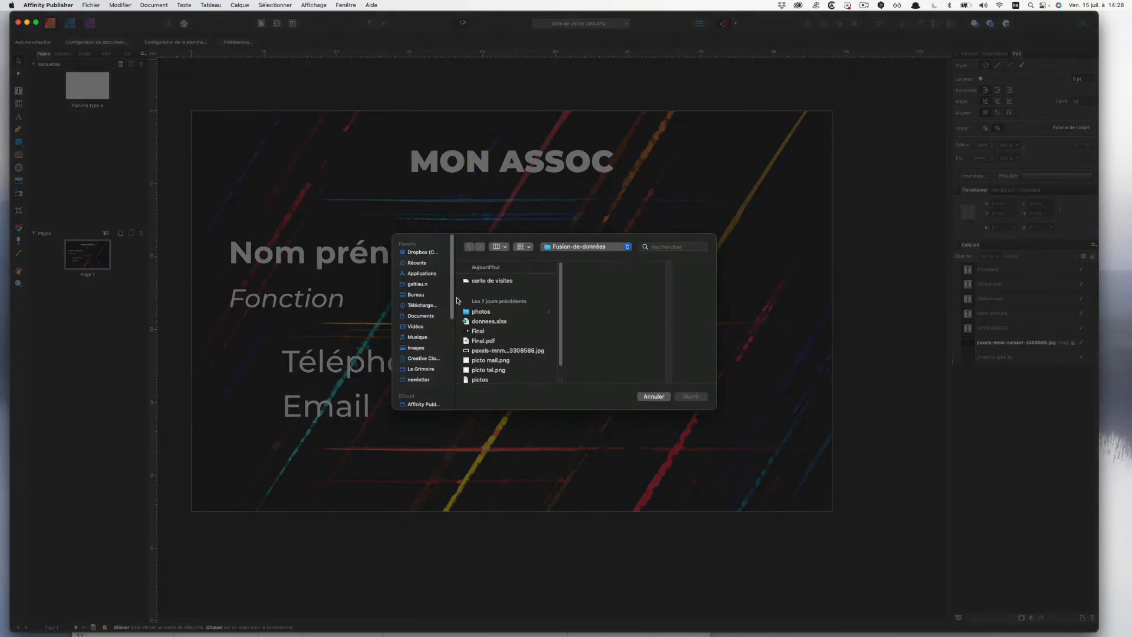
pyautogui.moveTo(517, 361); pyautogui.dragTo(506, 371)
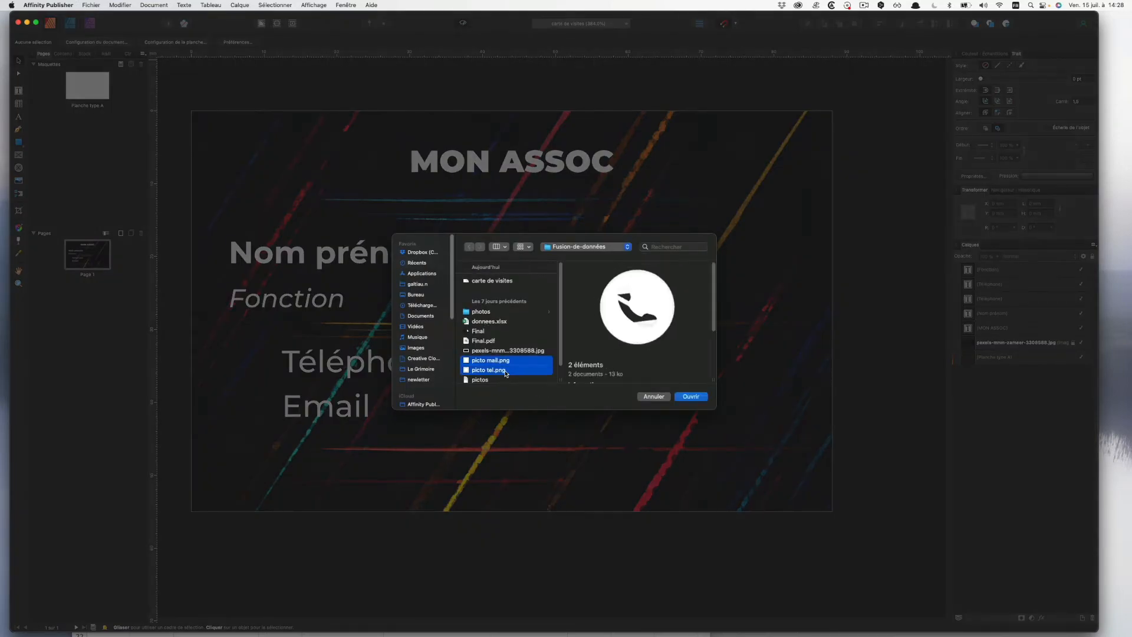
pyautogui.click(690, 396)
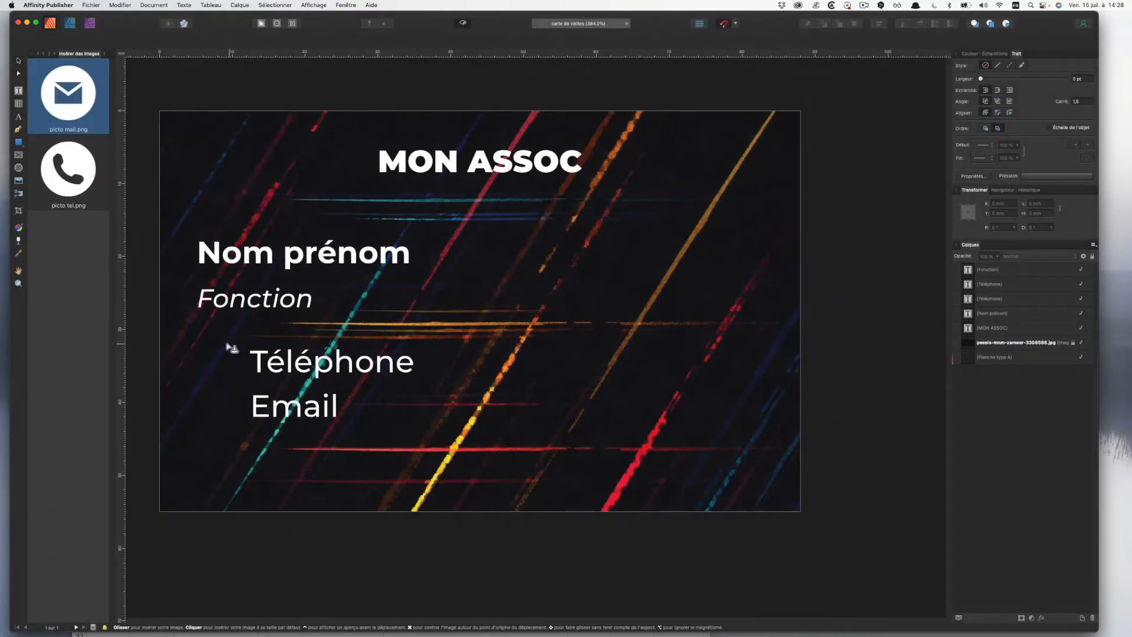
pyautogui.moveTo(210, 356); pyautogui.dragTo(234, 414)
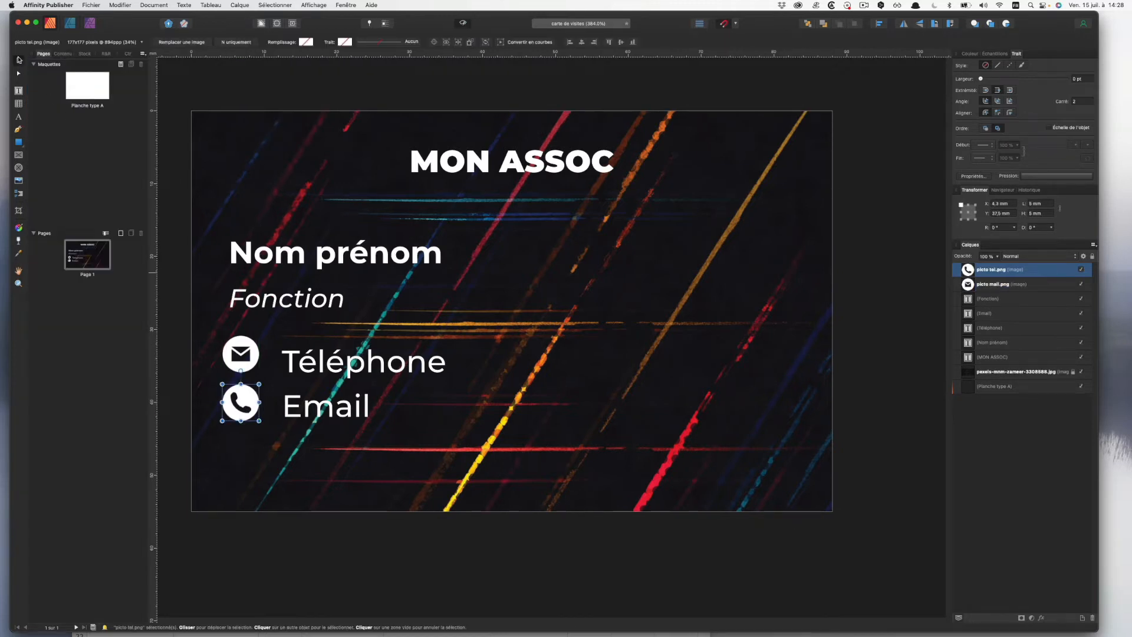
# Swap the two icons so the phone icon sits beside "Téléphone" and the envelope icon beside "Email"
pyautogui.click(284, 371)
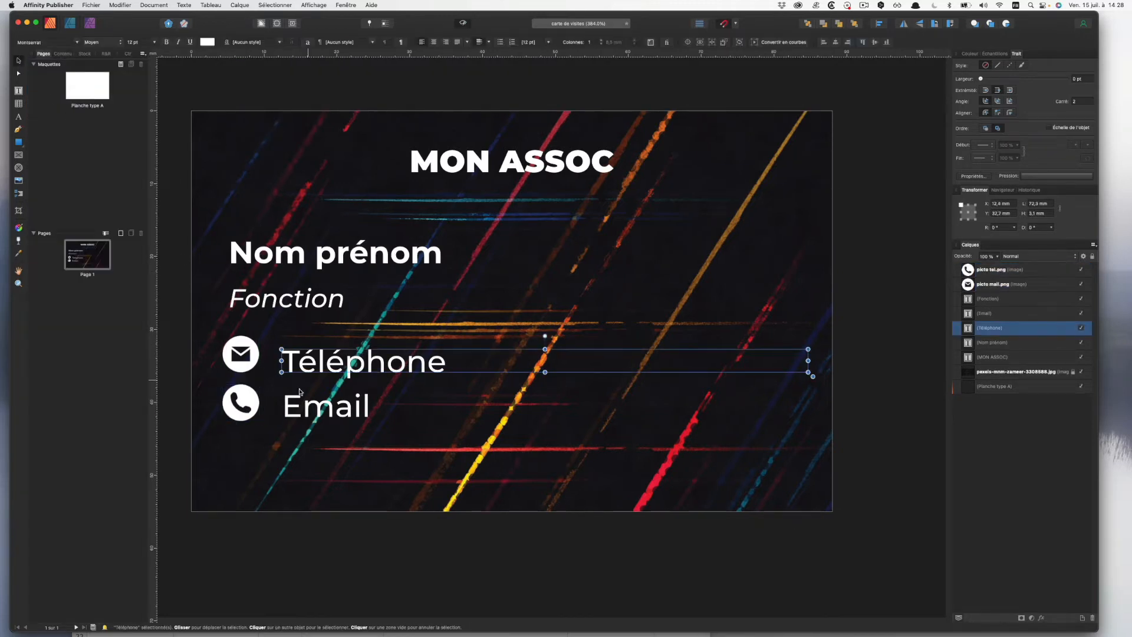
pyautogui.click(253, 407)
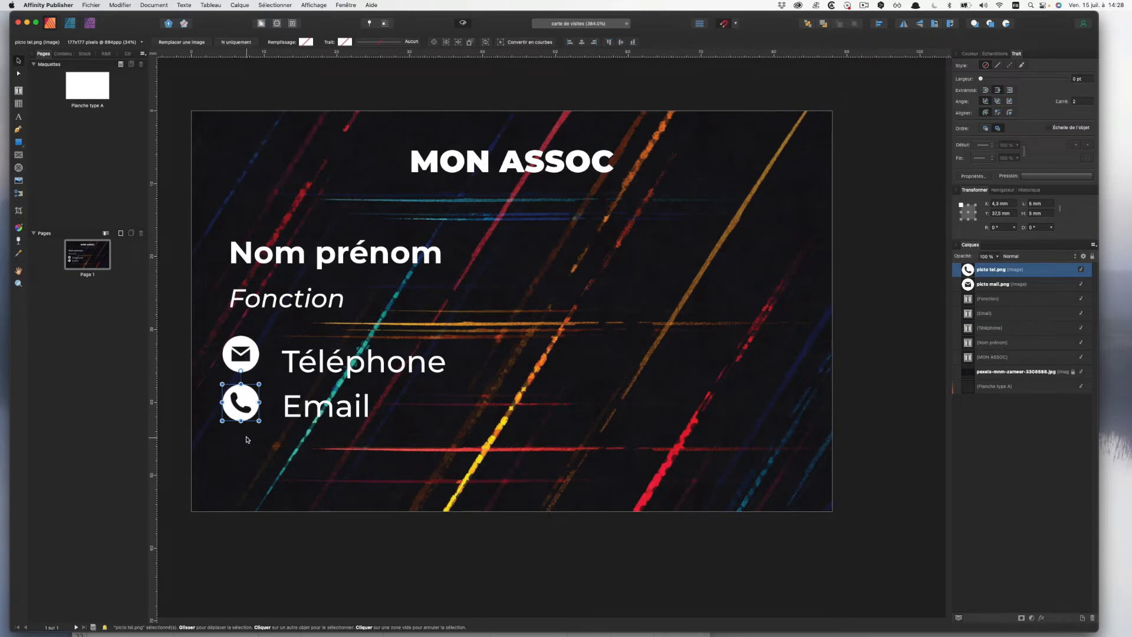
pyautogui.moveTo(241, 417); pyautogui.dragTo(246, 501)
pyautogui.moveTo(241, 355); pyautogui.dragTo(241, 407)
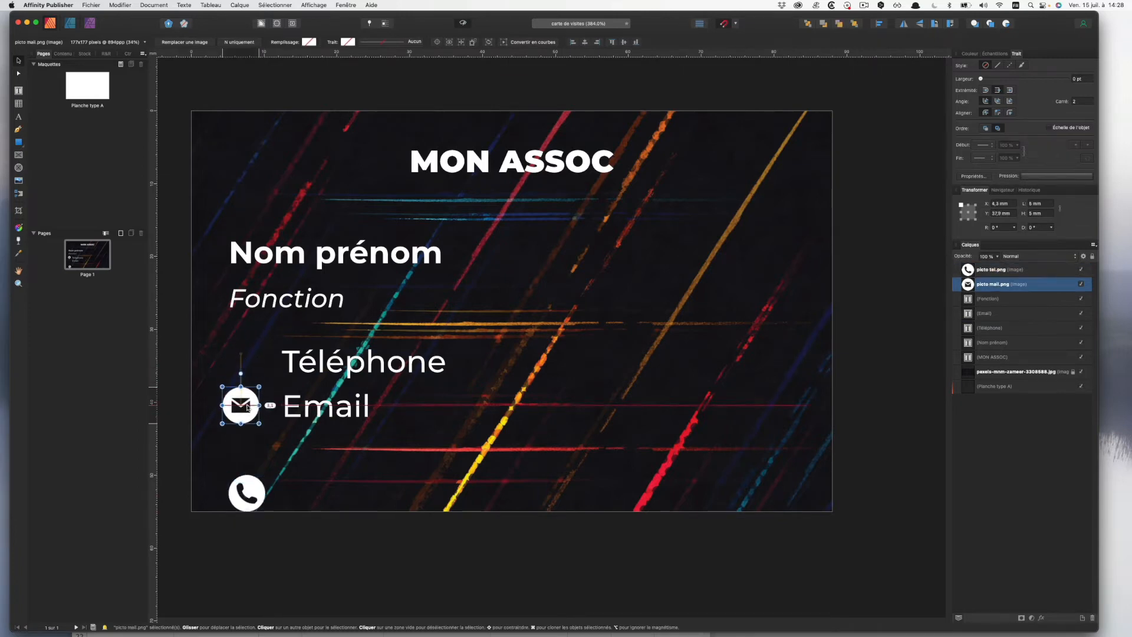
pyautogui.moveTo(247, 494); pyautogui.dragTo(240, 371)
# Move the phone icon close to "Téléphone" and scale both icons down together to about 3.6 mm each
pyautogui.scroll(10, 256, 366)
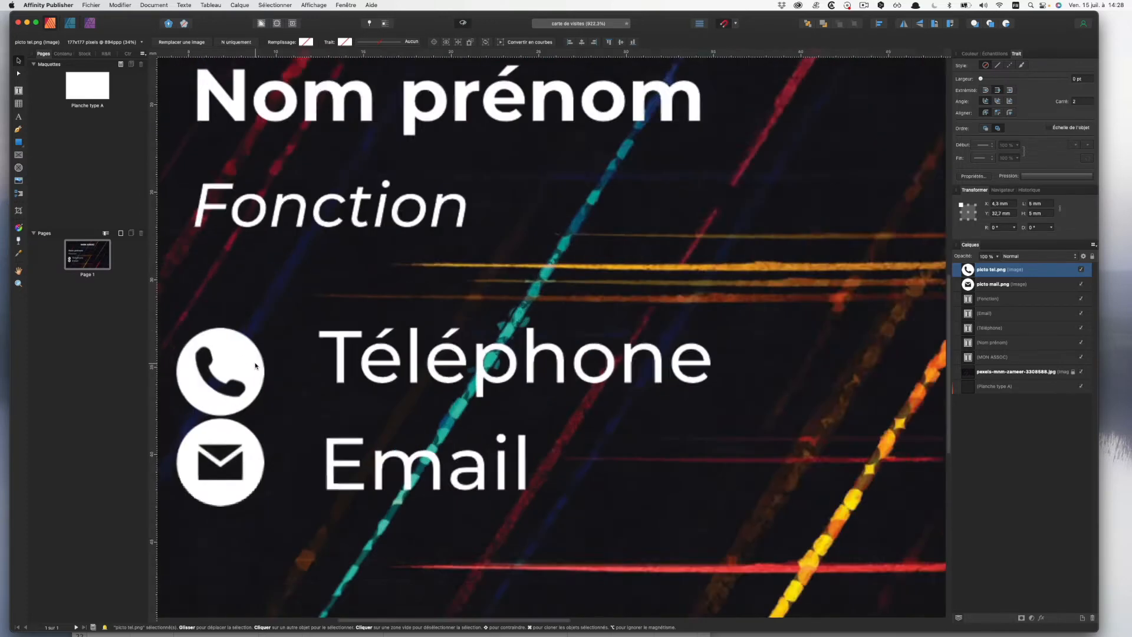
pyautogui.scroll(-5, 337, 420)
pyautogui.hscroll(-5, 337, 421)
pyautogui.moveTo(332, 335); pyautogui.dragTo(415, 347)
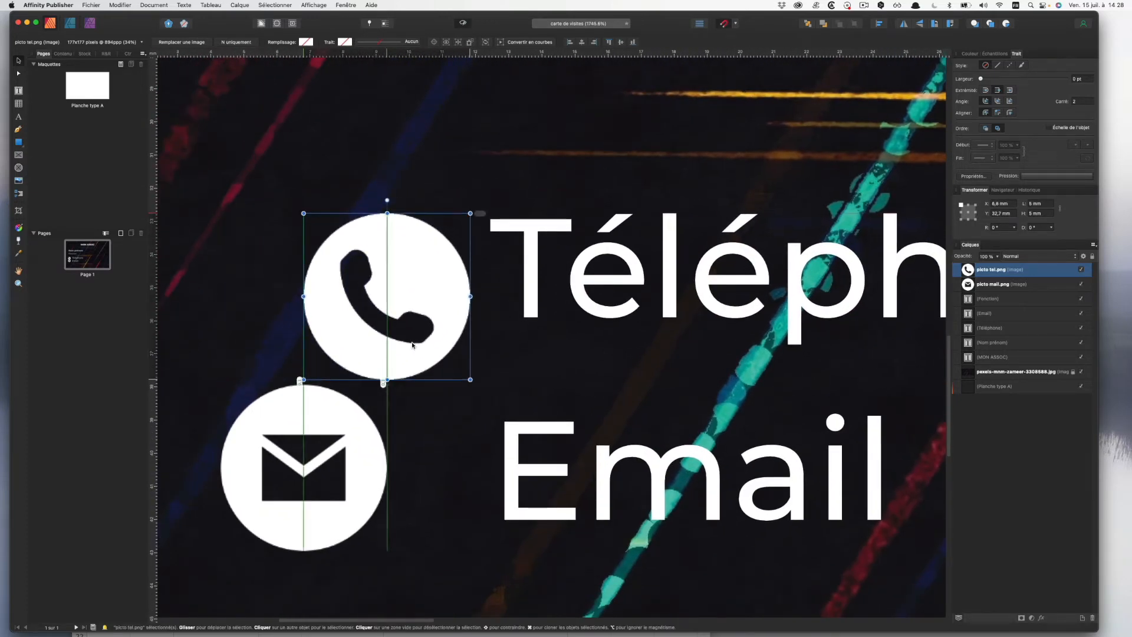
pyautogui.keyDown('shift'); pyautogui.click(299, 412); pyautogui.keyUp('shift')
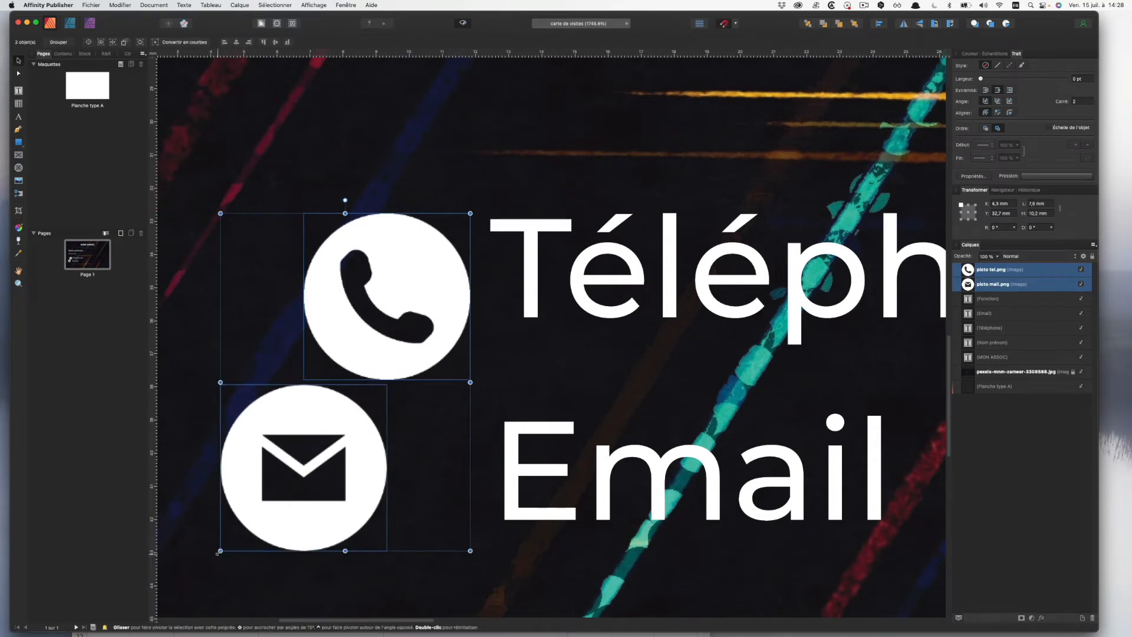
pyautogui.moveTo(219, 553); pyautogui.dragTo(315, 470)
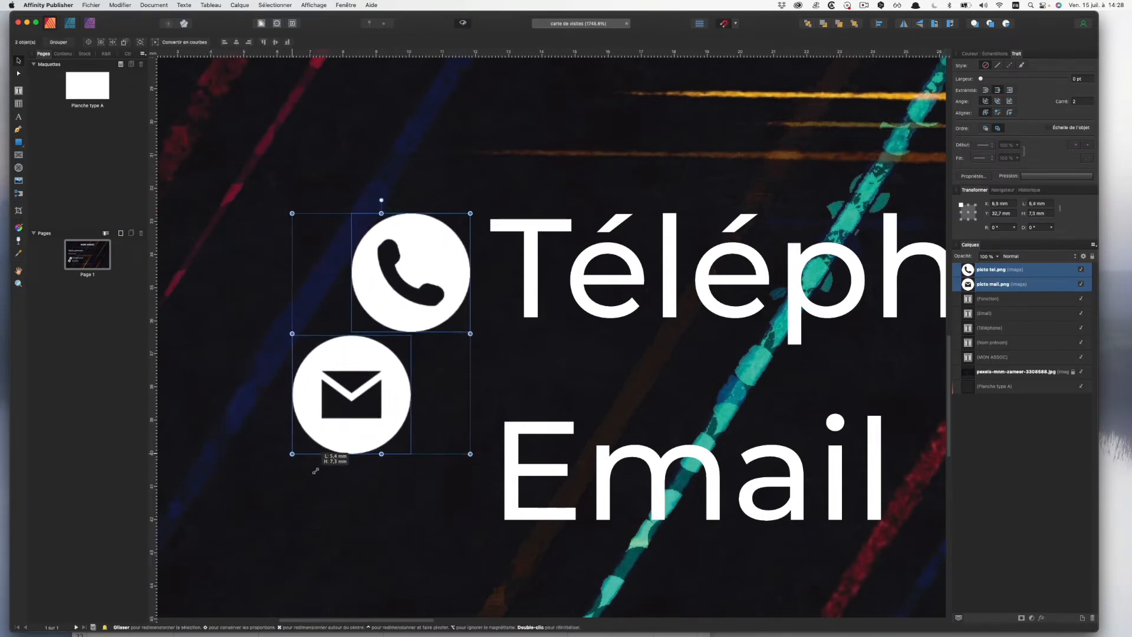
pyautogui.click(604, 371)
# Align the envelope icon with "Email" directly under the phone icon, and raise the phone icon slightly to about Y 32.5 mm
pyautogui.moveTo(377, 433); pyautogui.dragTo(437, 501)
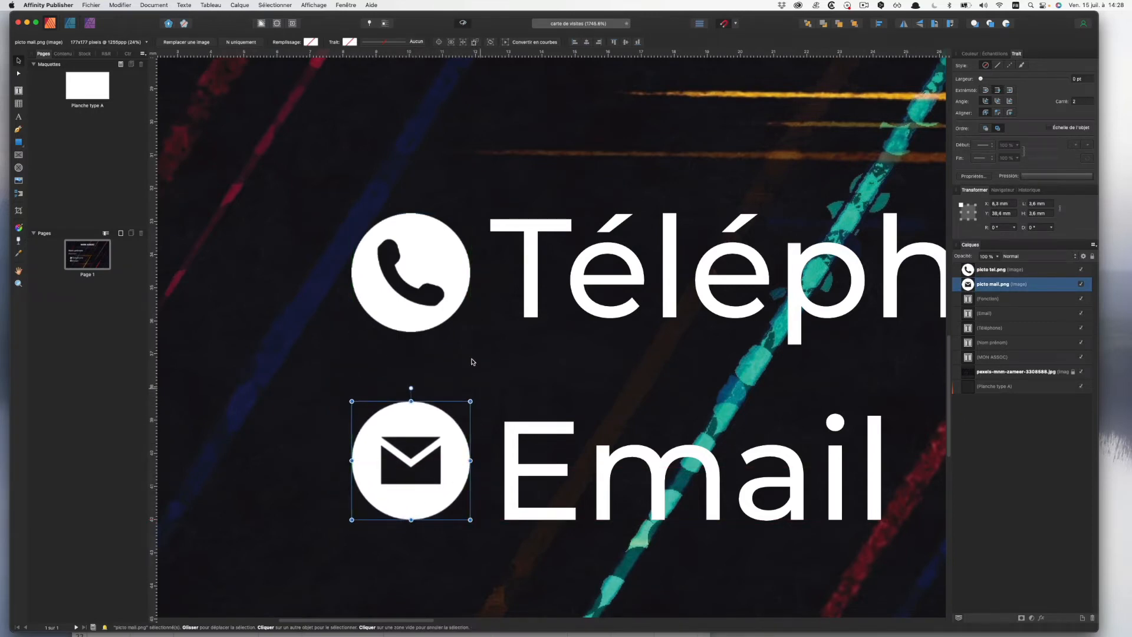
pyautogui.click(422, 309)
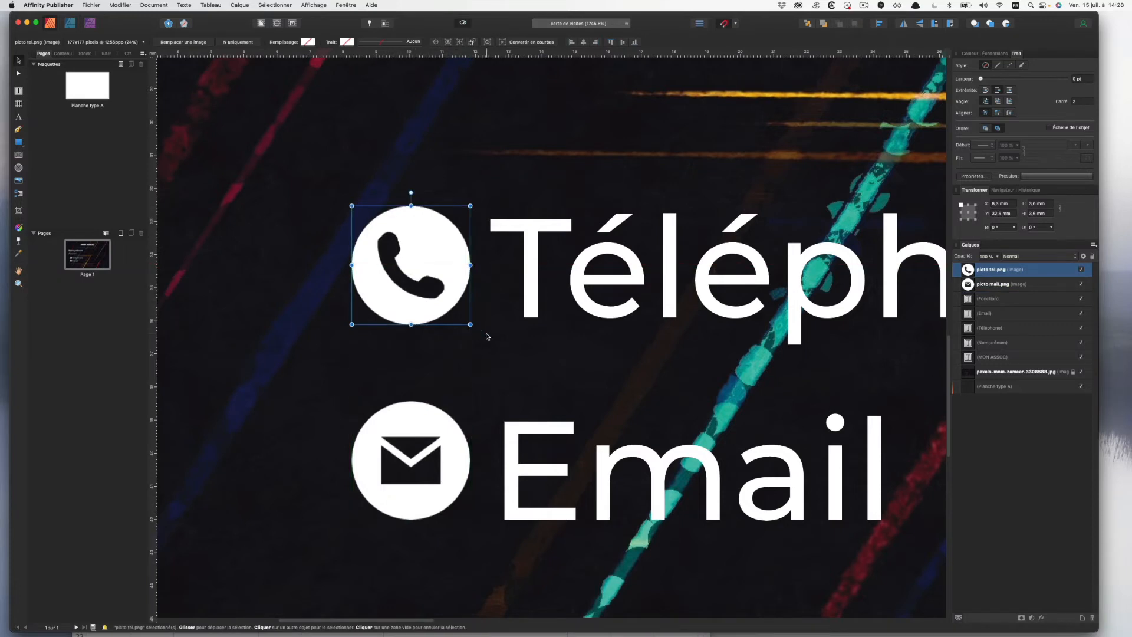
pyautogui.scroll(-3, 489, 336)
pyautogui.scroll(-5, 497, 340)
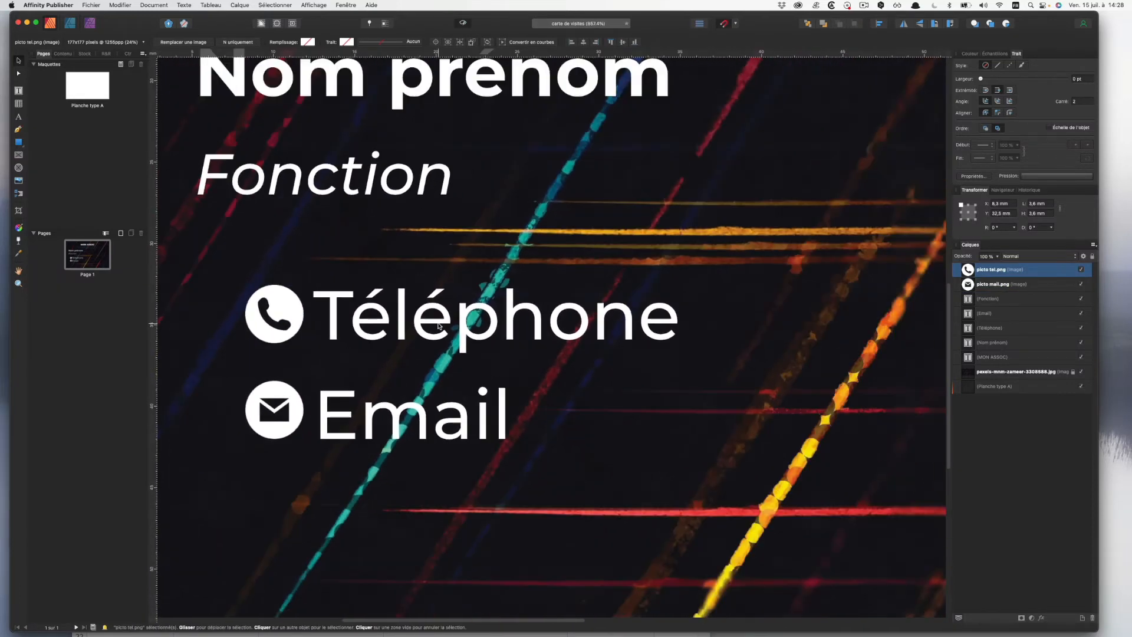
pyautogui.scroll(-1, 438, 326)
pyautogui.moveTo(556, 226); pyautogui.dragTo(470, 279)
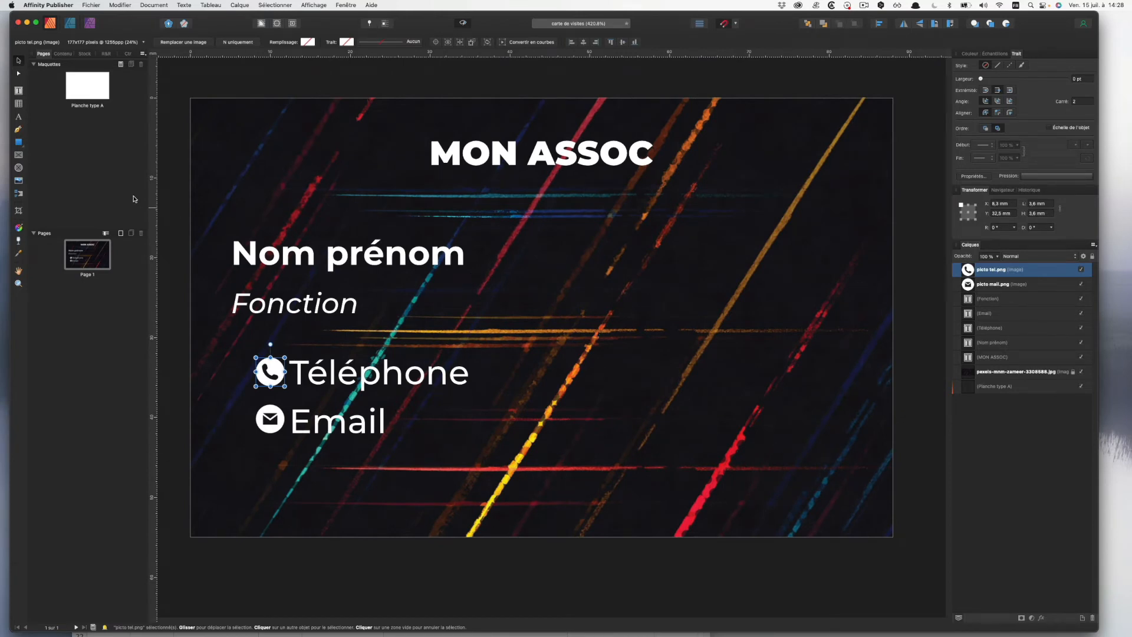
# Draw a circular picture frame about 26.9 mm across in the card's empty area and fill it with white
pyautogui.click(19, 168)
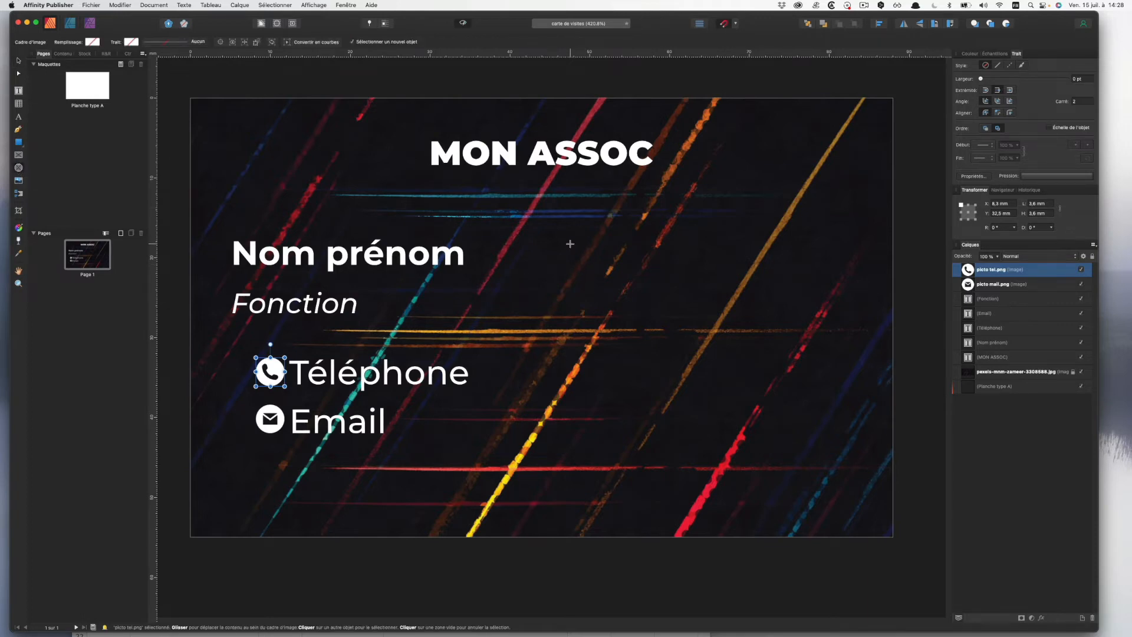
pyautogui.moveTo(570, 244); pyautogui.dragTo(785, 458)
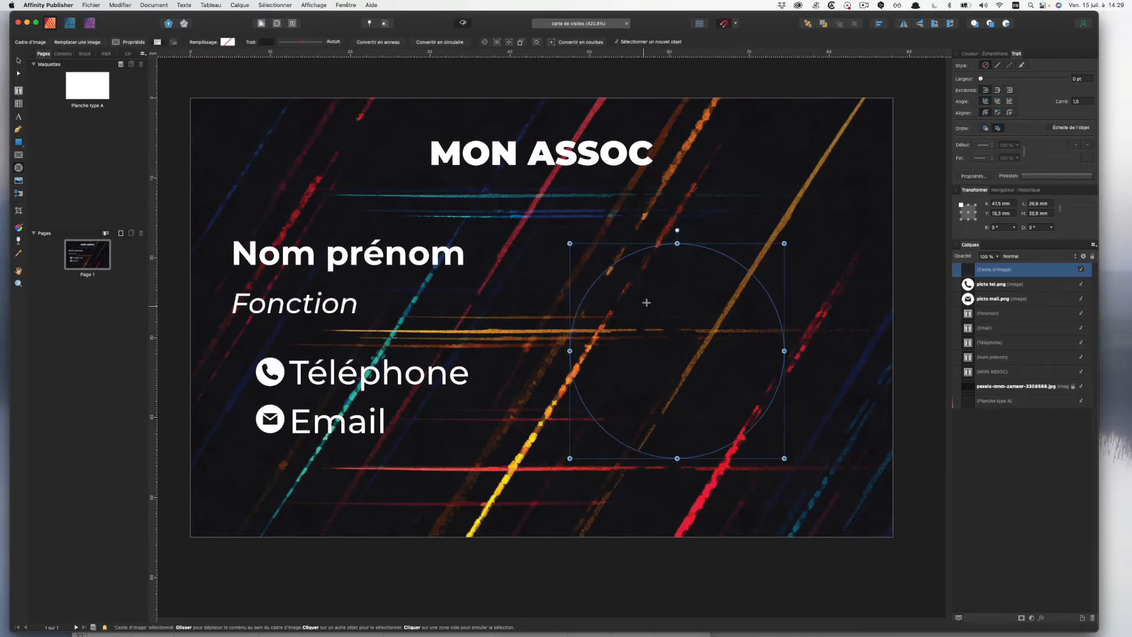
pyautogui.click(228, 42)
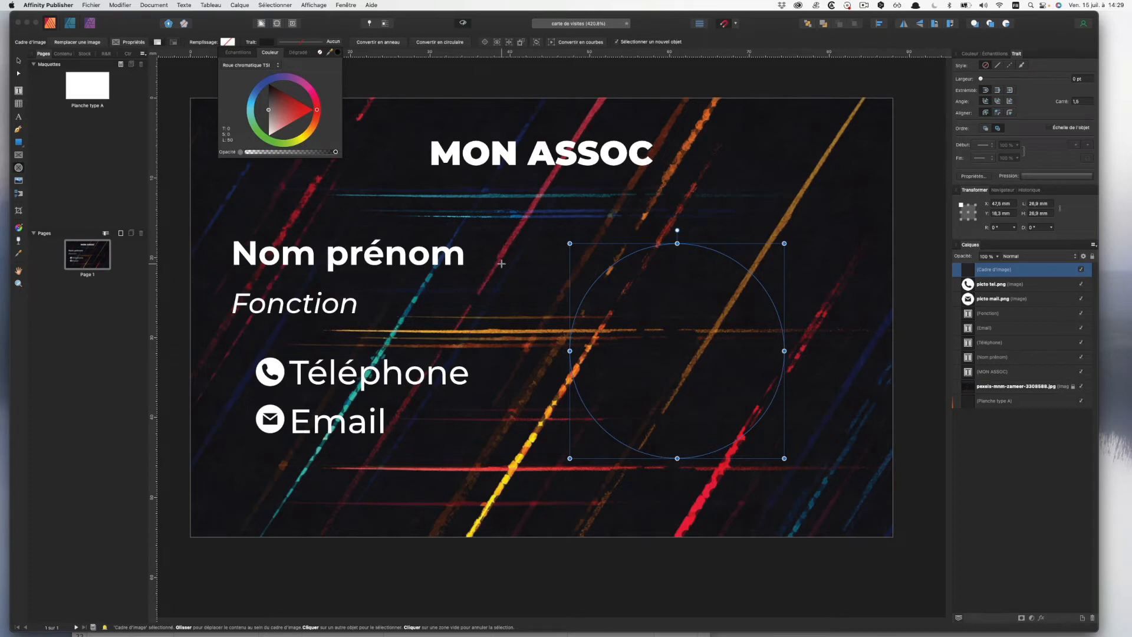
pyautogui.moveTo(269, 112); pyautogui.dragTo(268, 135)
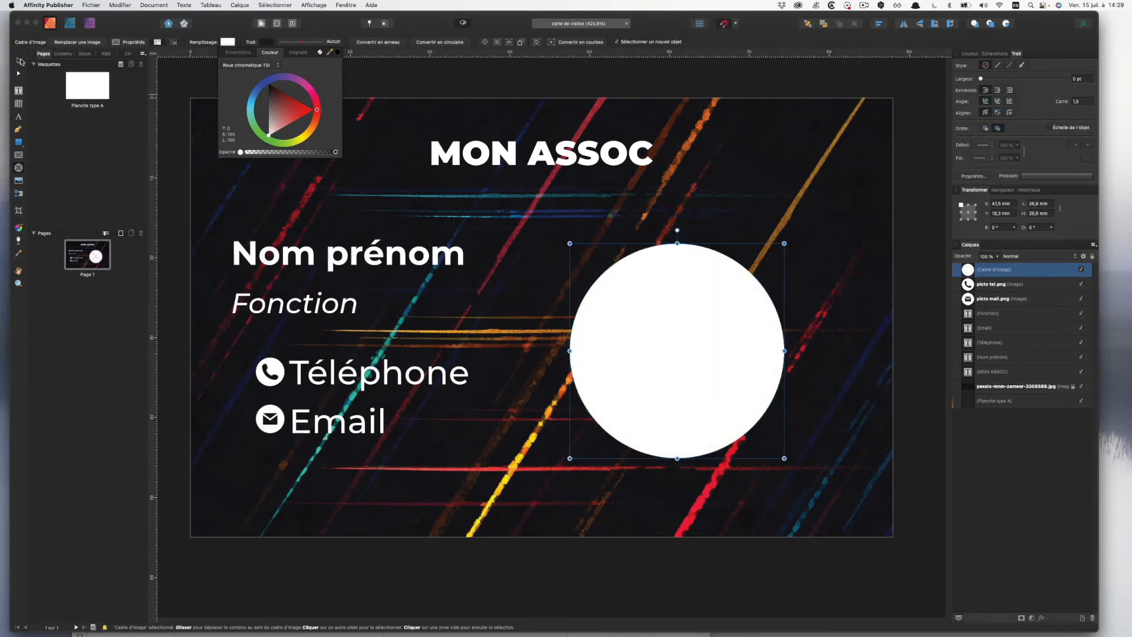
# Move the white circular picture frame near the card's right edge, at about X 58 mm, Y 13 mm
pyautogui.click(19, 60)
pyautogui.moveTo(652, 371); pyautogui.dragTo(738, 326)
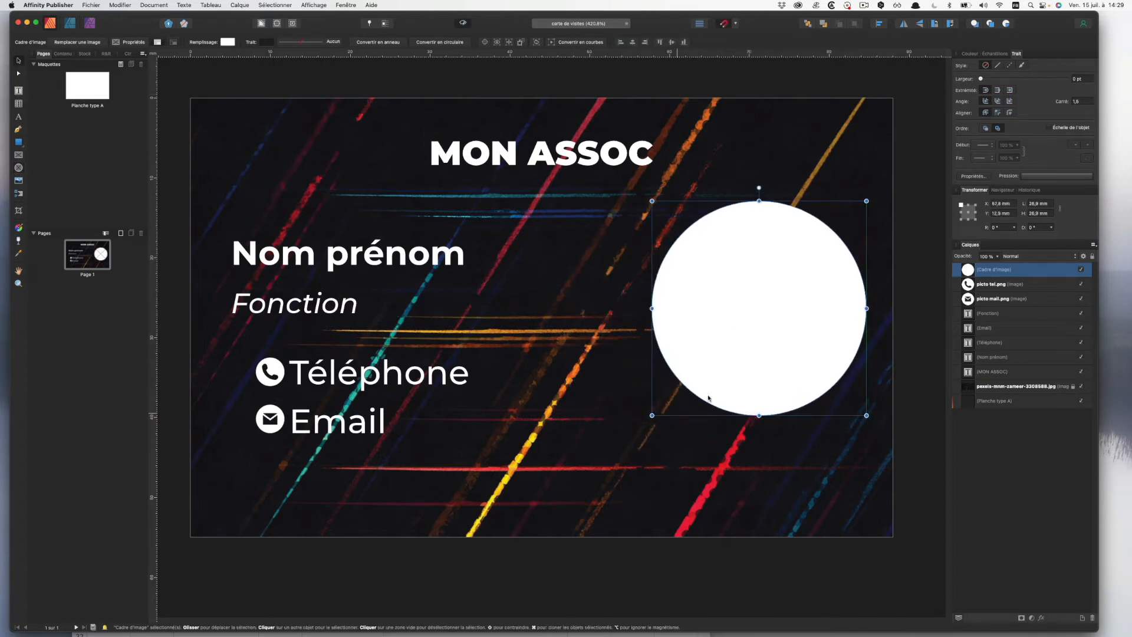
pyautogui.click(514, 542)
# Move both icons together with the "Téléphone" and "Email" frames down to about Y 37 mm
pyautogui.moveTo(189, 312); pyautogui.dragTo(190, 312)
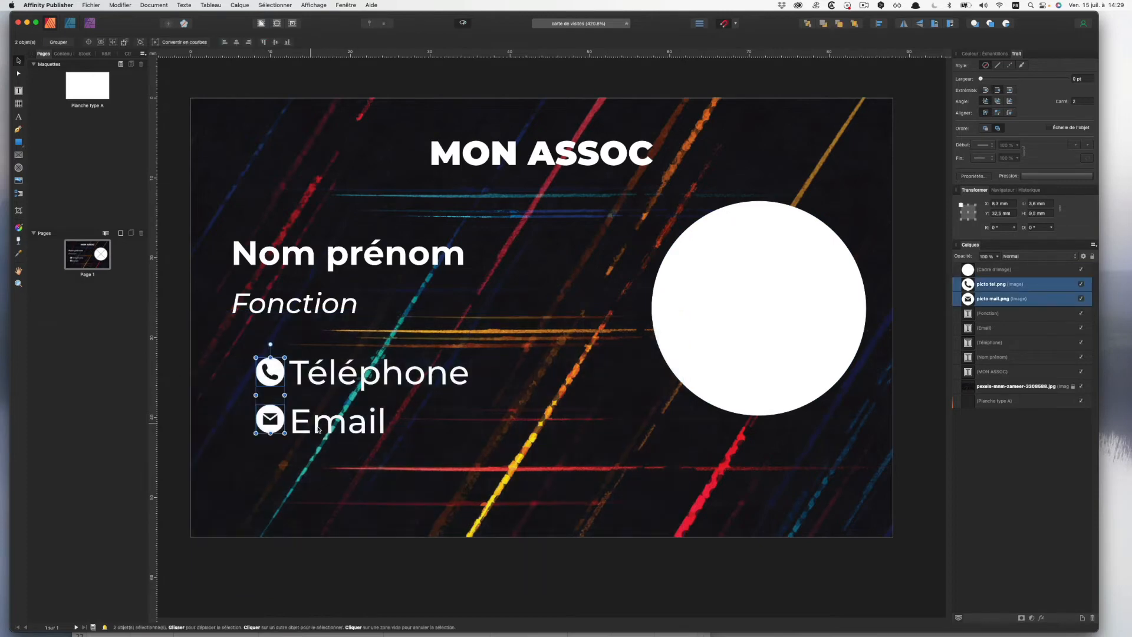
pyautogui.keyDown('shift'); pyautogui.click(340, 382); pyautogui.keyUp('shift')
pyautogui.keyDown('shift'); pyautogui.click(339, 427); pyautogui.keyUp('shift')
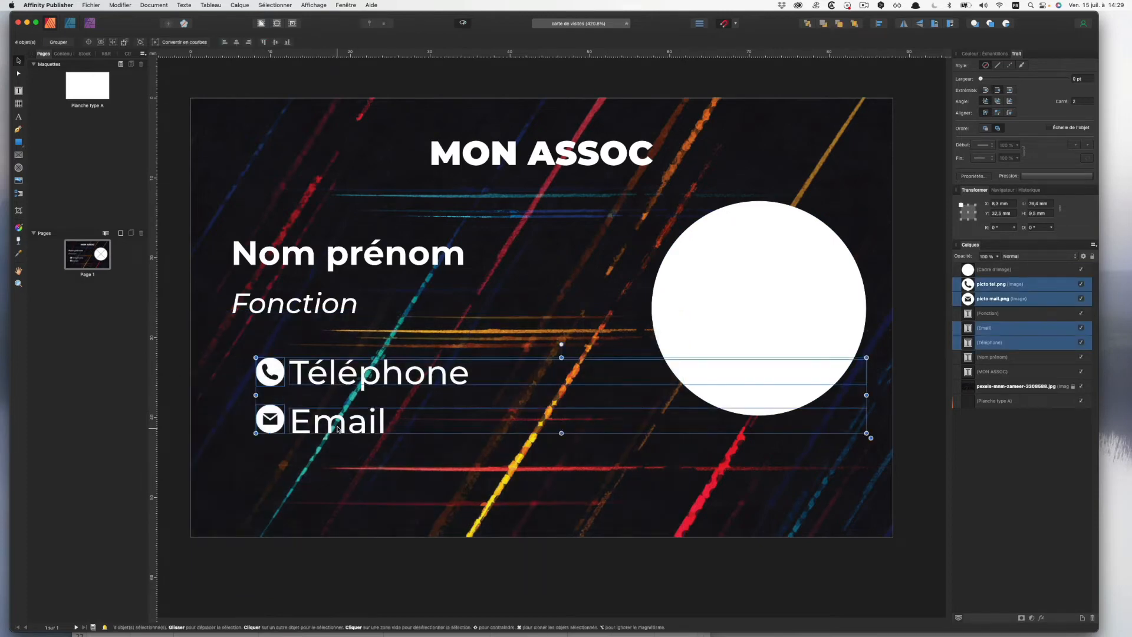
pyautogui.moveTo(340, 427); pyautogui.dragTo(340, 458)
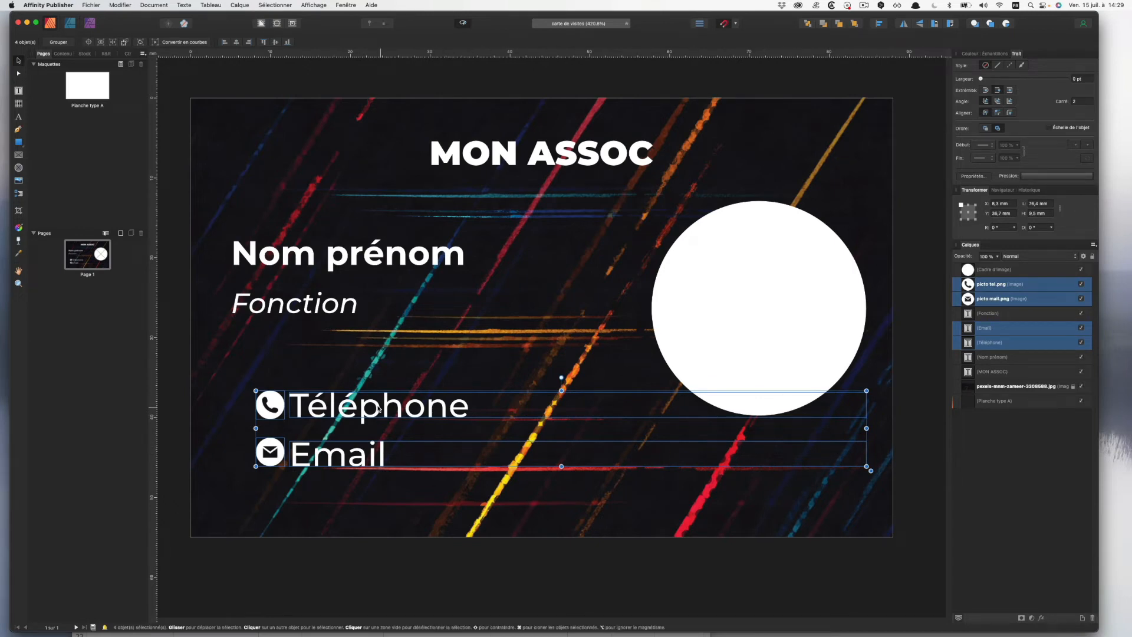
pyautogui.moveTo(378, 407); pyautogui.dragTo(378, 411)
pyautogui.click(603, 537)
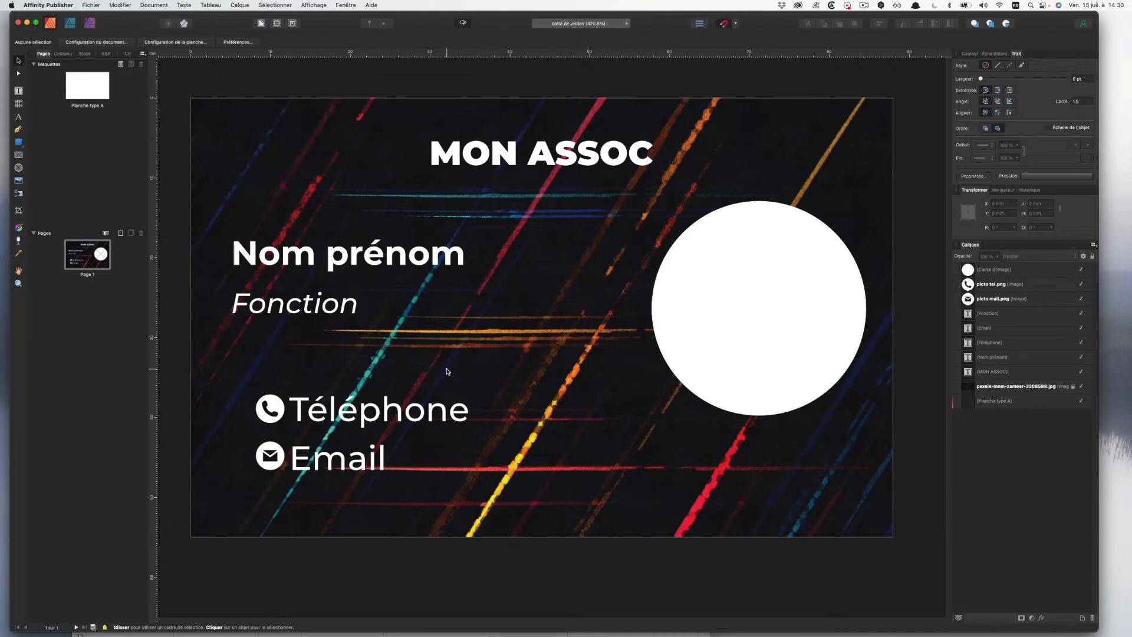
# Add donnees.xlsx as a source in the data merge manager and move its window clear of the name and function text
pyautogui.click(155, 4)
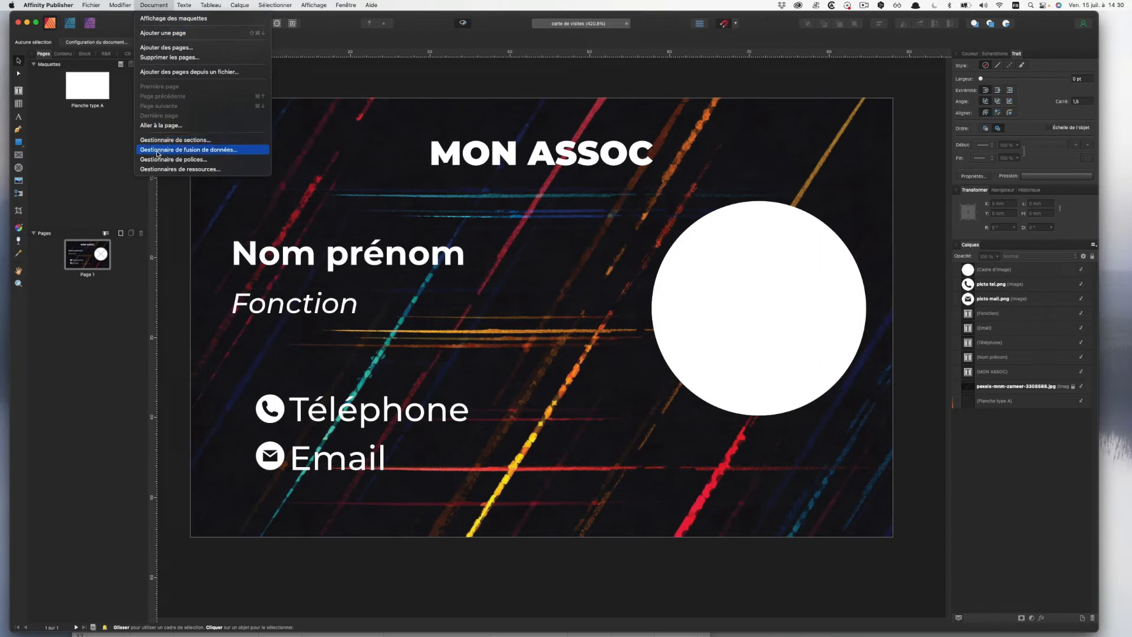
pyautogui.click(213, 151)
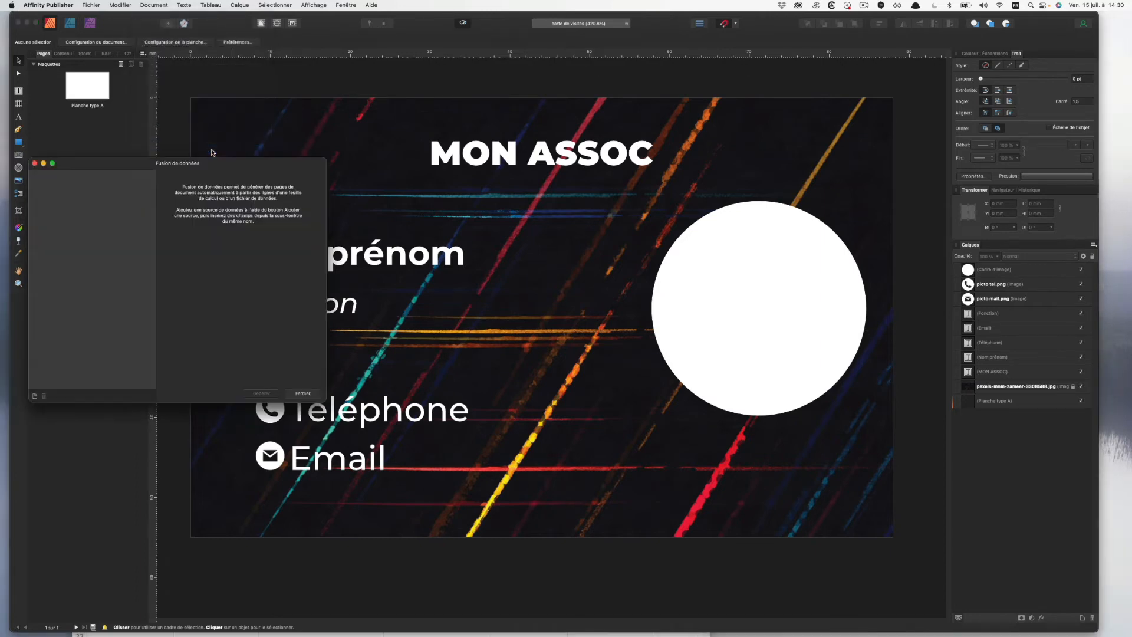
pyautogui.click(36, 396)
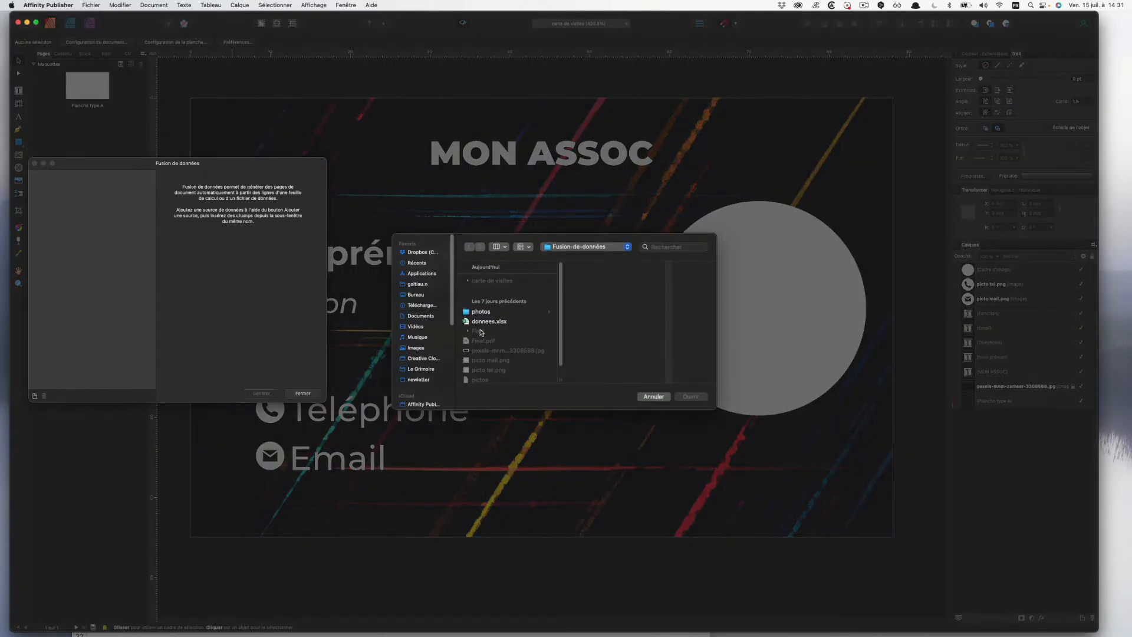
pyautogui.click(498, 322)
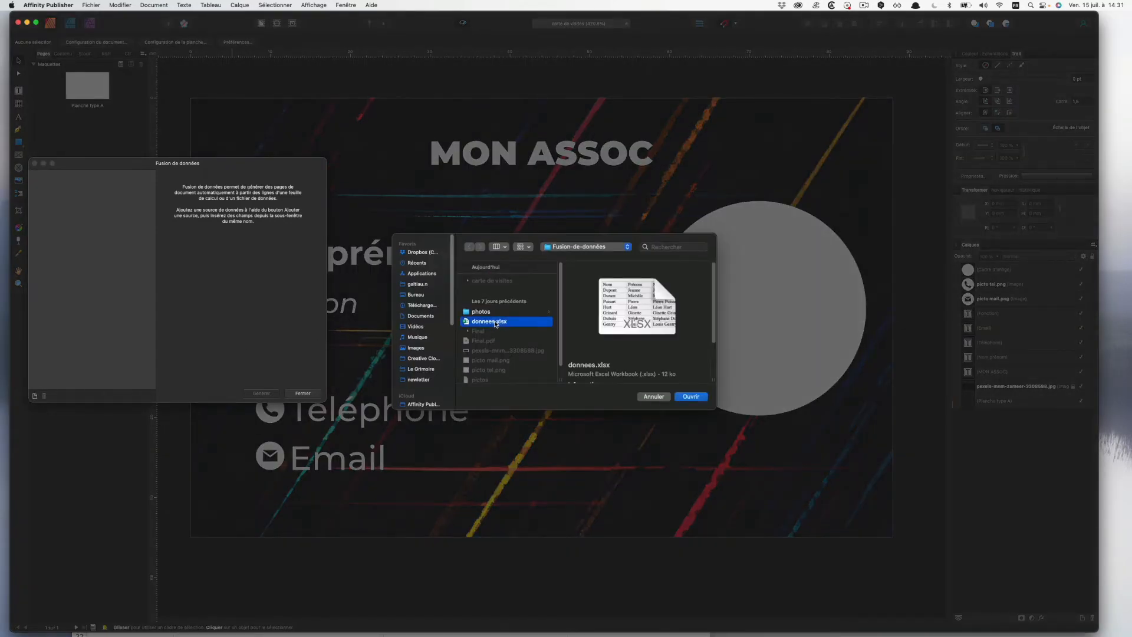
pyautogui.click(702, 399)
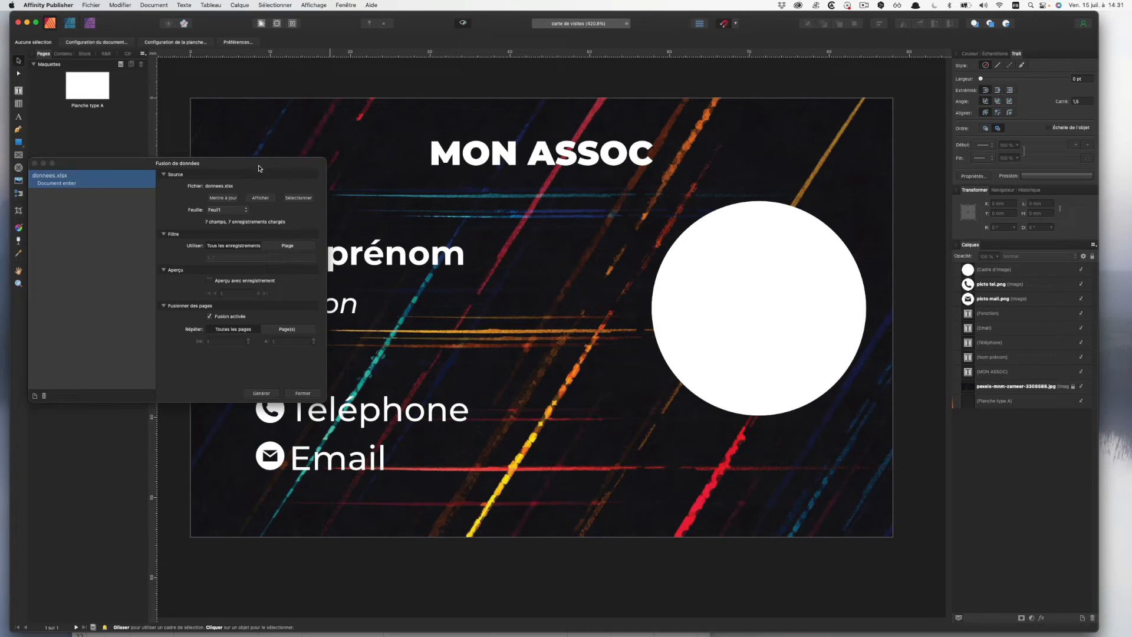
pyautogui.moveTo(109, 164); pyautogui.dragTo(80, 401)
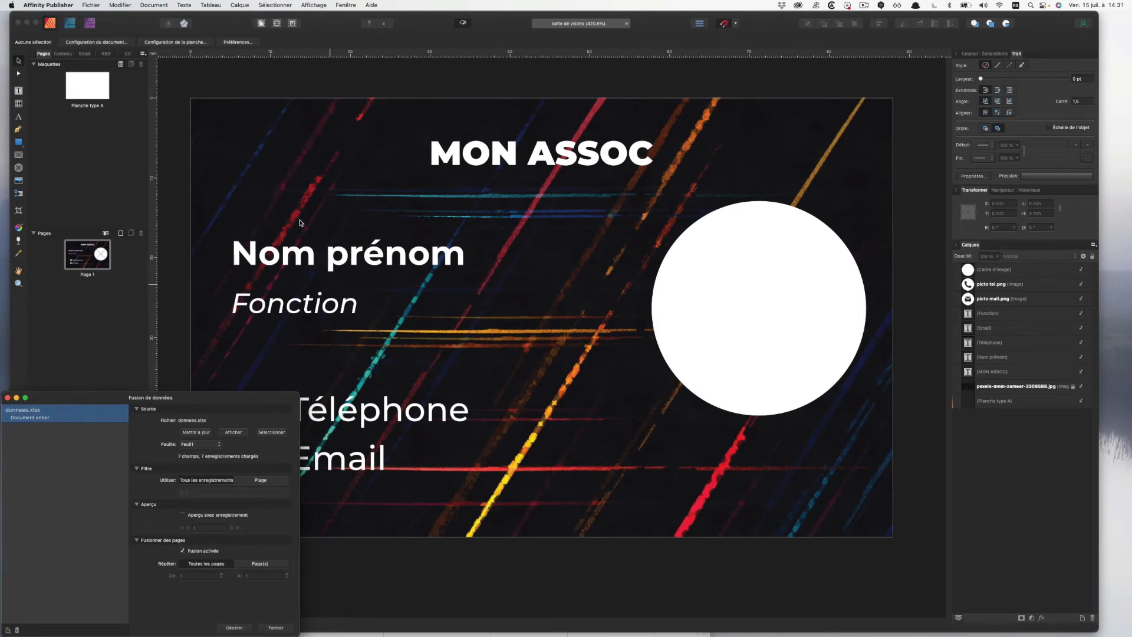
# Show the document fields list and place its window over the edge of the card
pyautogui.click(184, 5)
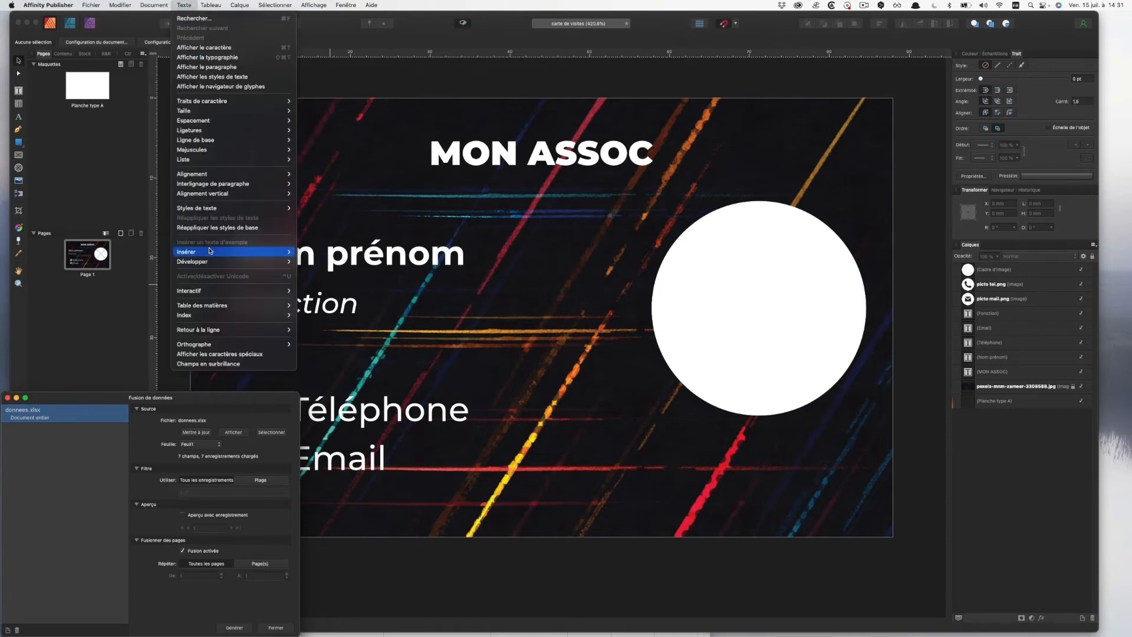
pyautogui.moveTo(210, 251)
pyautogui.moveTo(327, 256)
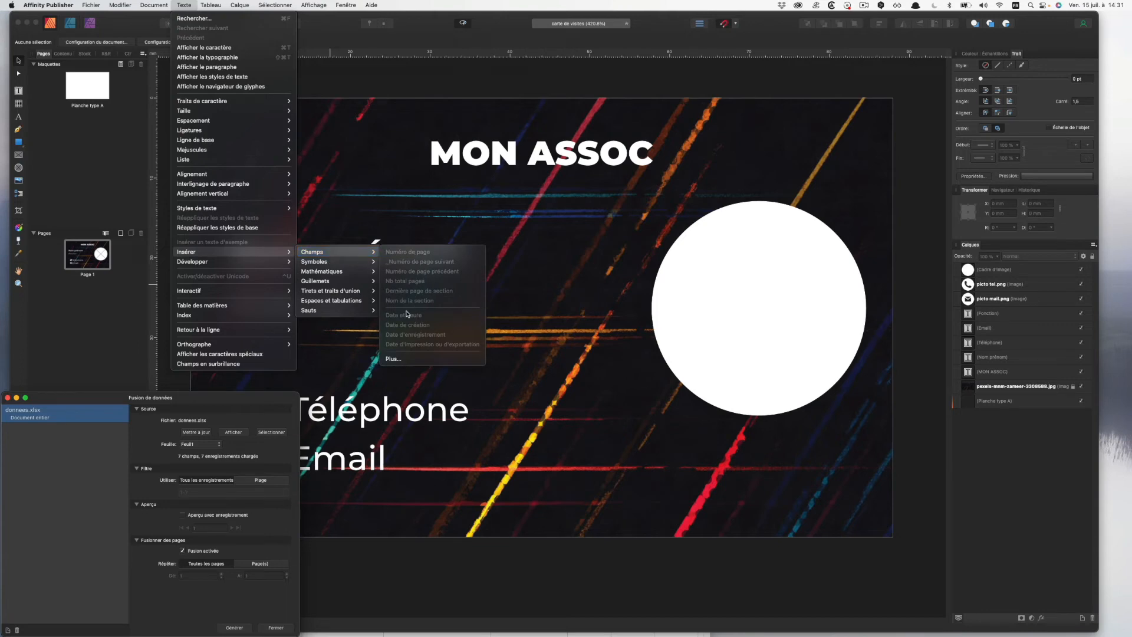
pyautogui.click(406, 359)
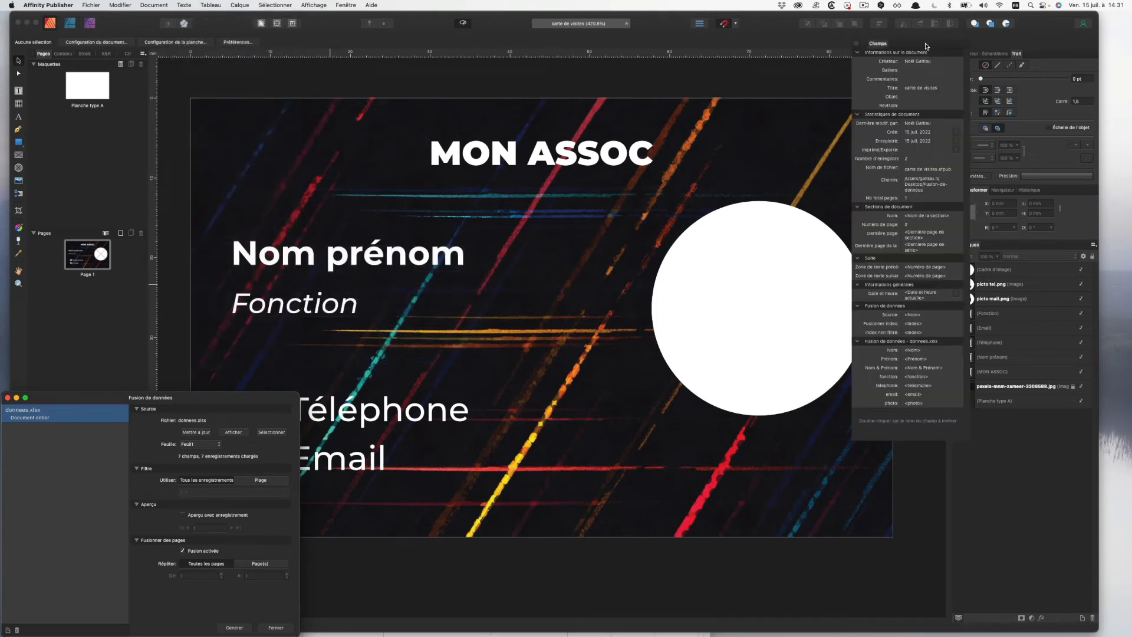
pyautogui.moveTo(928, 44); pyautogui.dragTo(906, 91)
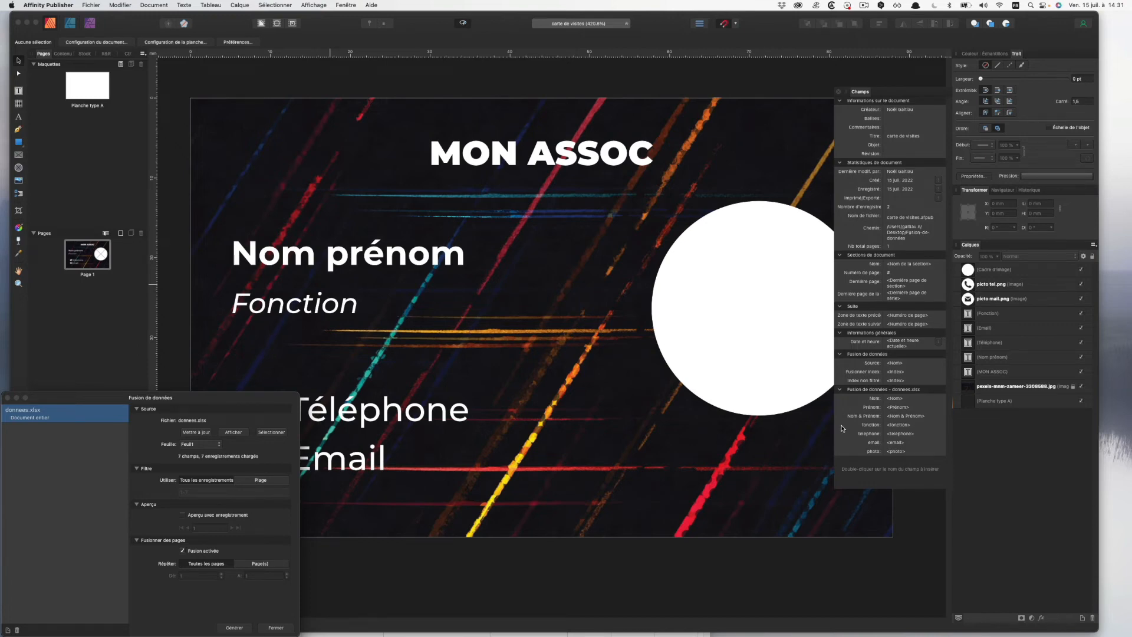
# Replace the "Nom prénom" text with the Nom & Prénom merge field and the "Fonction" text with the fonction field
pyautogui.click(442, 264)
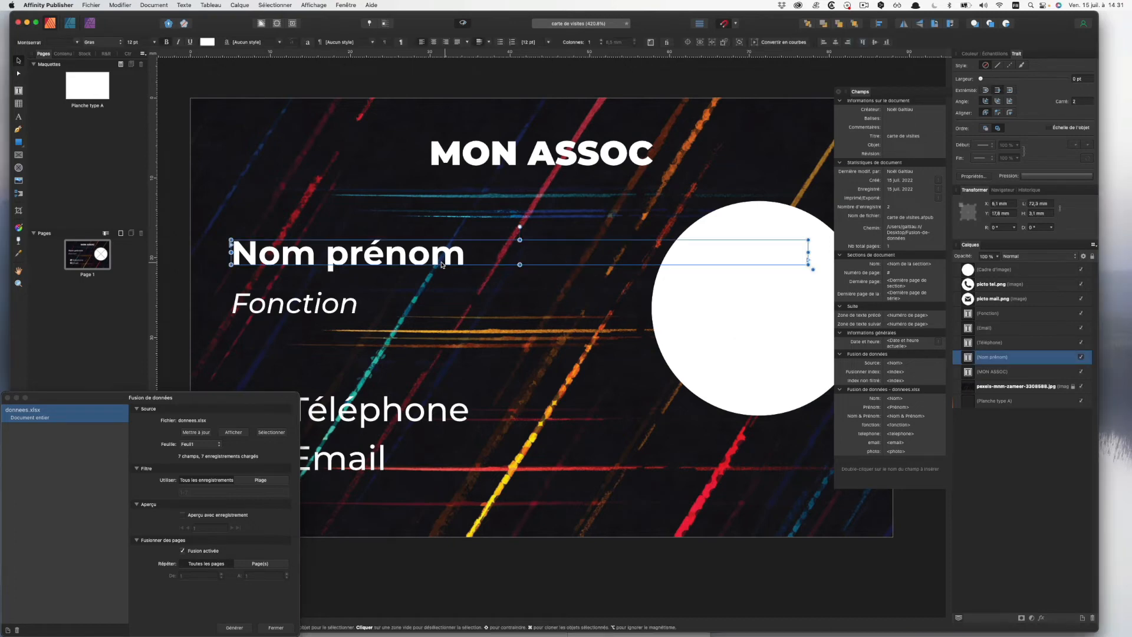
pyautogui.tripleClick(405, 258)
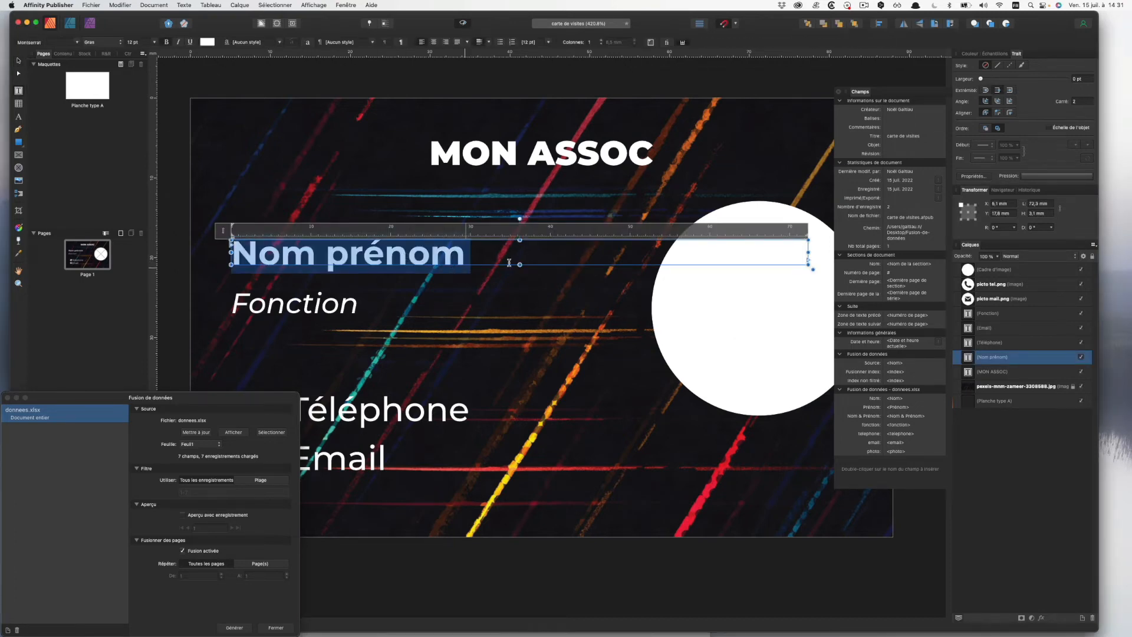
pyautogui.doubleClick(859, 419)
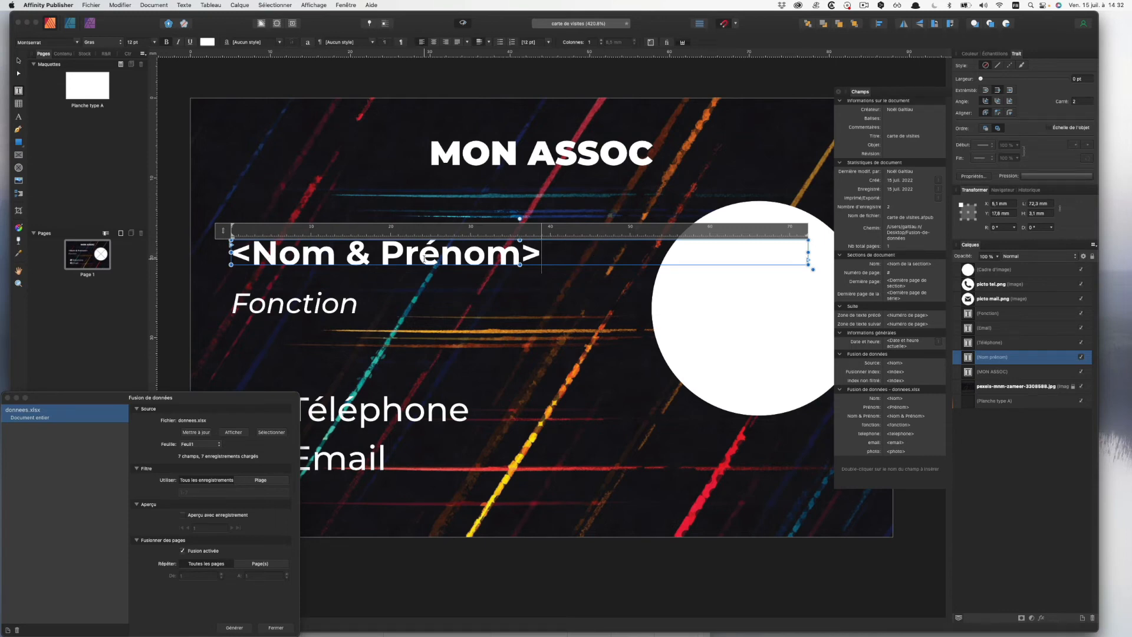
pyautogui.doubleClick(295, 306)
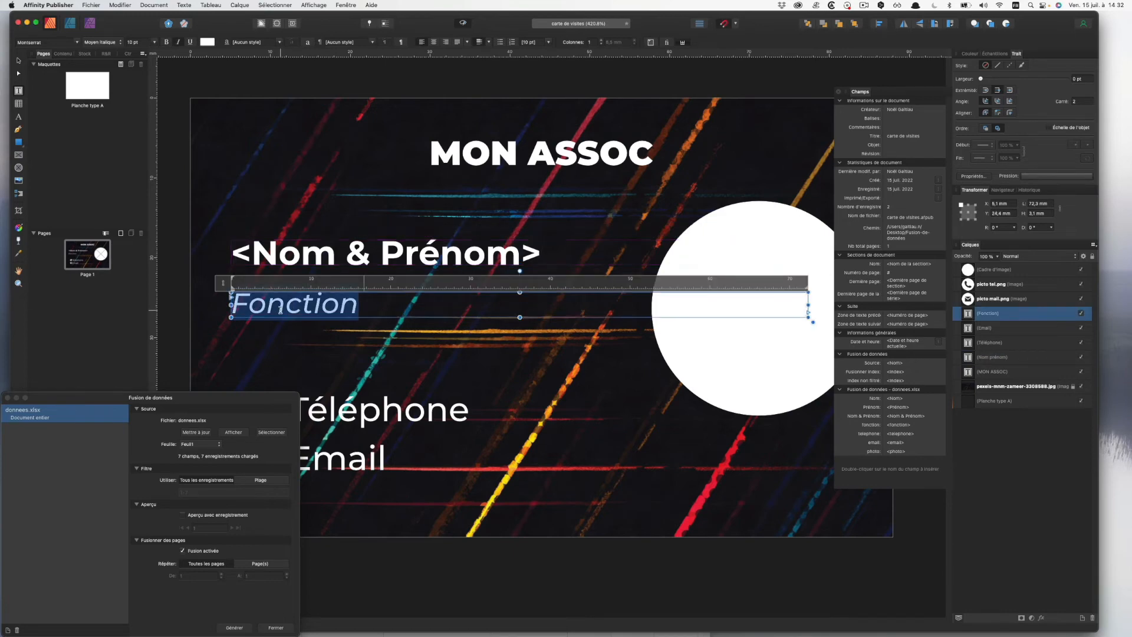
pyautogui.doubleClick(869, 427)
pyautogui.doubleClick(869, 427)
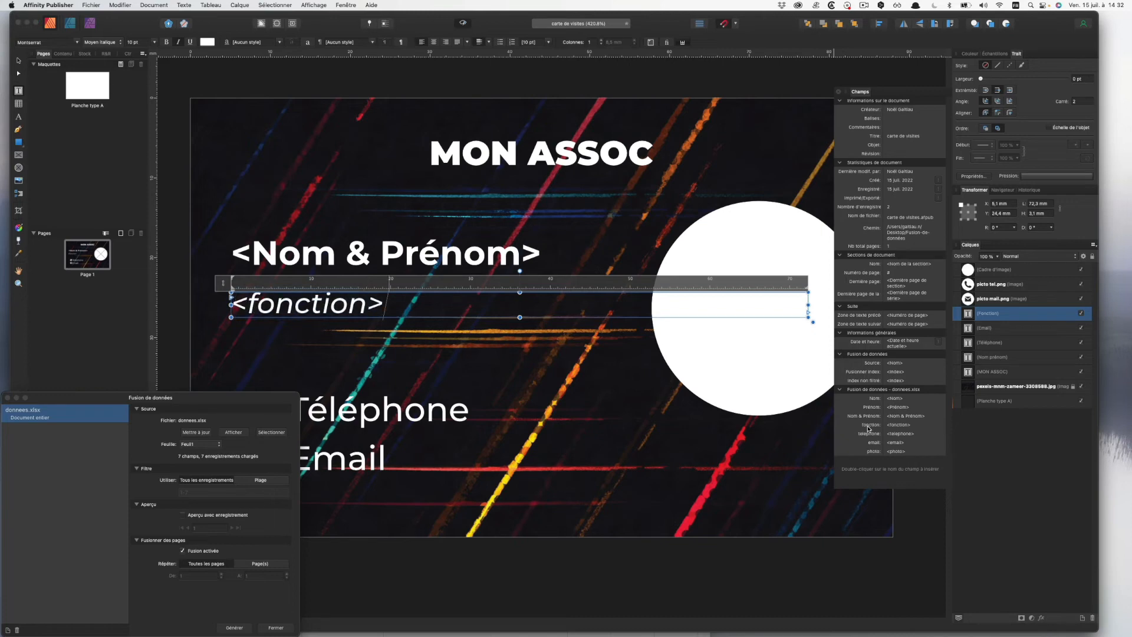
# Replace the "Téléphone" text with the telephone merge field and the "Email" text with the email field
pyautogui.scroll(-2, 336, 329)
pyautogui.scroll(-5, 336, 328)
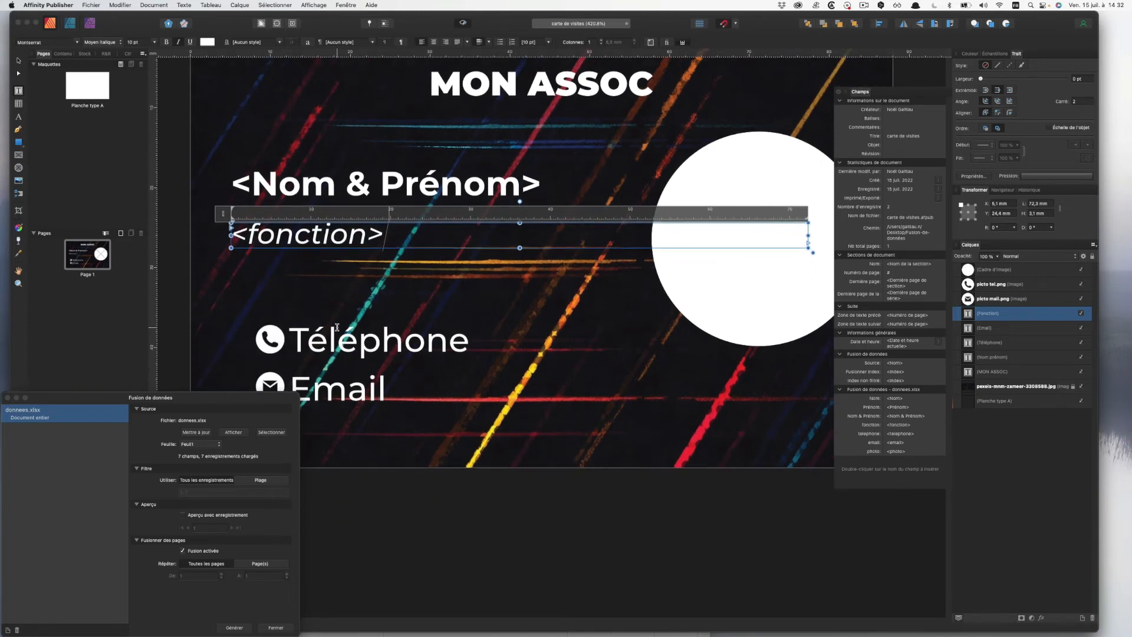
pyautogui.doubleClick(338, 339)
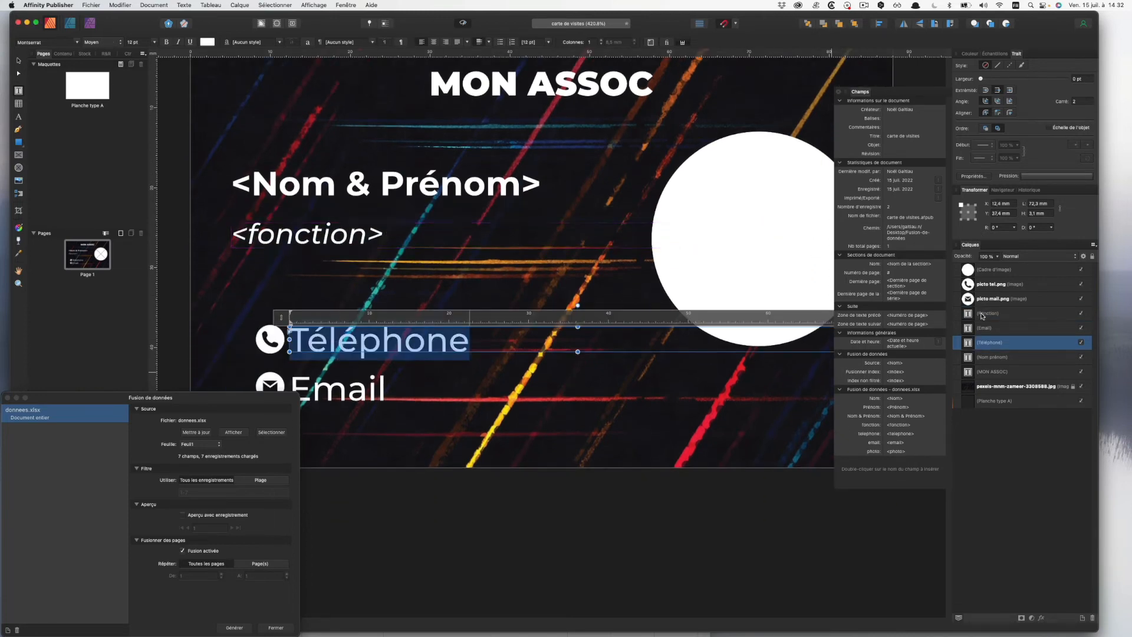
pyautogui.doubleClick(872, 434)
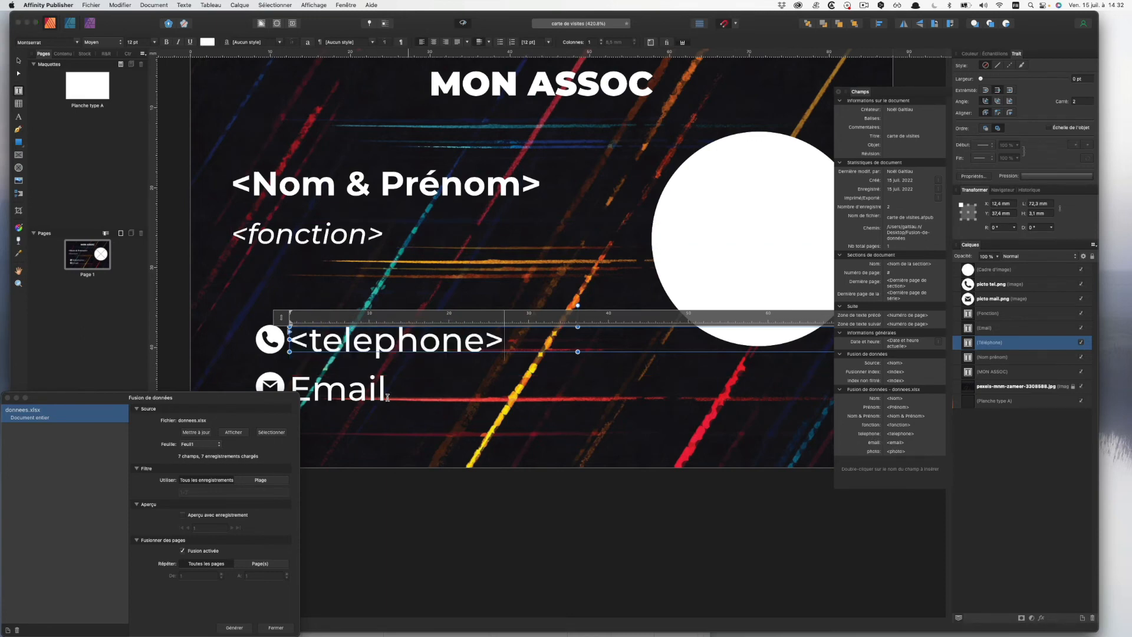
pyautogui.doubleClick(366, 391)
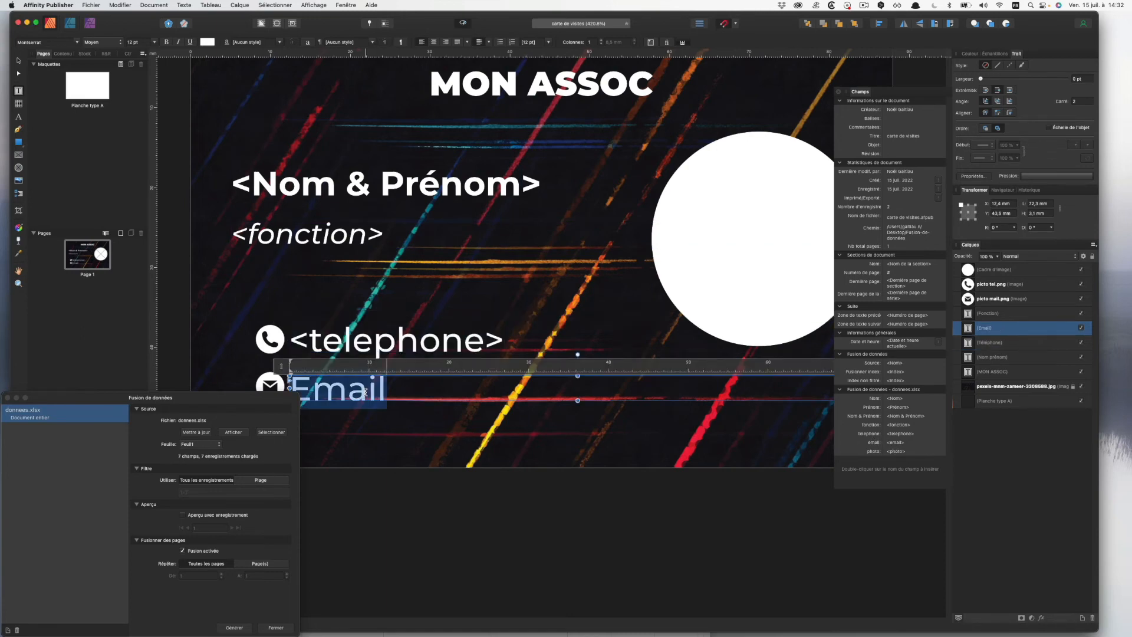
pyautogui.doubleClick(876, 443)
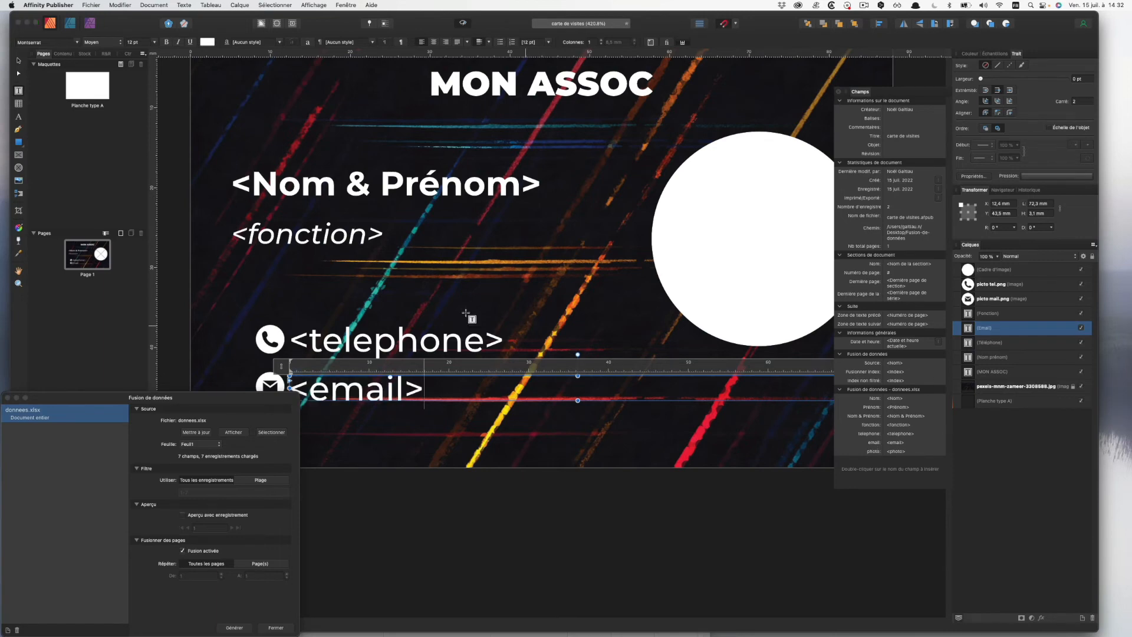
# Move the telephone and email text frames together away from their icons, to about X 14.3 mm
pyautogui.click(20, 62)
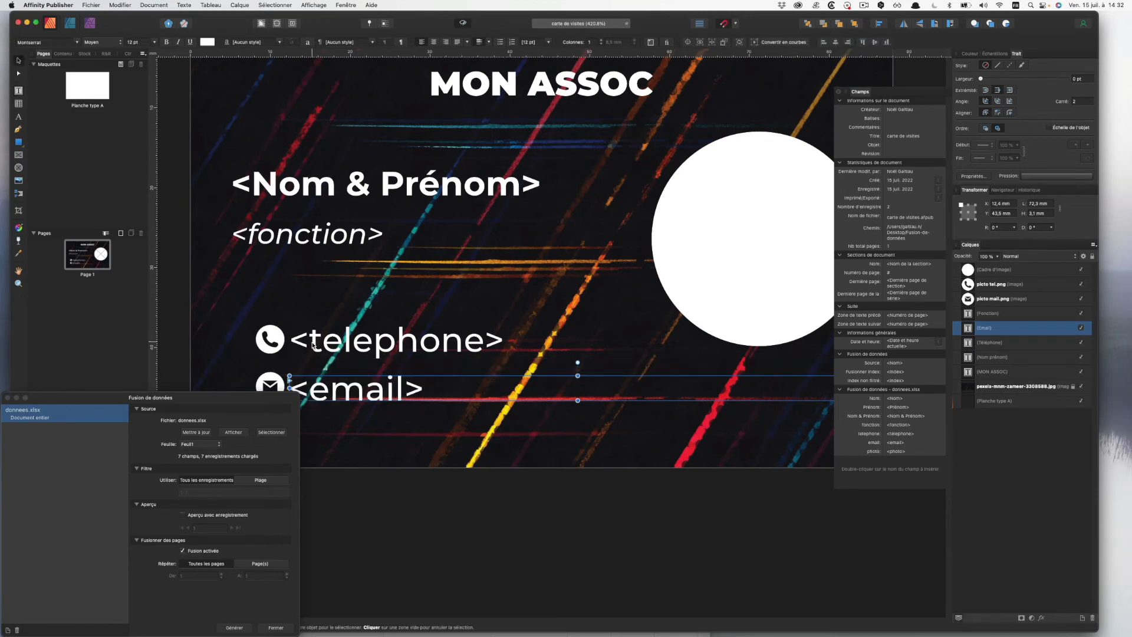
pyautogui.keyDown('shift'); pyautogui.click(289, 340); pyautogui.keyUp('shift')
pyautogui.moveTo(329, 395); pyautogui.dragTo(344, 395)
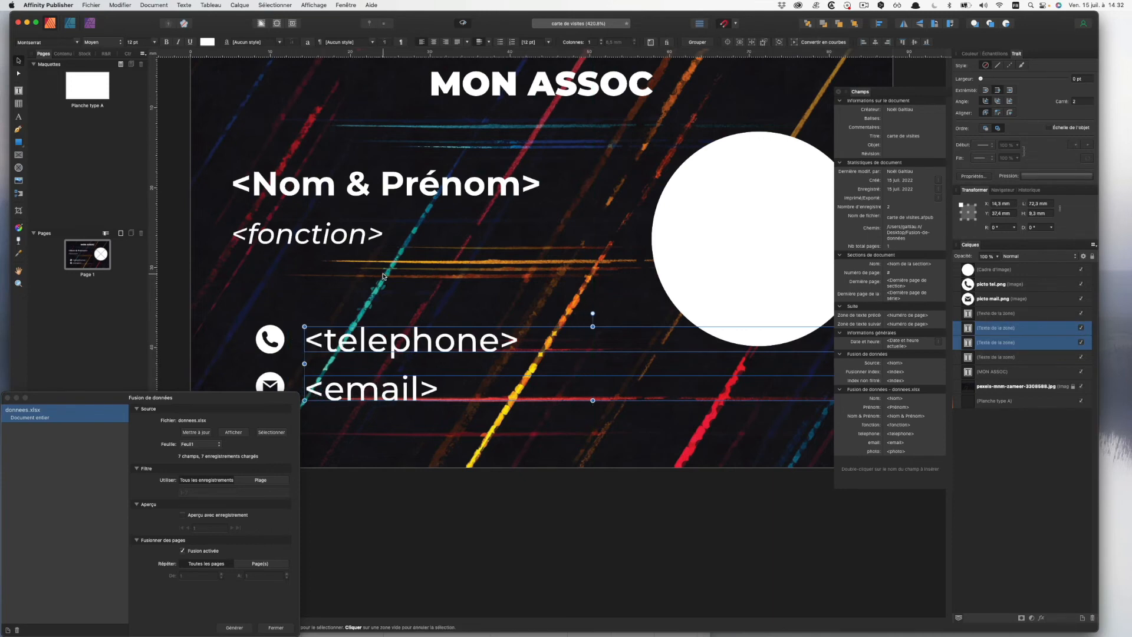
# Assign the photo merge field to the circular picture frame and turn on the preview with records
pyautogui.click(715, 289)
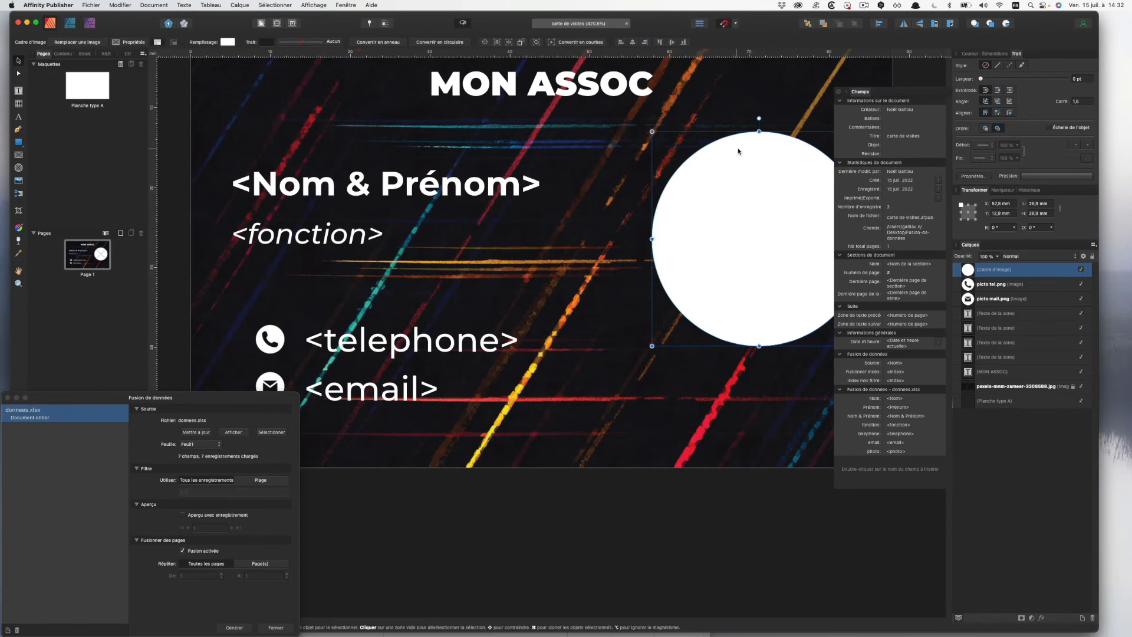
pyautogui.doubleClick(875, 453)
pyautogui.moveTo(147, 400); pyautogui.dragTo(152, 93)
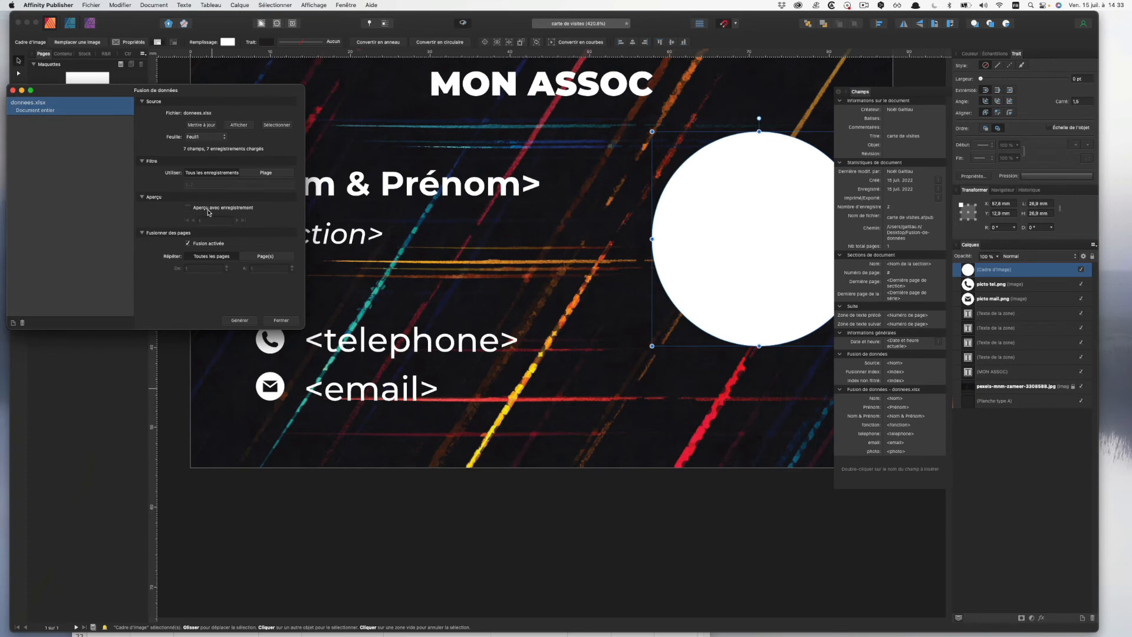
pyautogui.click(188, 208)
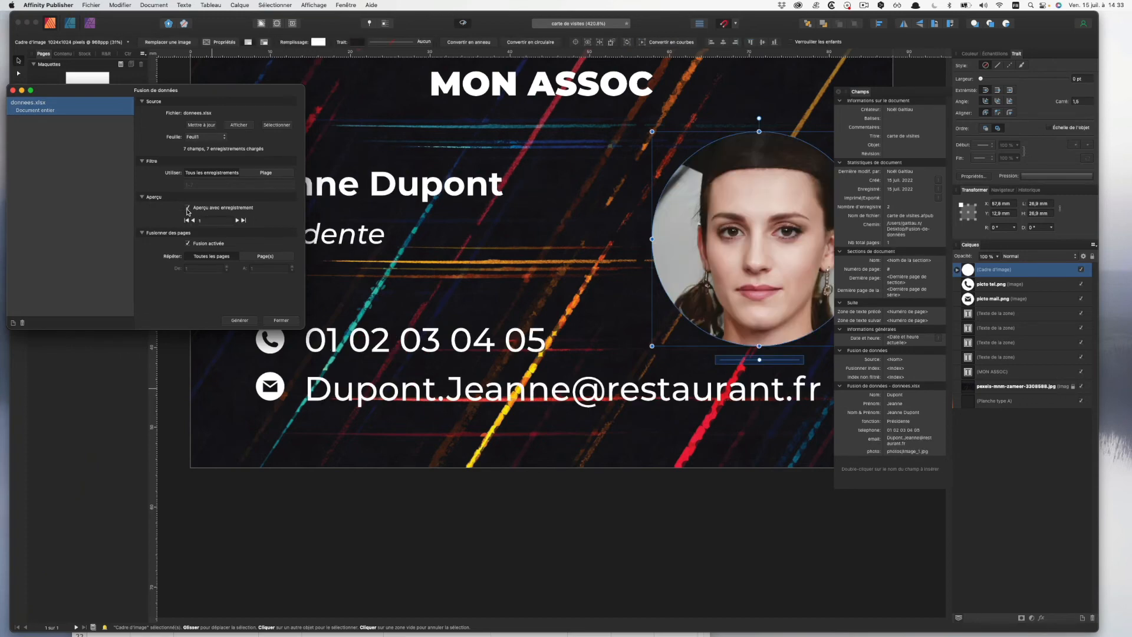
pyautogui.moveTo(248, 95); pyautogui.dragTo(263, 443)
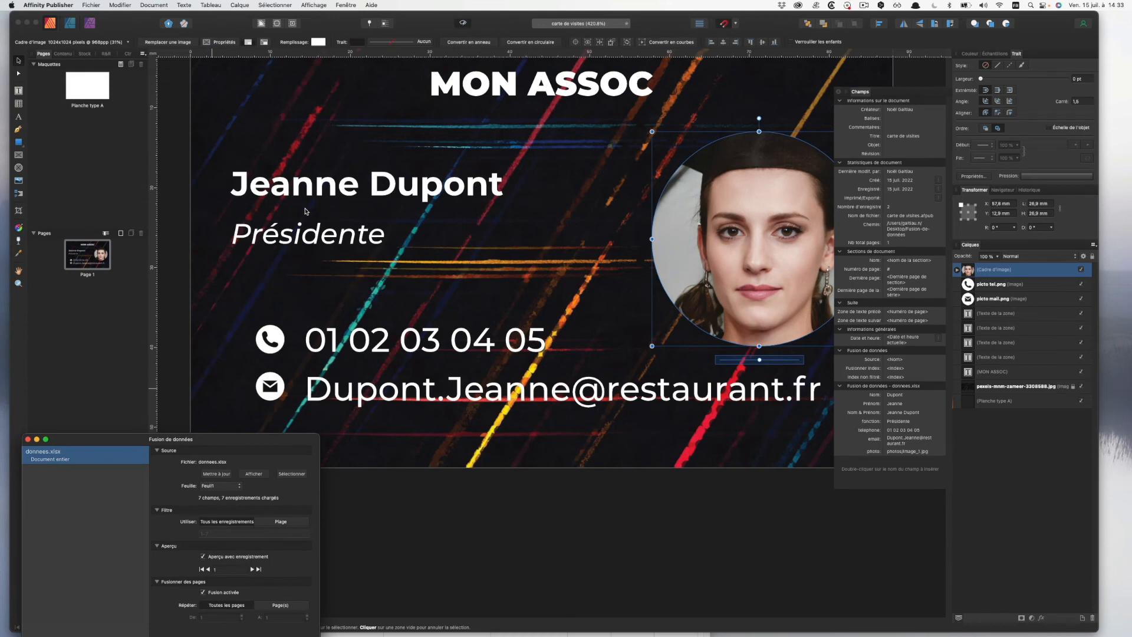
# Compare the photo paths in the Excel data sheet with image_1.jpg in the Finder photos folder, and return to Affinity Publisher
pyautogui.press('super+Tab')
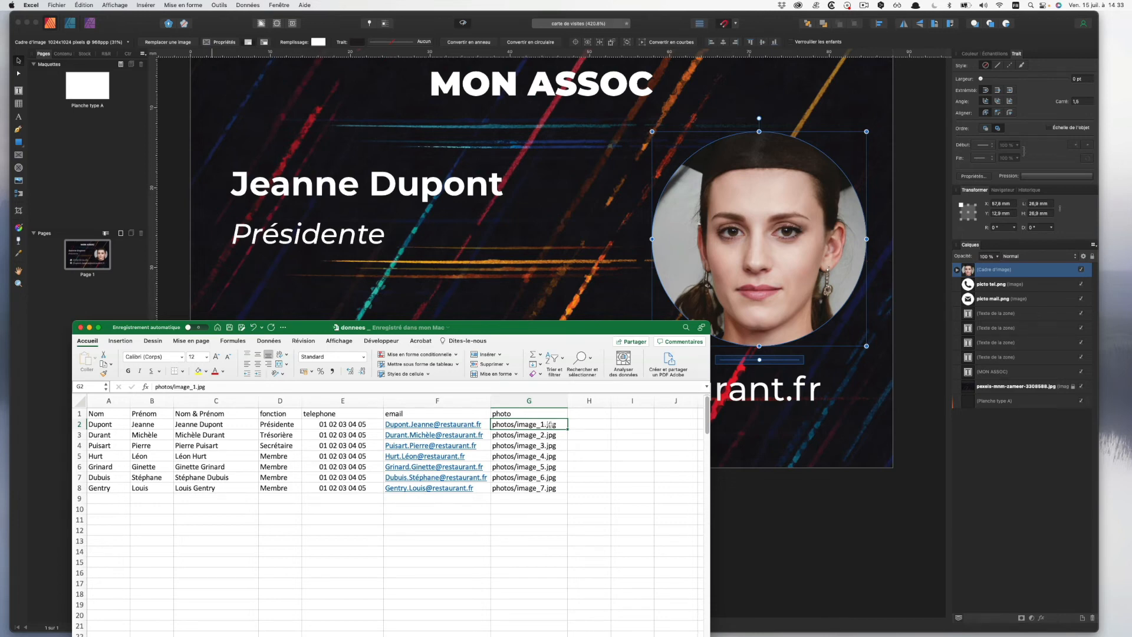
pyautogui.press('super+Tab')
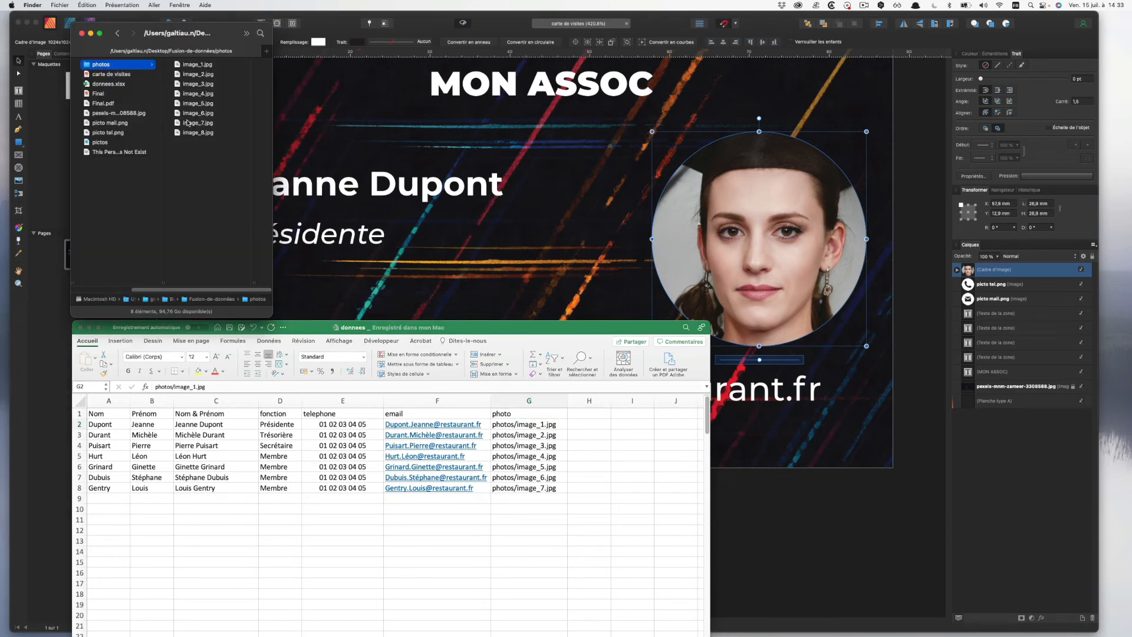
pyautogui.click(200, 66)
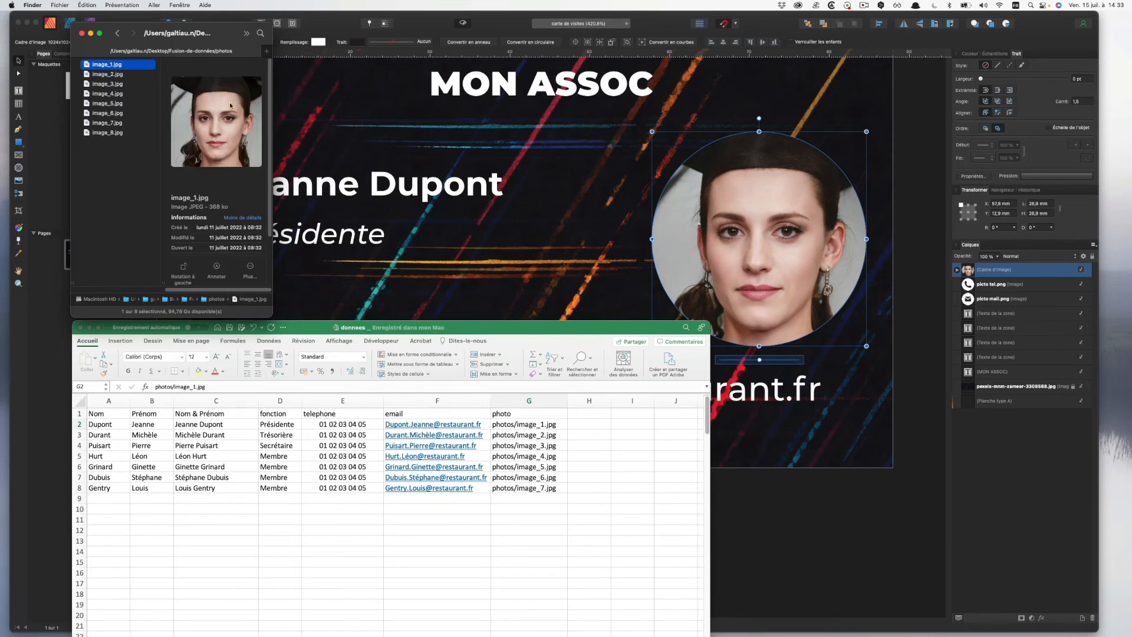
pyautogui.click(490, 225)
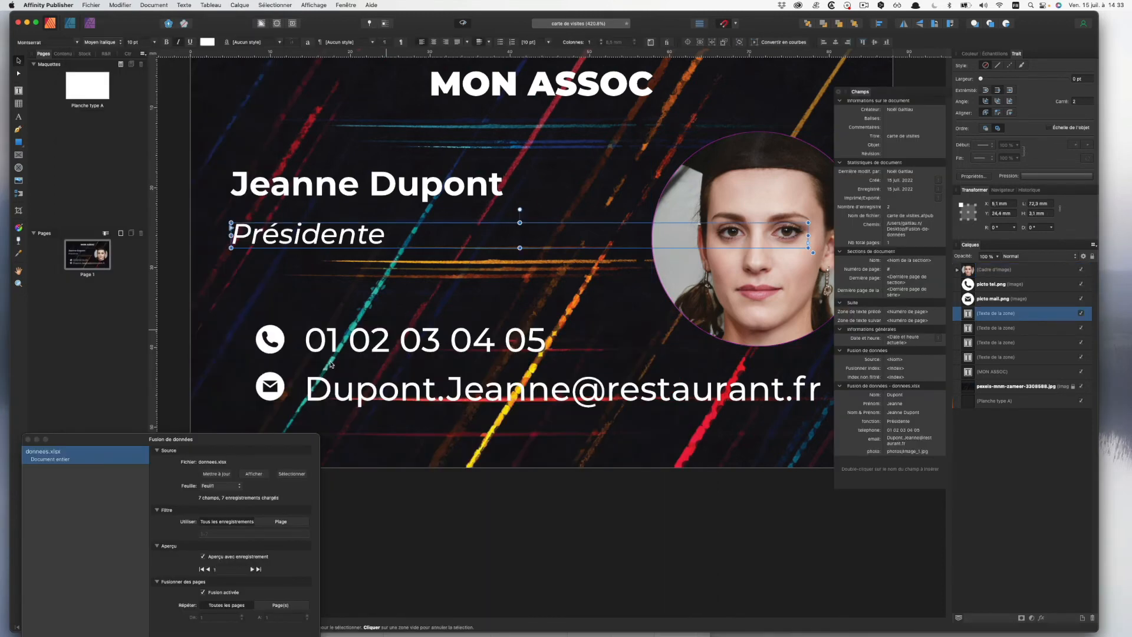
# Preview the card with each merge record up to record 7 and go back to record 1
pyautogui.moveTo(192, 441); pyautogui.dragTo(187, 228)
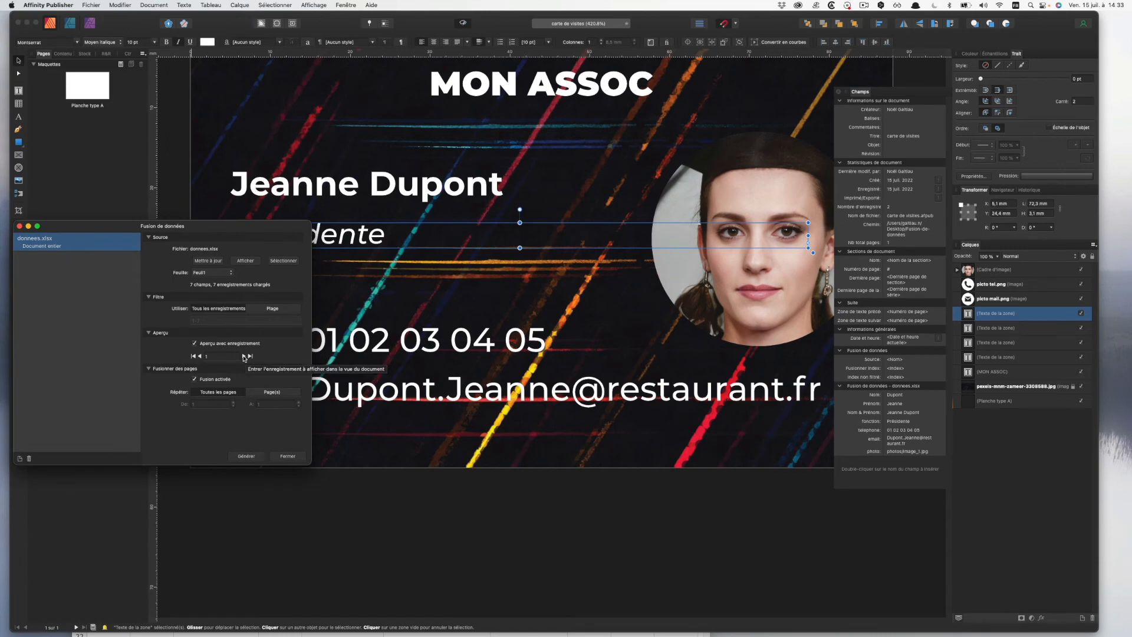
pyautogui.click(243, 356)
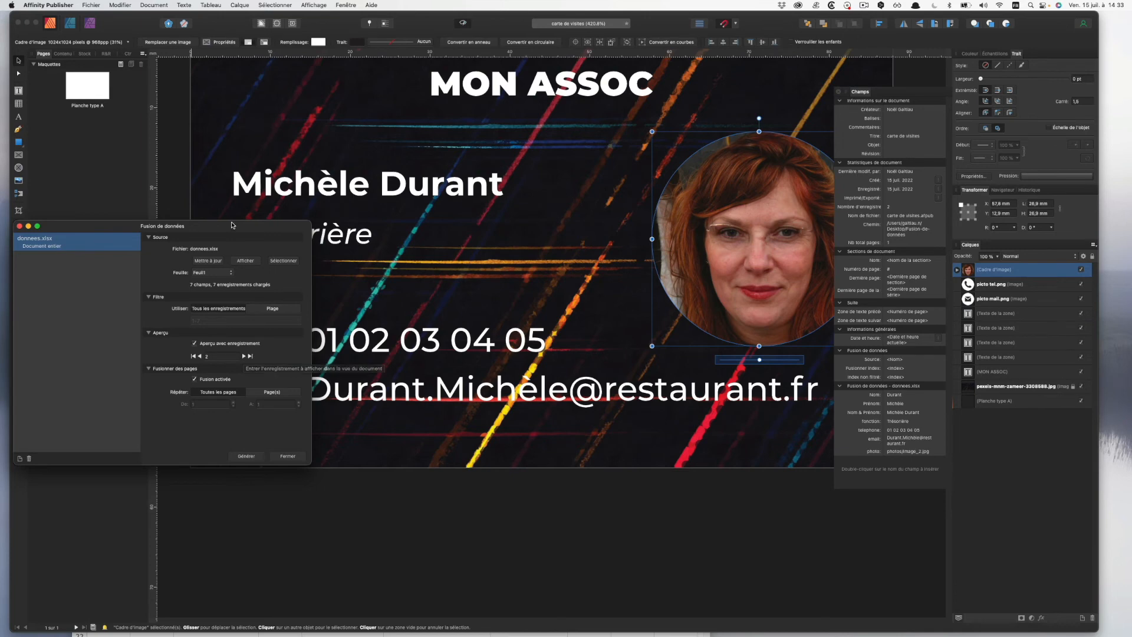
pyautogui.moveTo(232, 225); pyautogui.dragTo(115, 224)
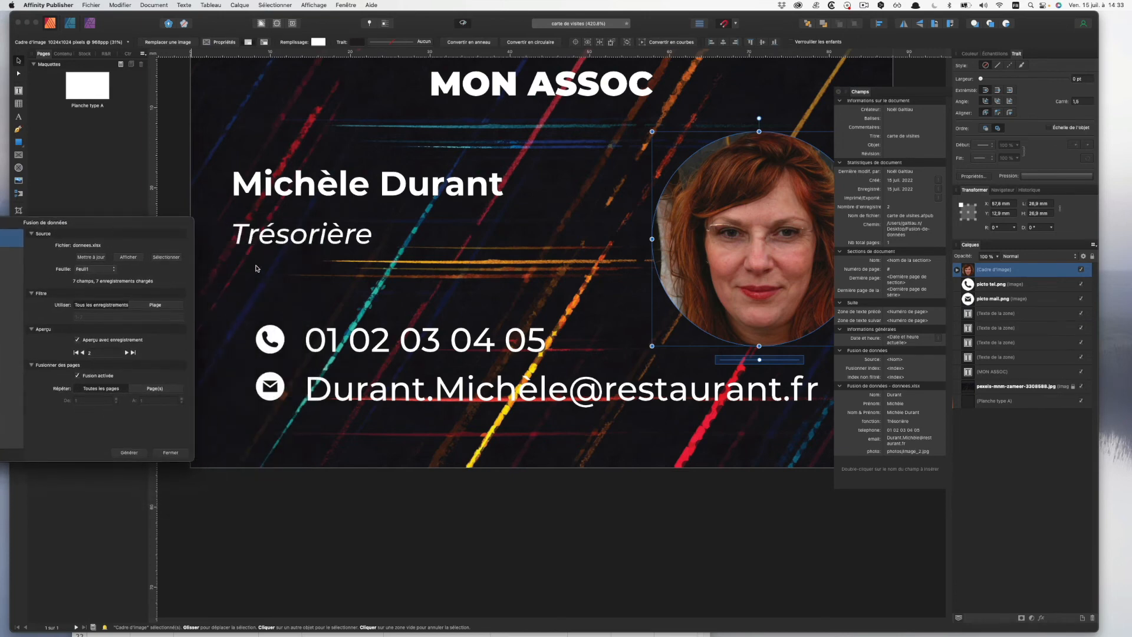
pyautogui.click(126, 352)
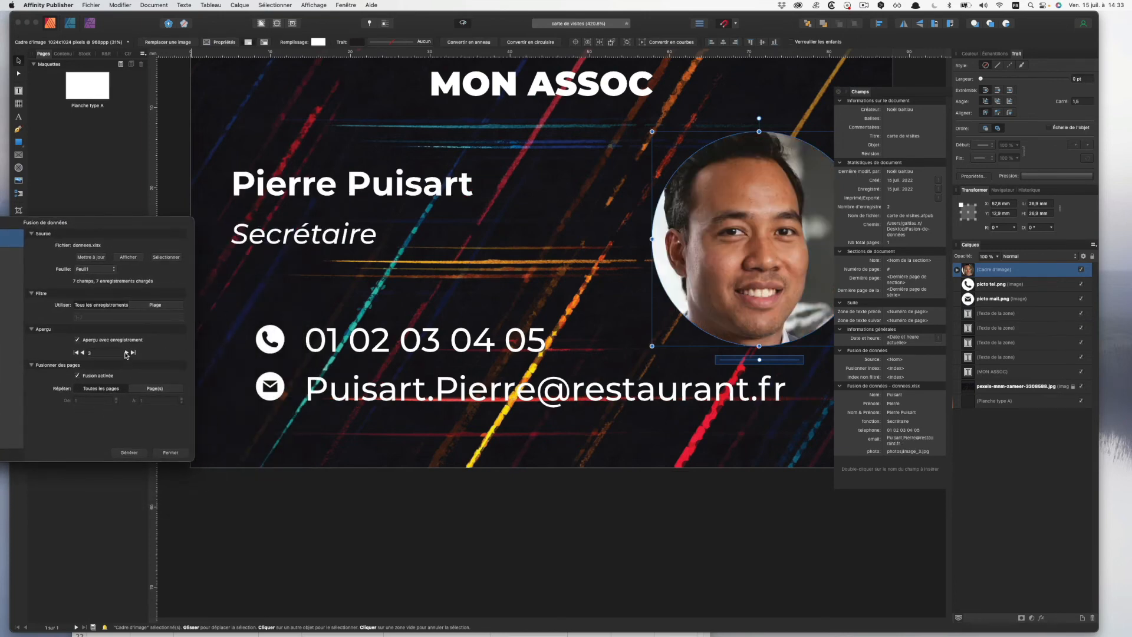
pyautogui.click(126, 353)
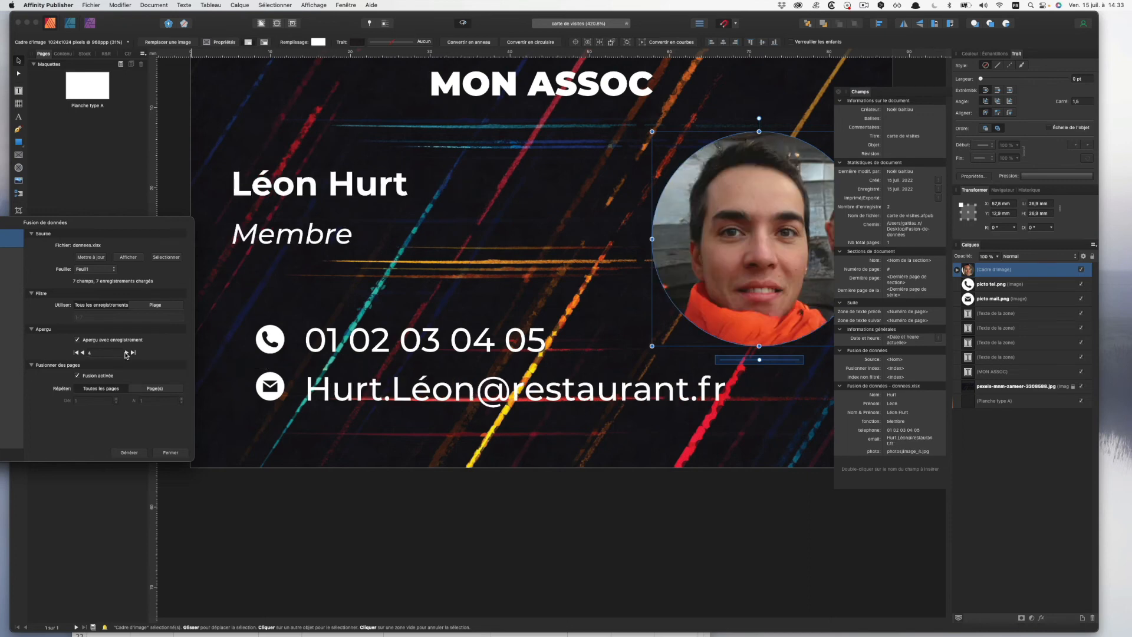
pyautogui.click(126, 353)
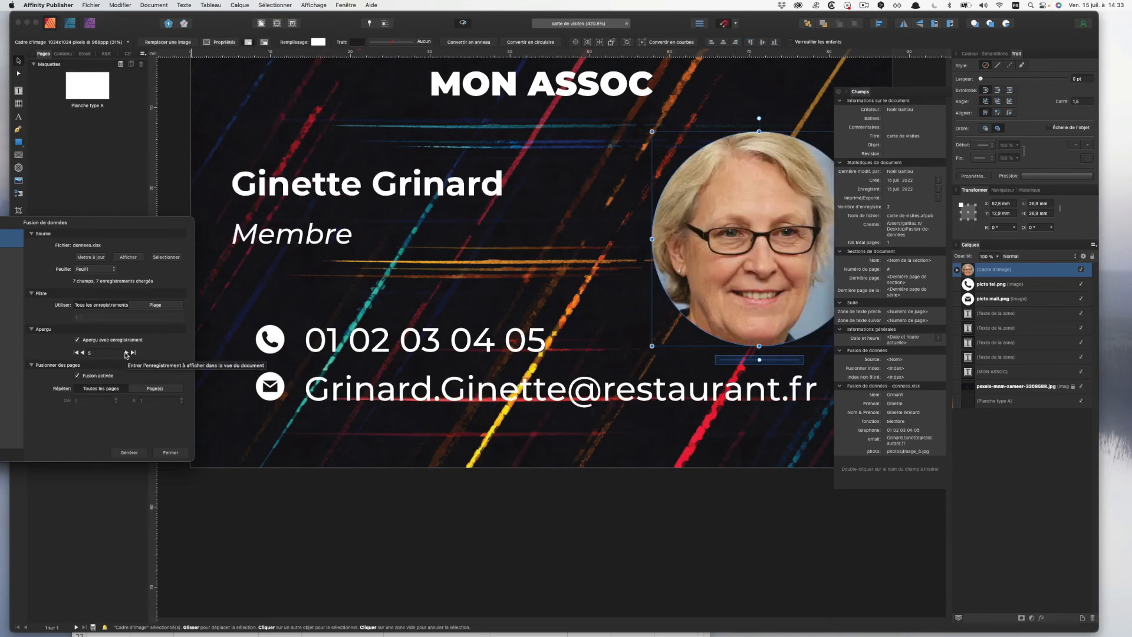
pyautogui.click(126, 352)
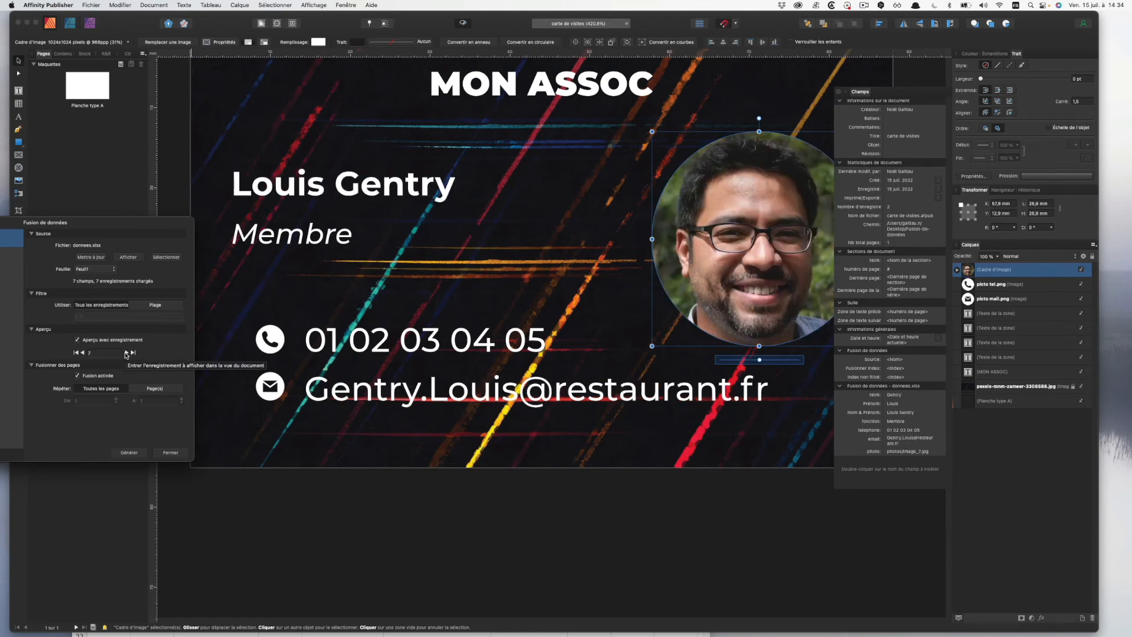
pyautogui.click(83, 352)
pyautogui.click(83, 353)
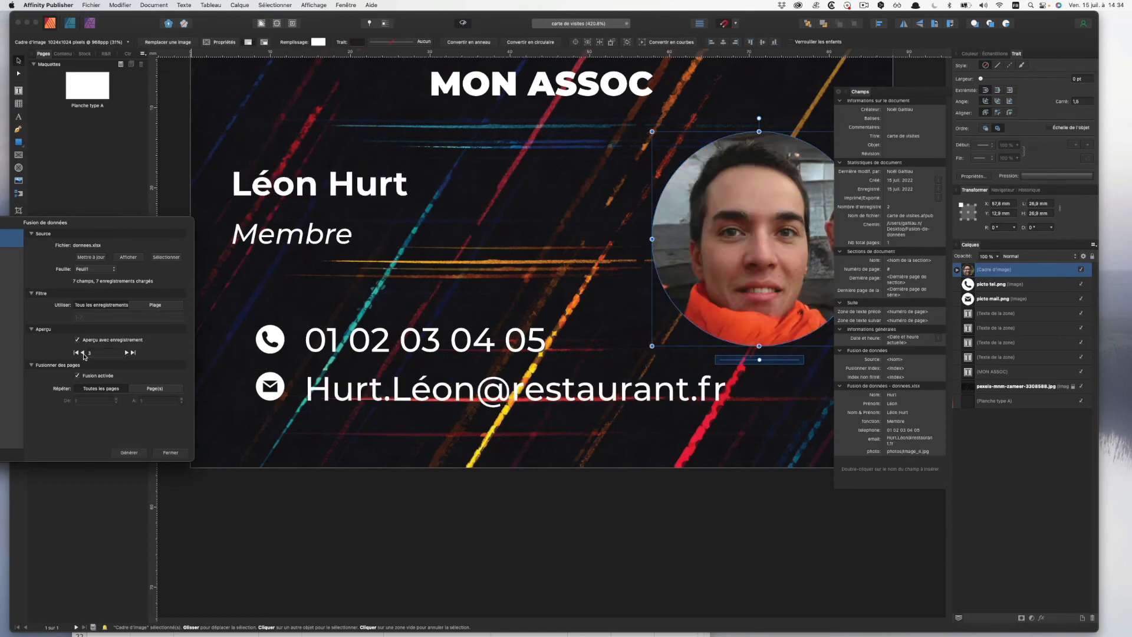
pyautogui.click(83, 353)
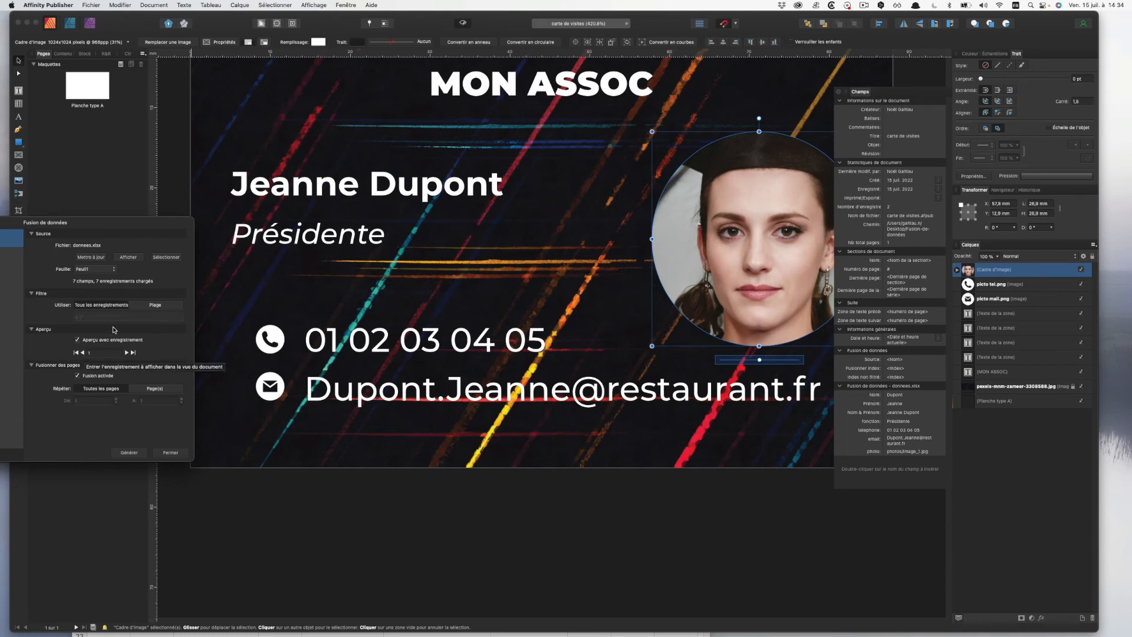
# Generate the merged document from all records of donnees.xlsx
pyautogui.moveTo(124, 223); pyautogui.dragTo(282, 208)
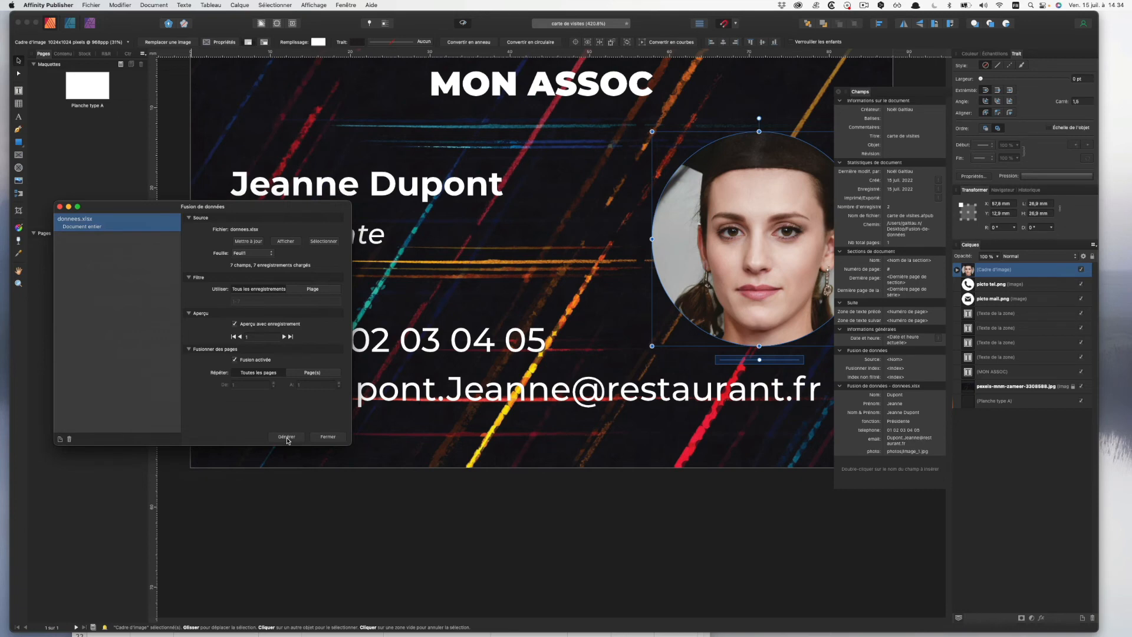
pyautogui.click(287, 437)
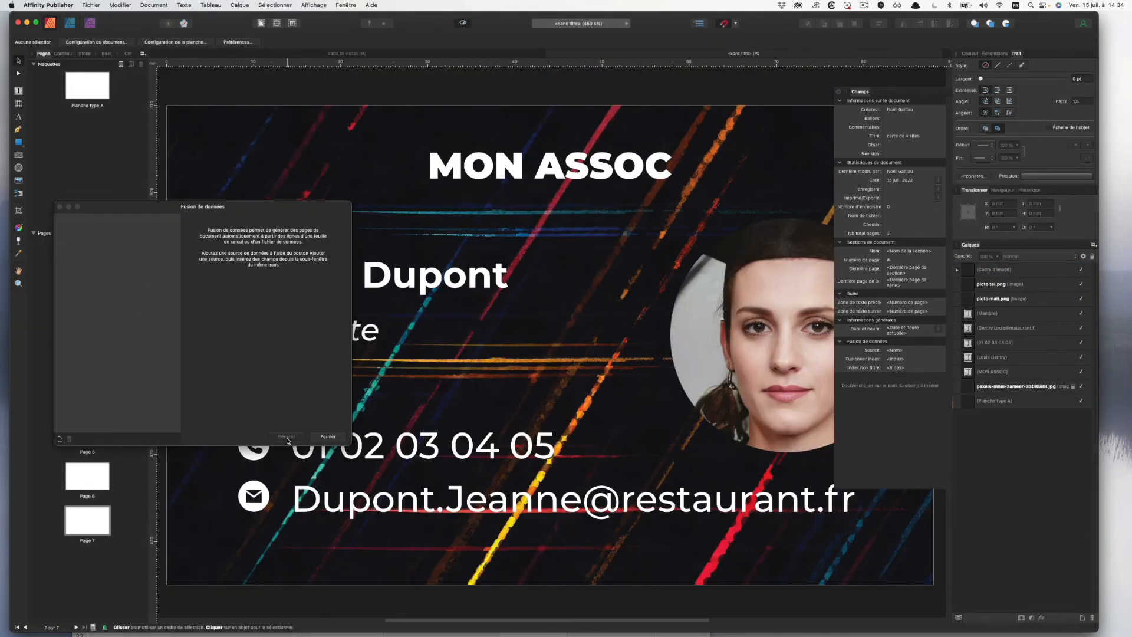
# Move the Data Merge window off the page list and close it
pyautogui.moveTo(170, 209); pyautogui.dragTo(388, 252)
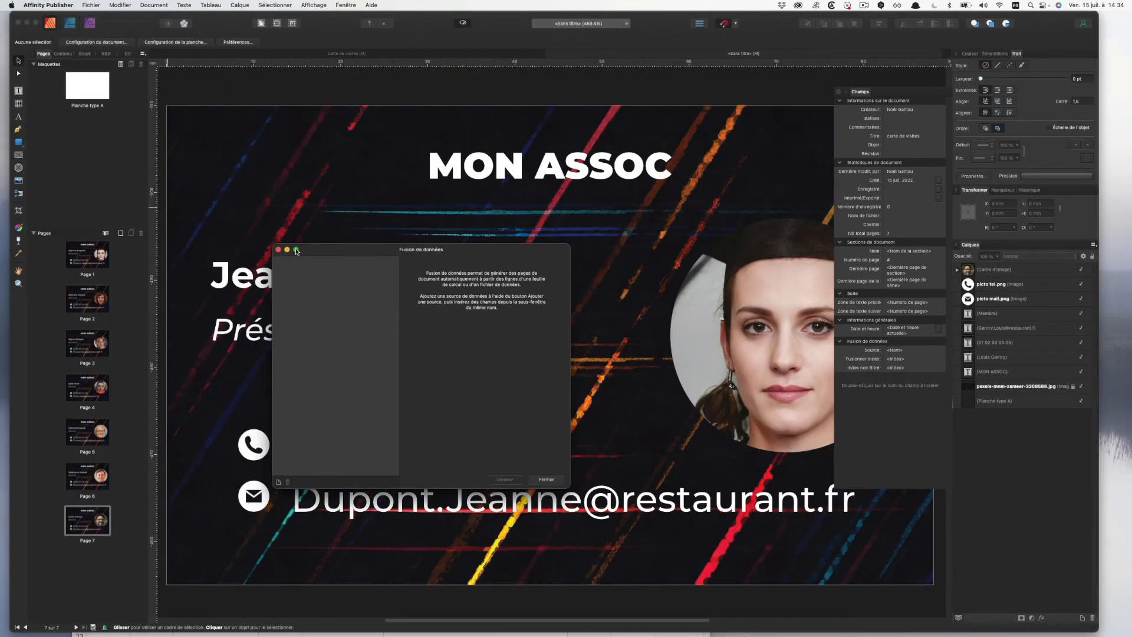
pyautogui.click(278, 250)
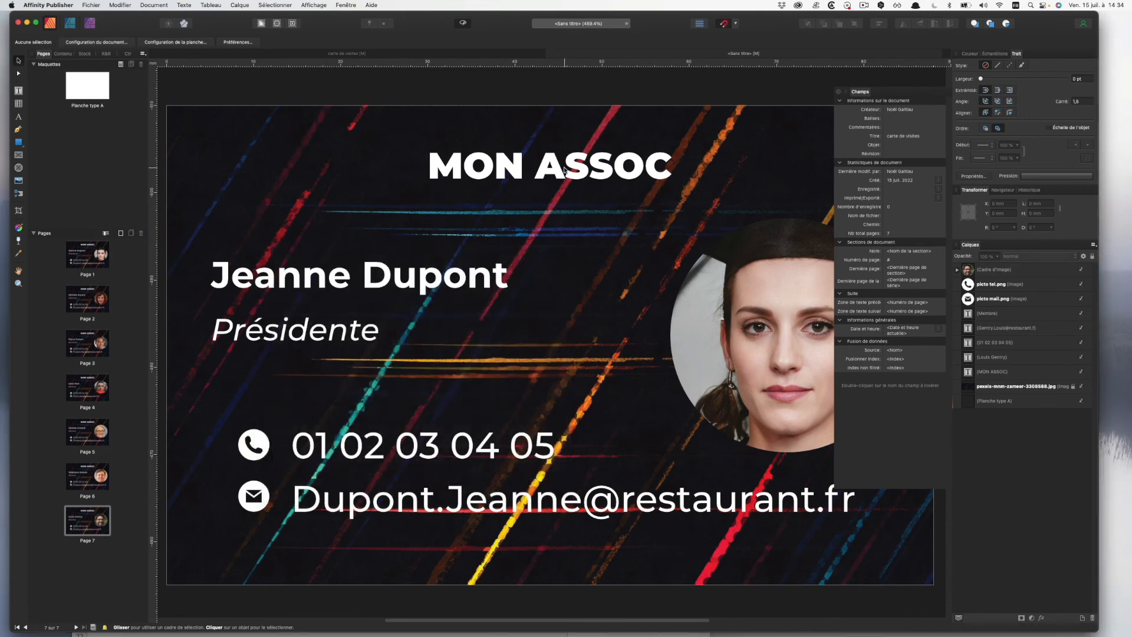
# Review the generated cards page by page up to page 7 and compare them with the original carte de visites document
pyautogui.click(88, 275)
pyautogui.click(86, 320)
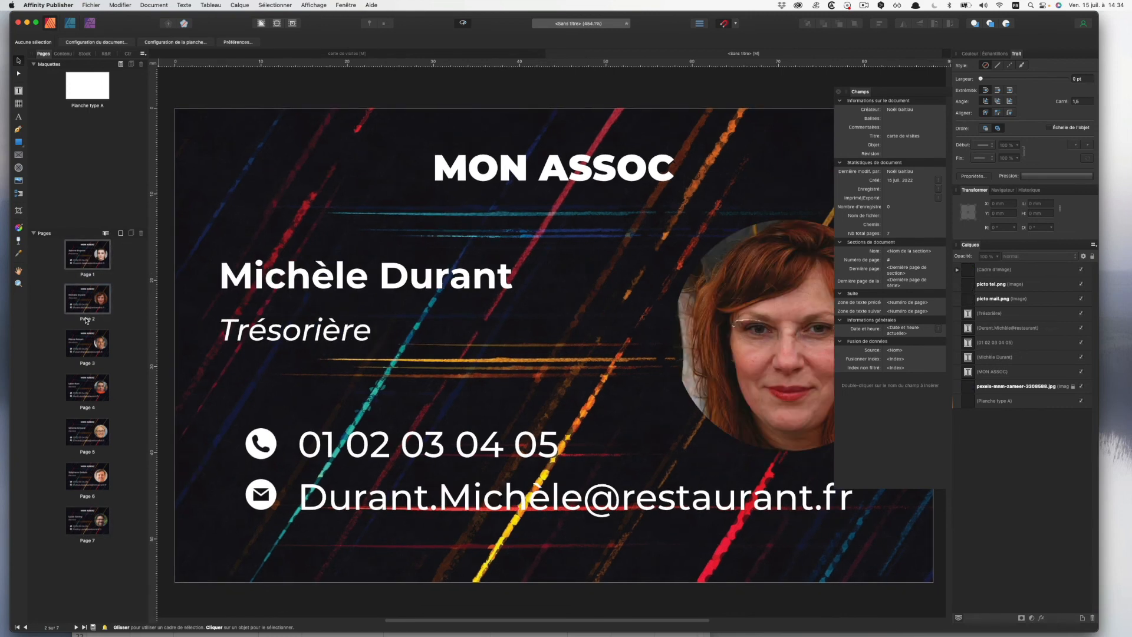
pyautogui.click(87, 367)
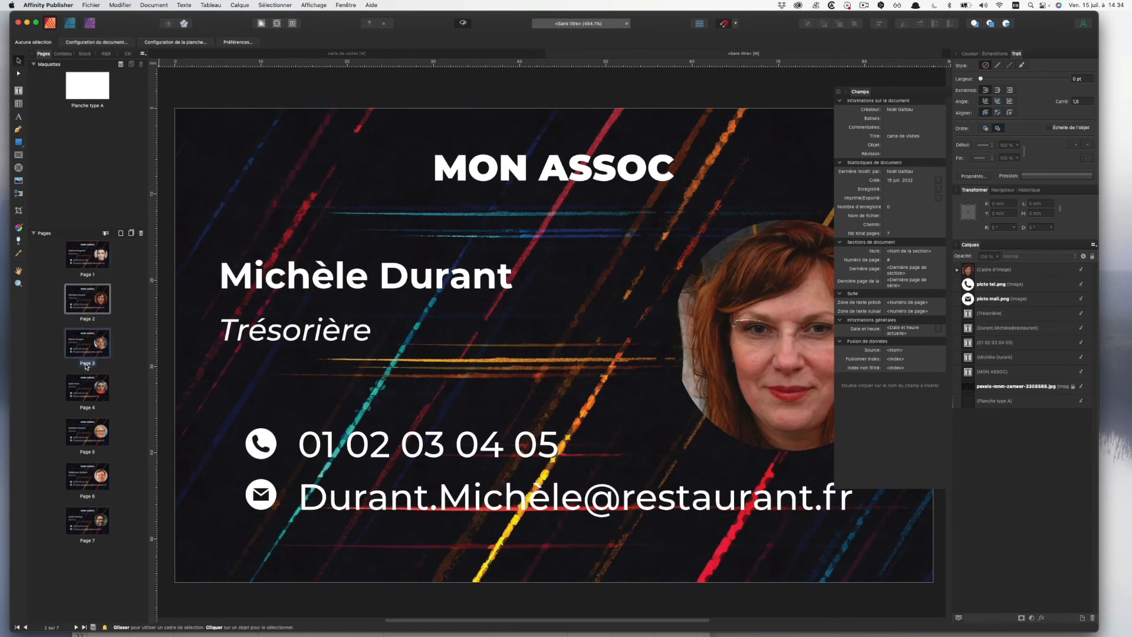
pyautogui.click(87, 410)
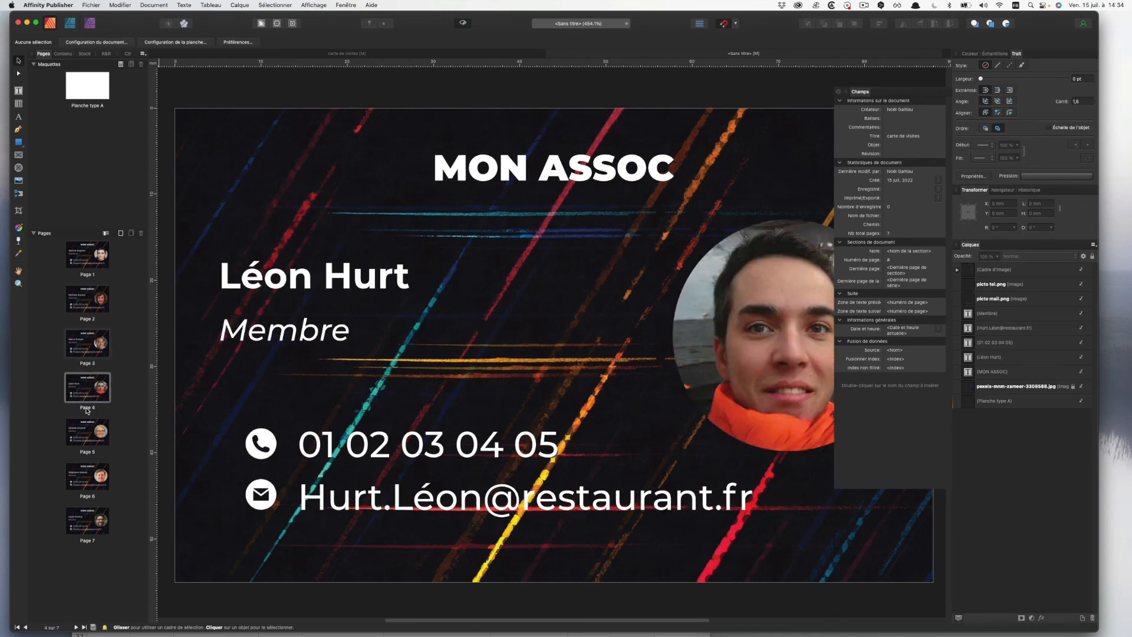
pyautogui.click(88, 454)
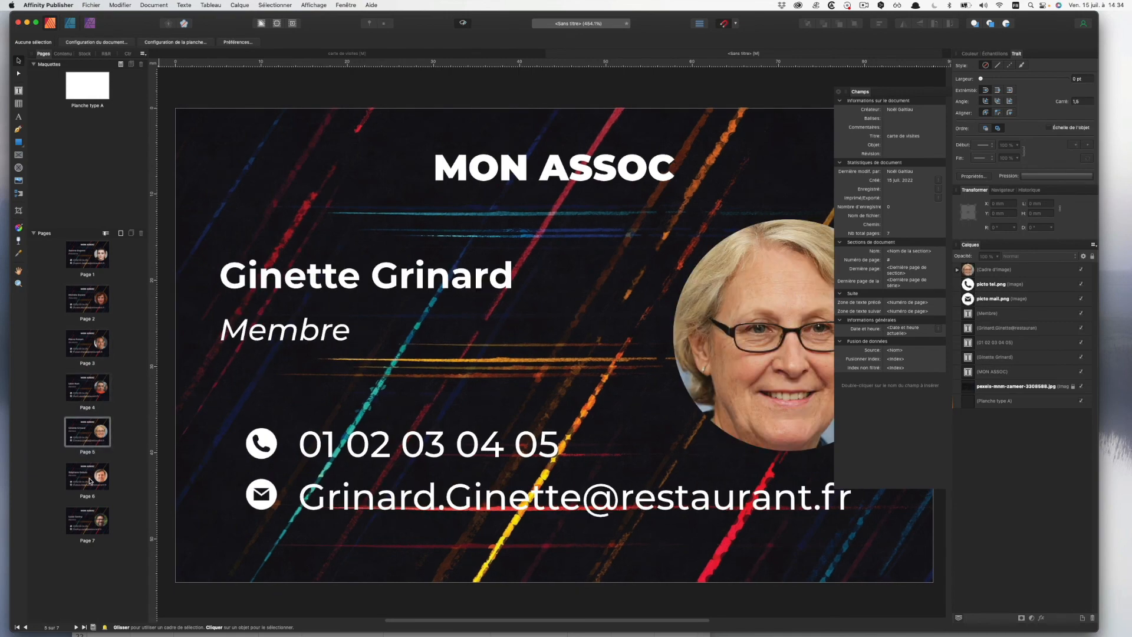
pyautogui.click(90, 498)
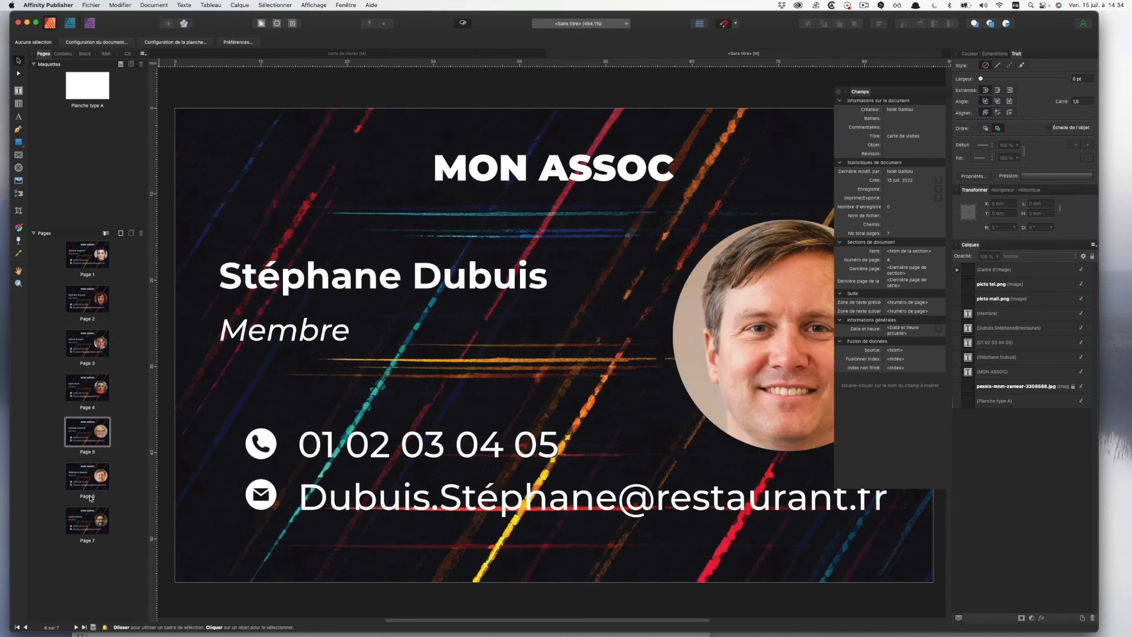
pyautogui.click(94, 539)
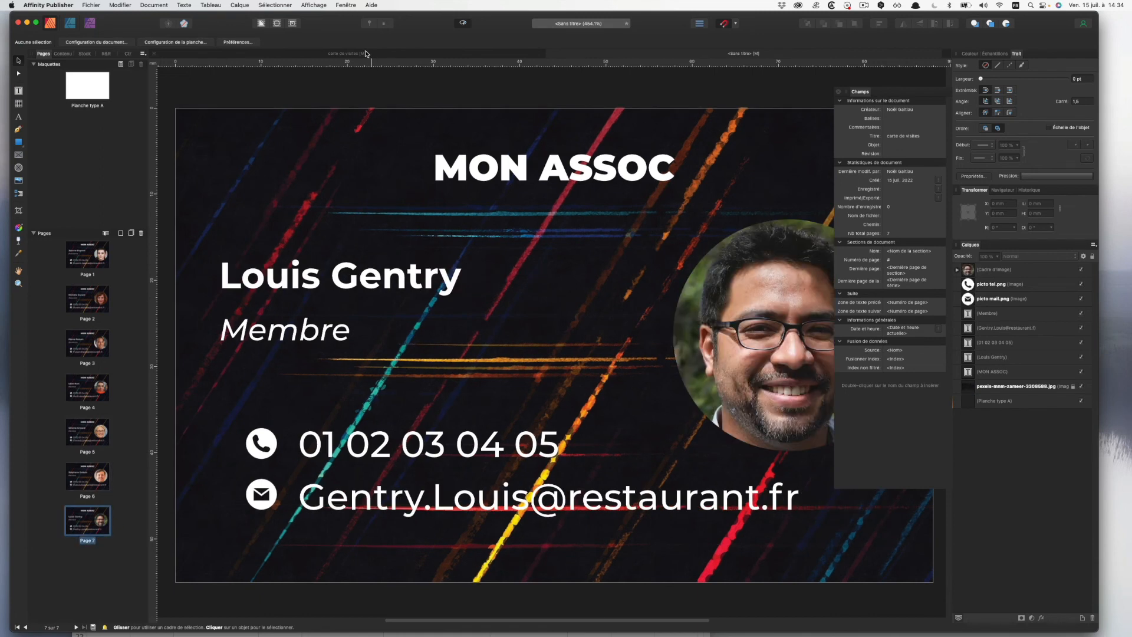
pyautogui.click(367, 53)
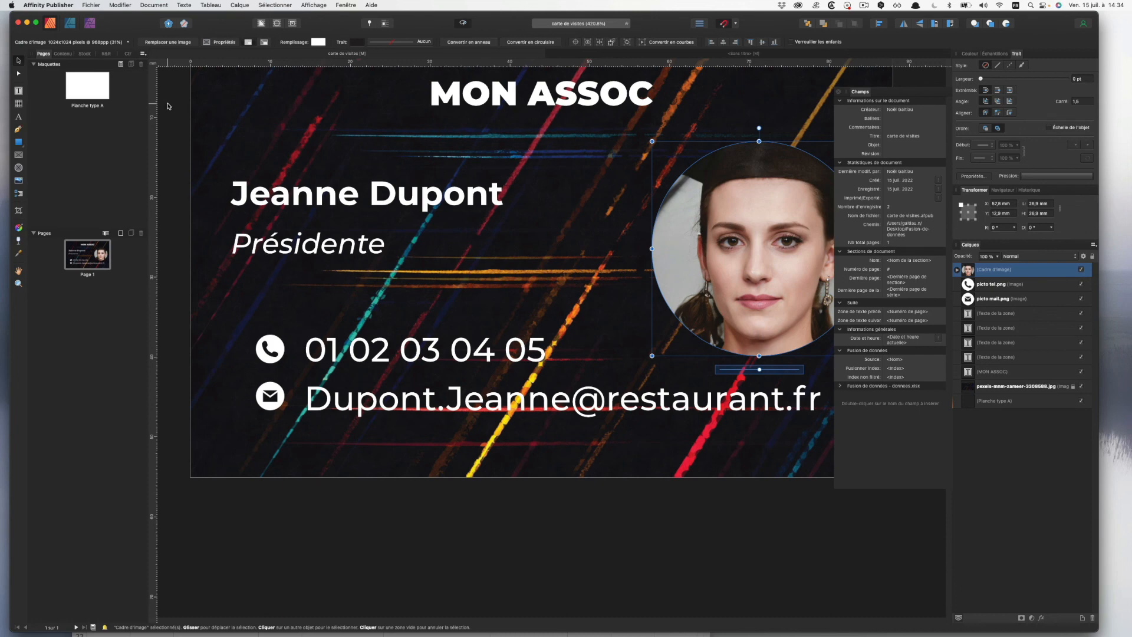
pyautogui.click(630, 56)
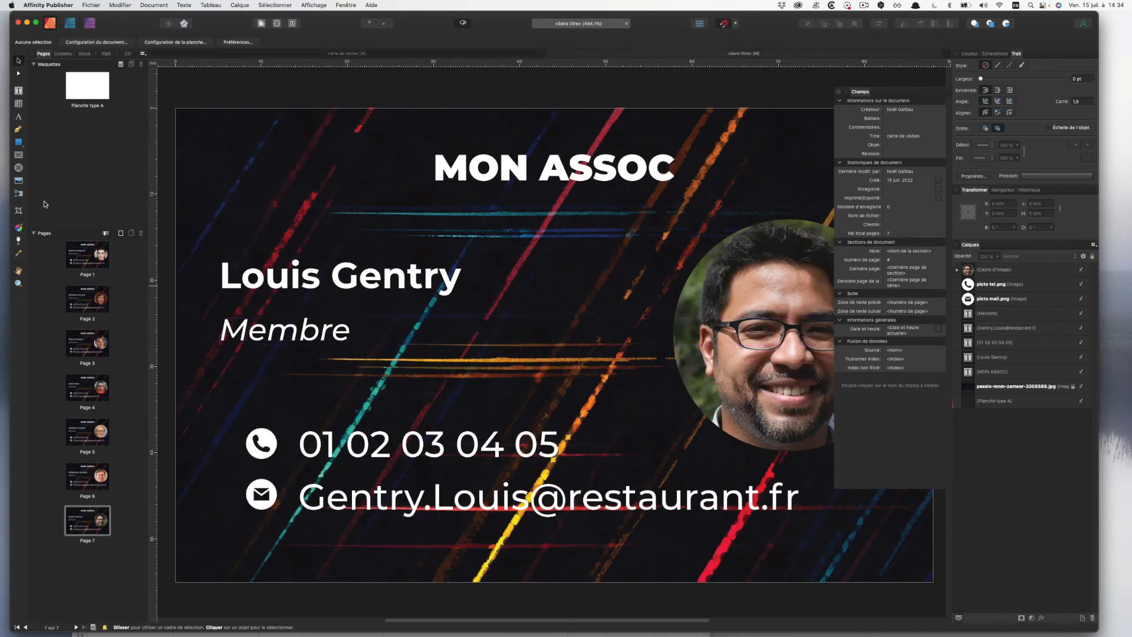
# Export all pages as a PDF for print named Final in the Fusion-de-données folder, replacing the existing file
pyautogui.click(91, 5)
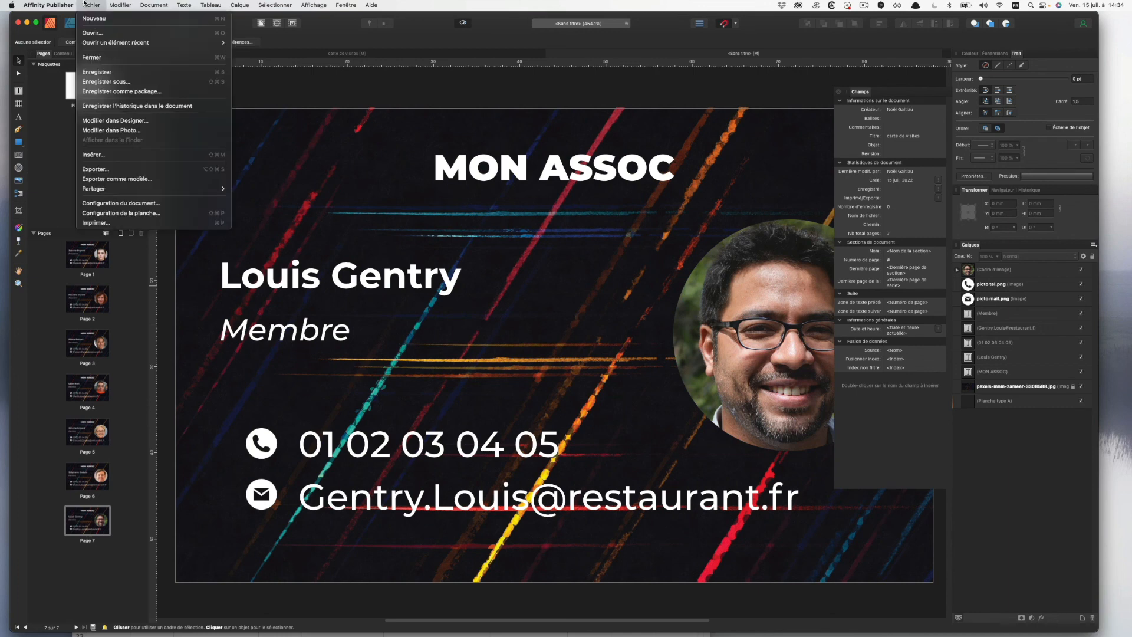
pyautogui.click(112, 169)
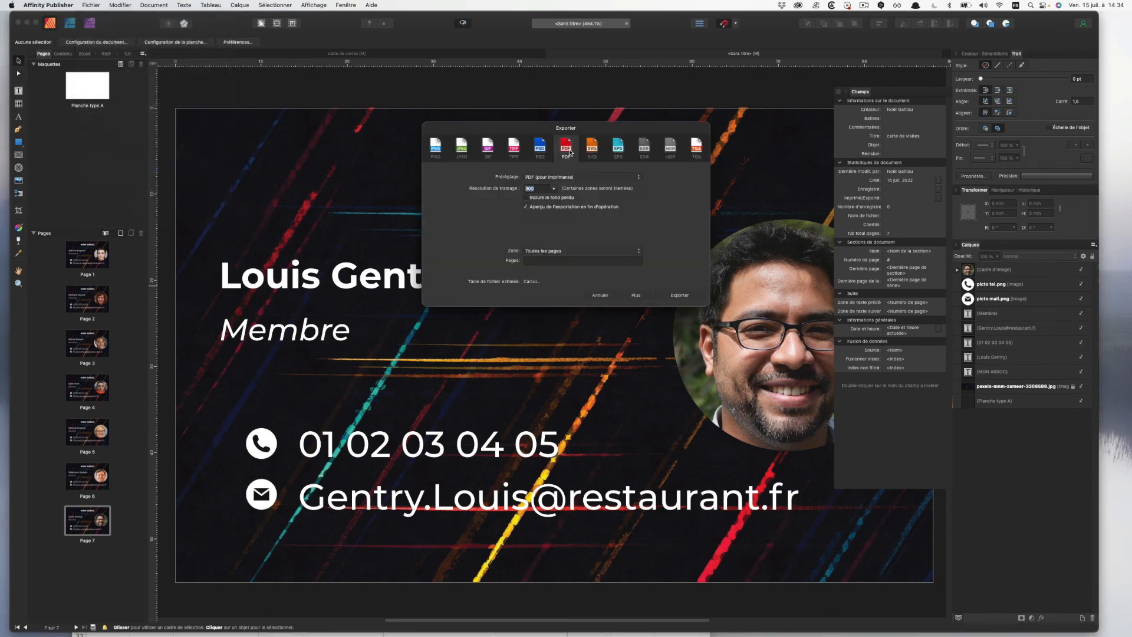
pyautogui.click(681, 296)
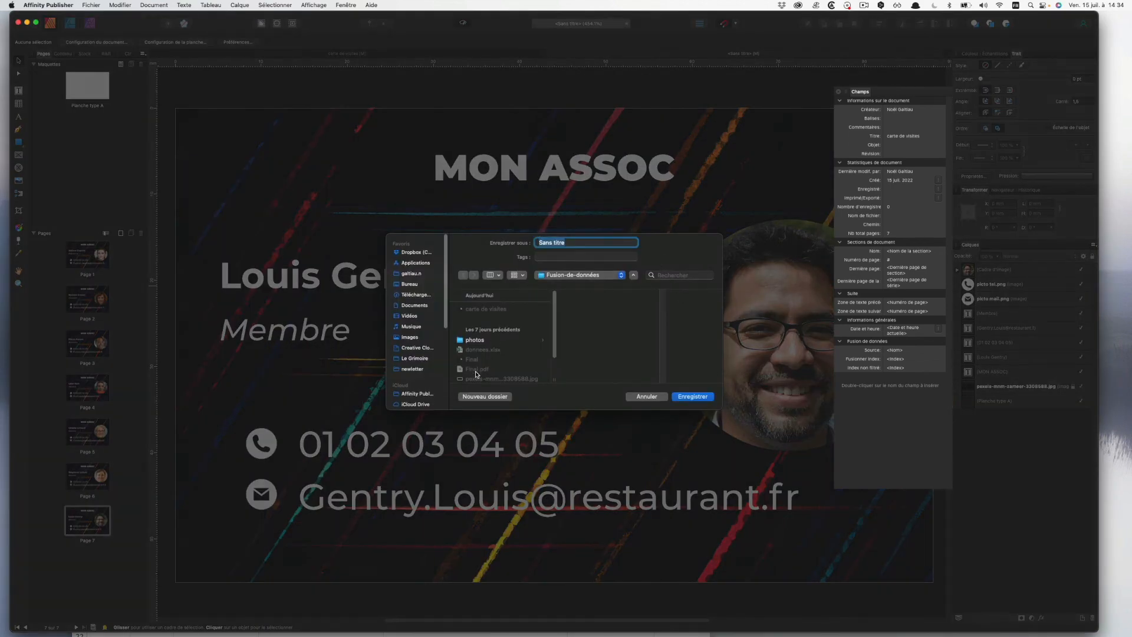
pyautogui.click(477, 374)
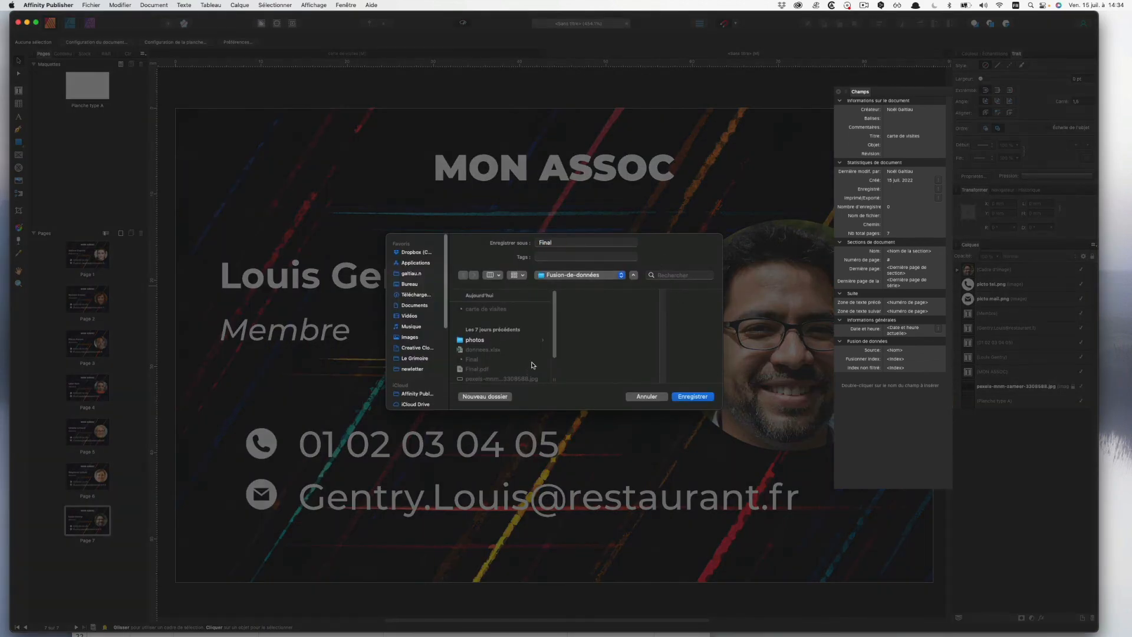
pyautogui.click(693, 397)
pyautogui.click(568, 362)
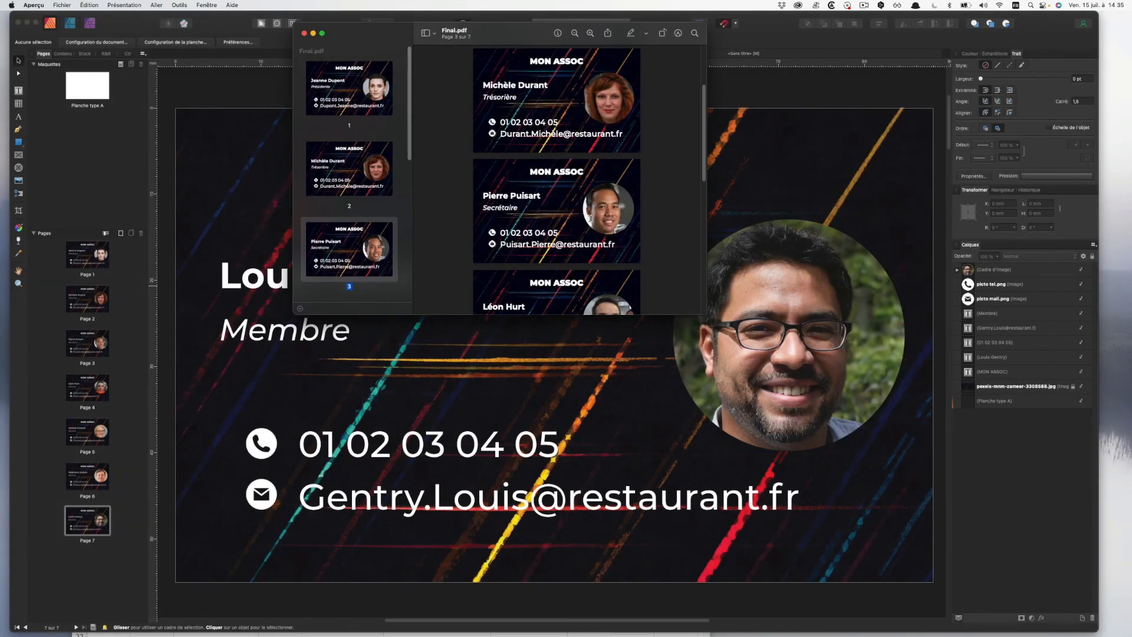
# Look through the exported cards in Final.pdf in Preview and return to the first pages
pyautogui.scroll(-5, 584, 227)
pyautogui.scroll(-6, 592, 222)
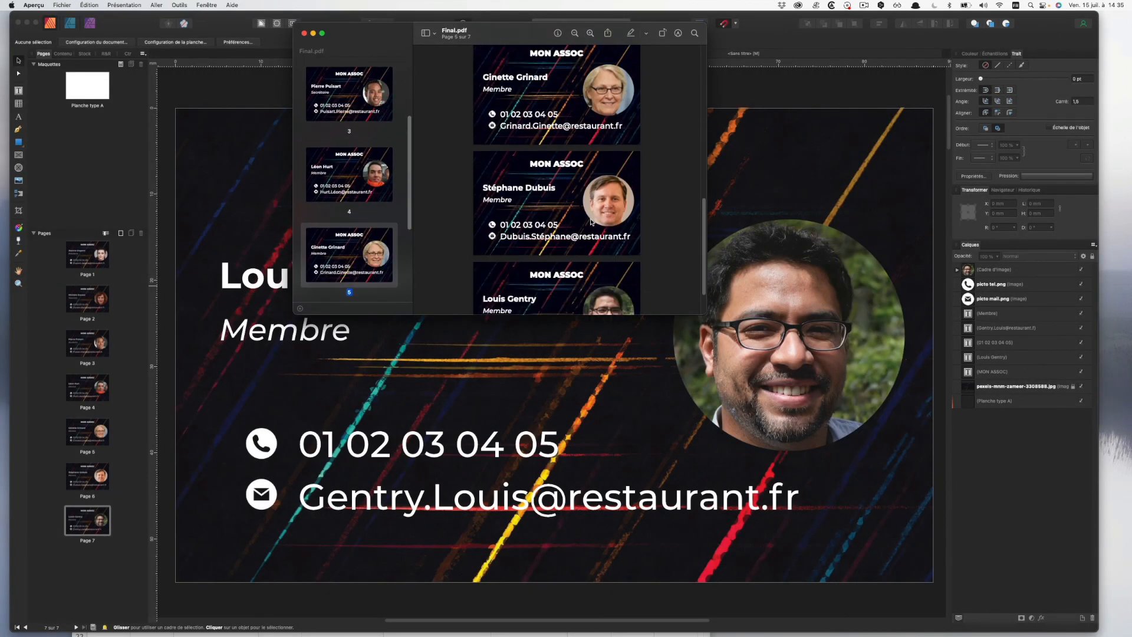
pyautogui.scroll(8, 592, 223)
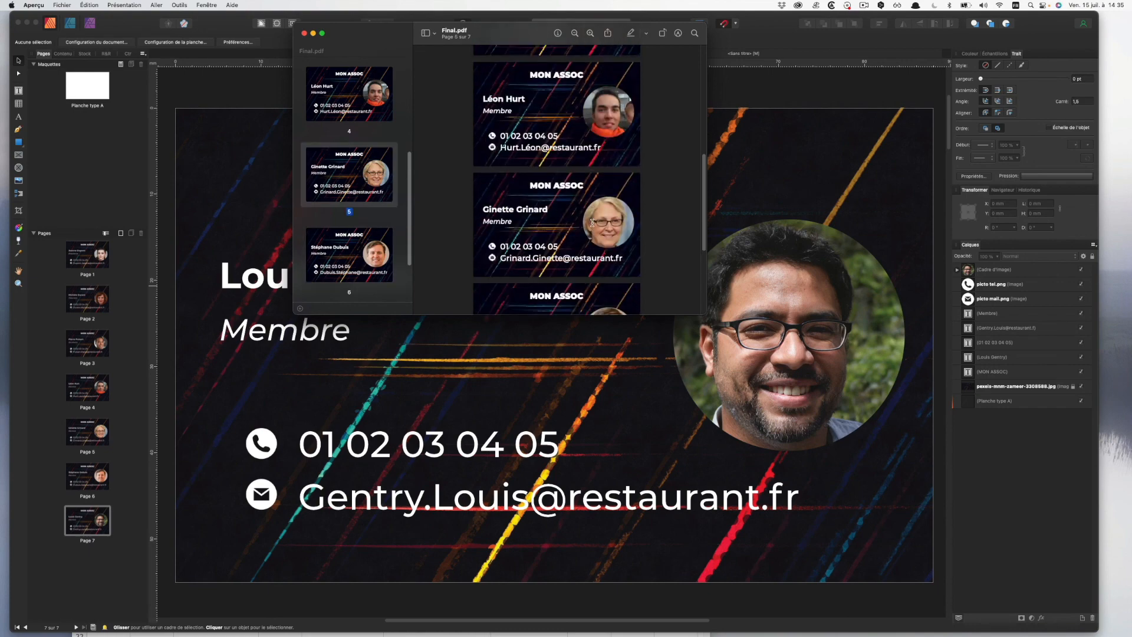
pyautogui.scroll(2, 593, 223)
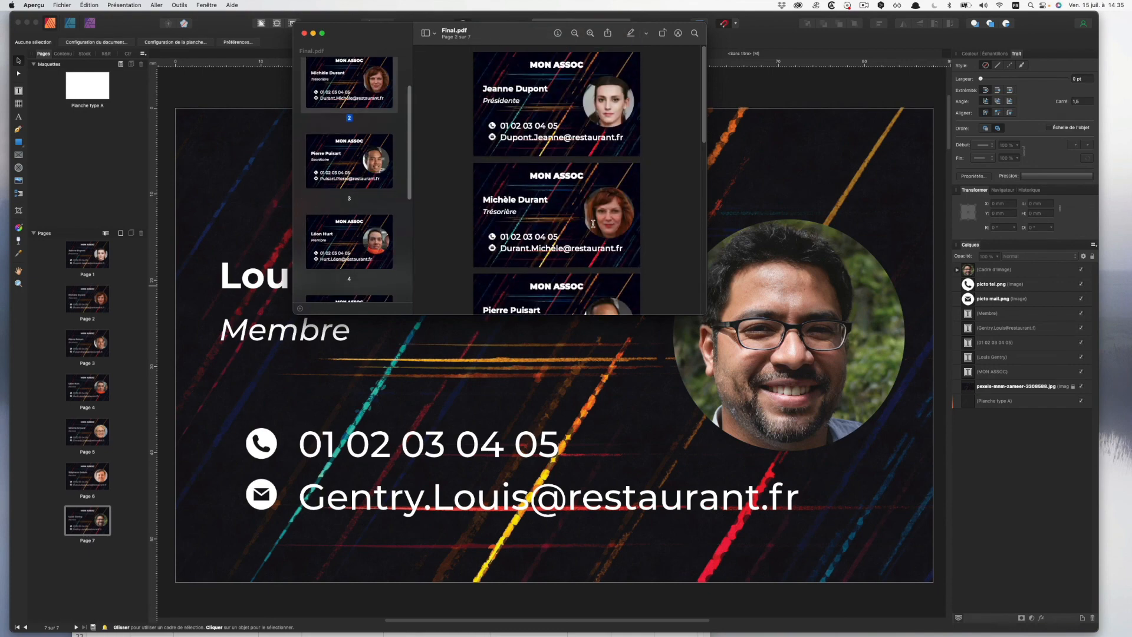